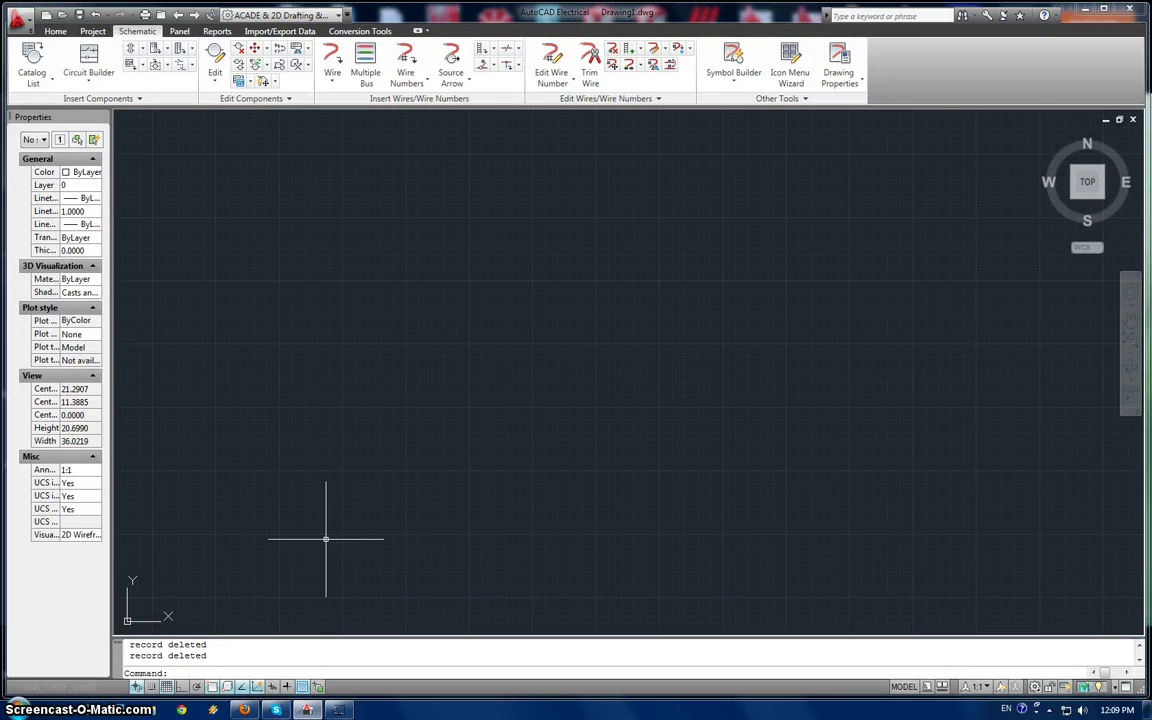
- Open DunavGrocka.dwg from the Recent Documents list
{"action": "left_click", "coordinate": [312, 389]}
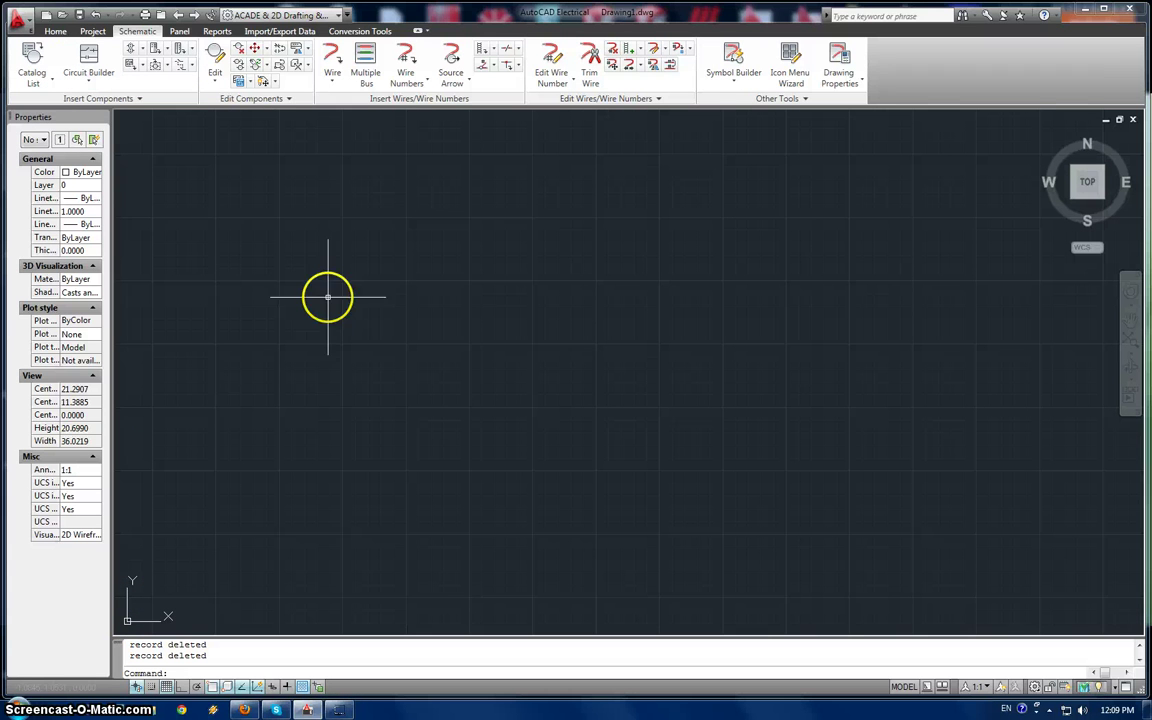
{"action": "left_click", "coordinate": [55, 31]}
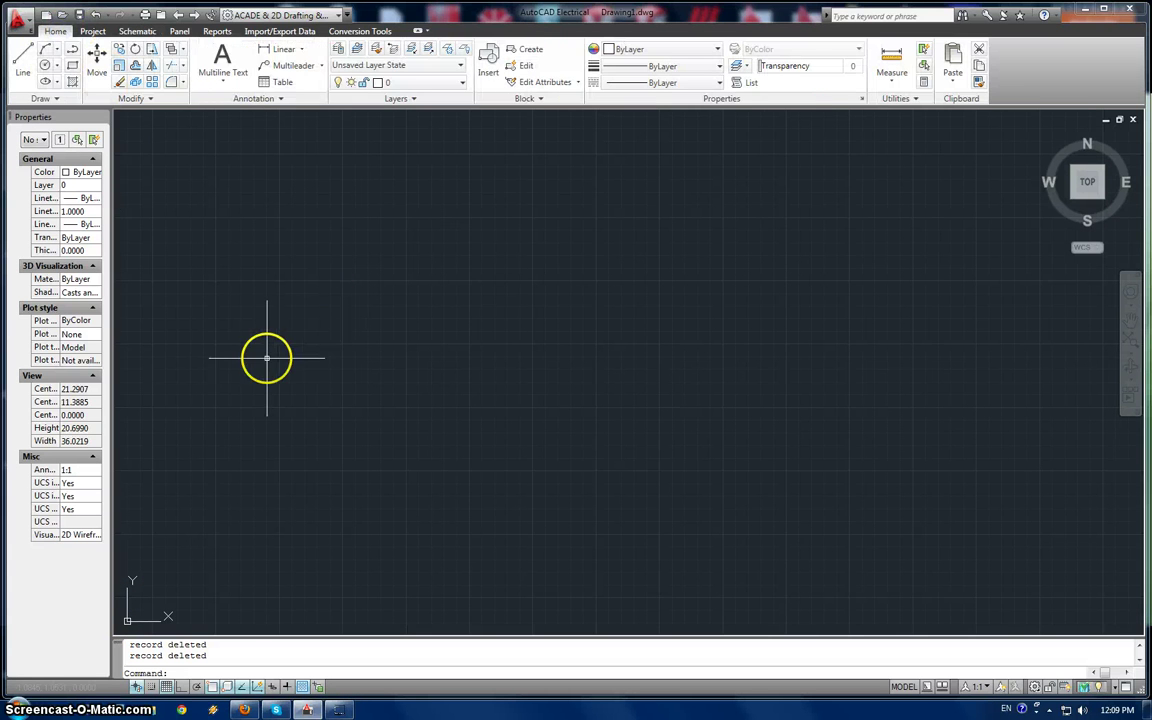
{"action": "left_click", "coordinate": [70, 63]}
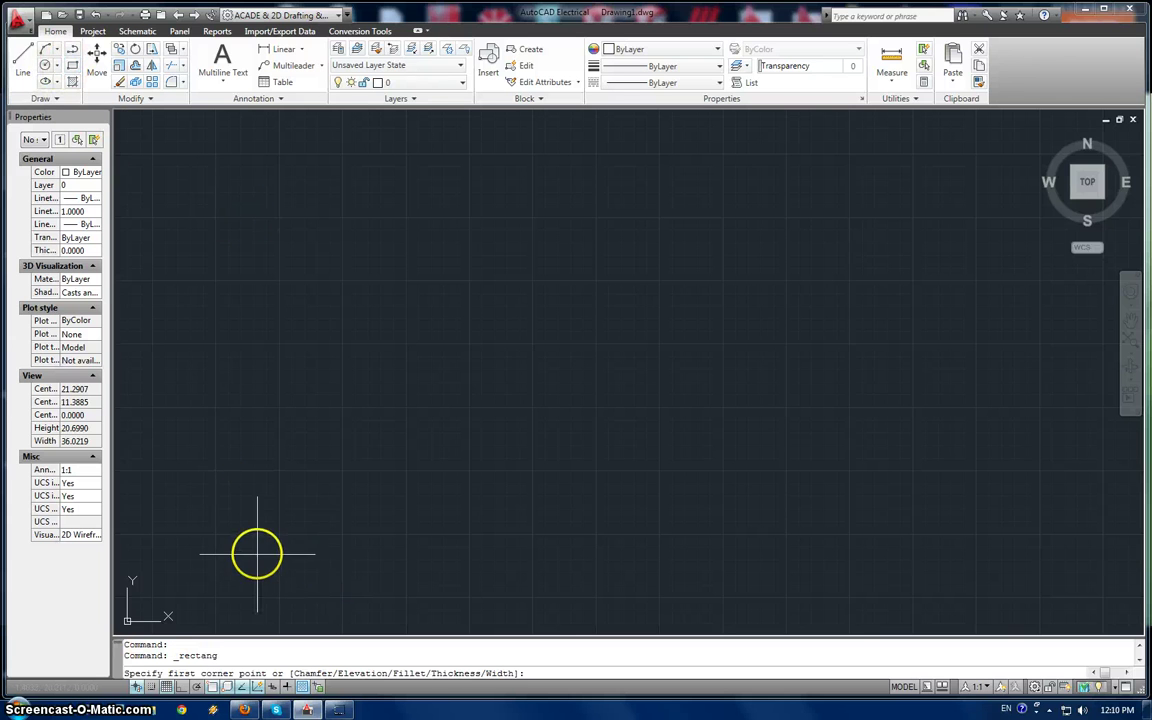
{"action": "left_click", "coordinate": [17, 17]}
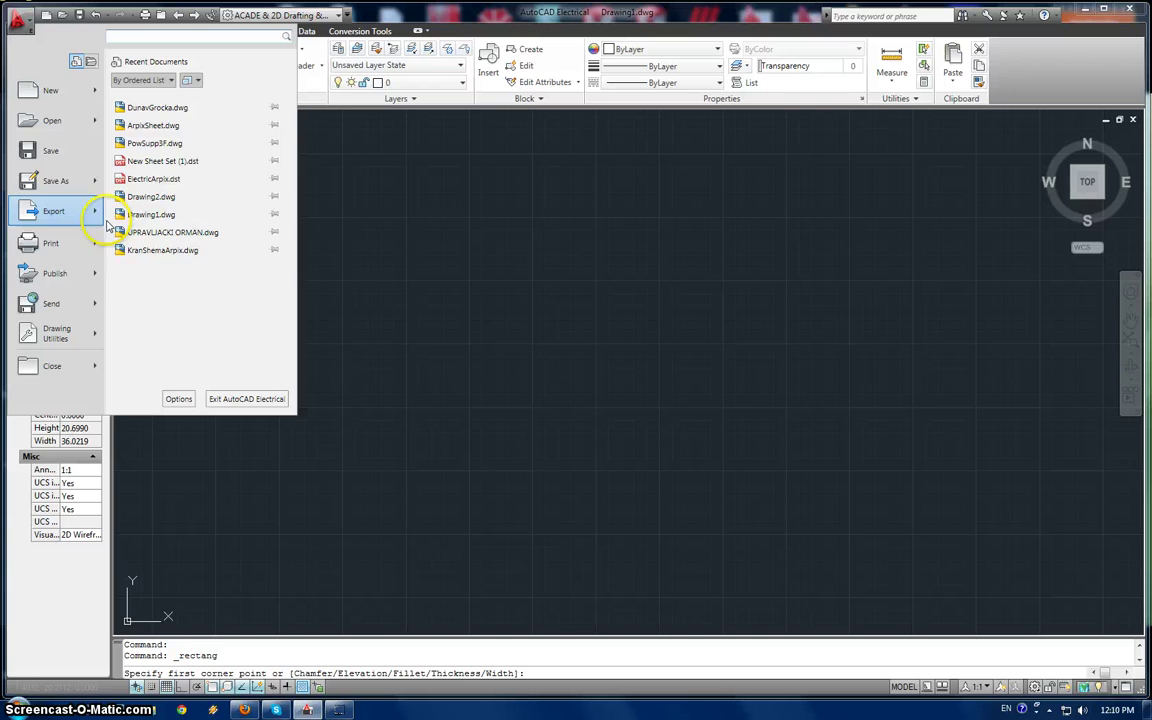
{"action": "left_click", "coordinate": [186, 109]}
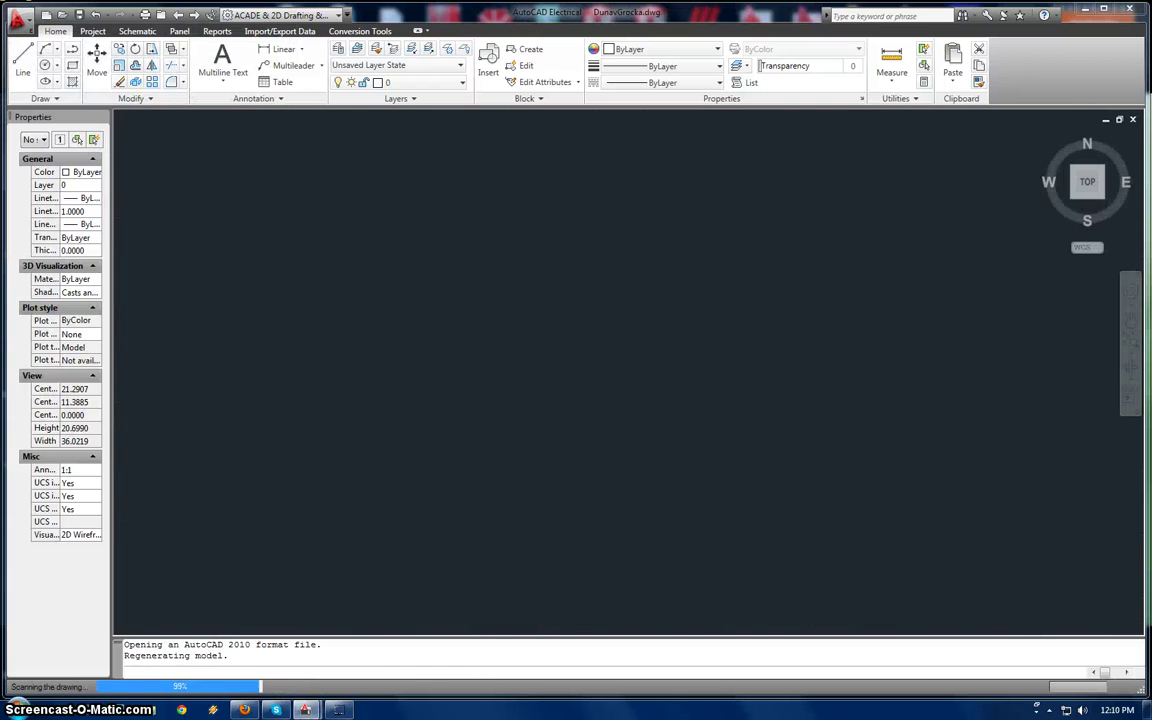
- Crossing-select and erase the existing block, leaving the empty sheet with its title block
{"action": "left_click", "coordinate": [591, 314]}
{"action": "left_click", "coordinate": [386, 470]}
{"action": "left_click", "coordinate": [513, 314]}
{"action": "key", "text": "Escape"}
{"action": "key", "text": "Escape"}
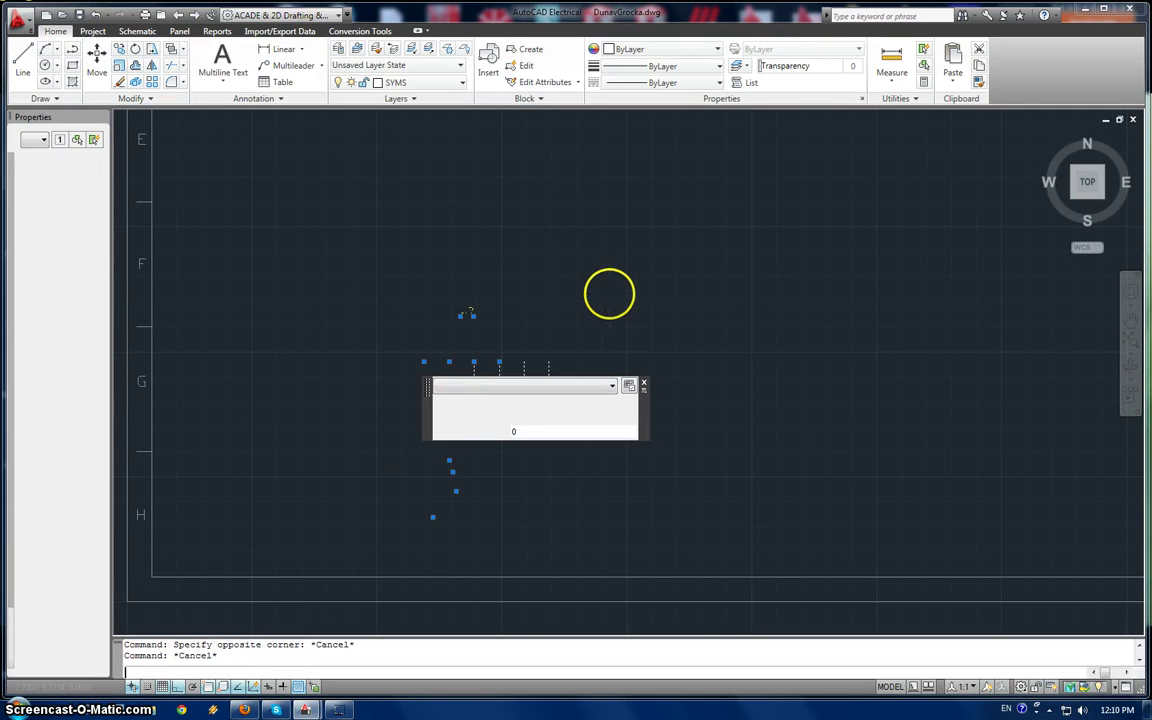
{"action": "left_click", "coordinate": [609, 293]}
{"action": "left_click", "coordinate": [373, 497]}
{"action": "key", "text": "Delete"}
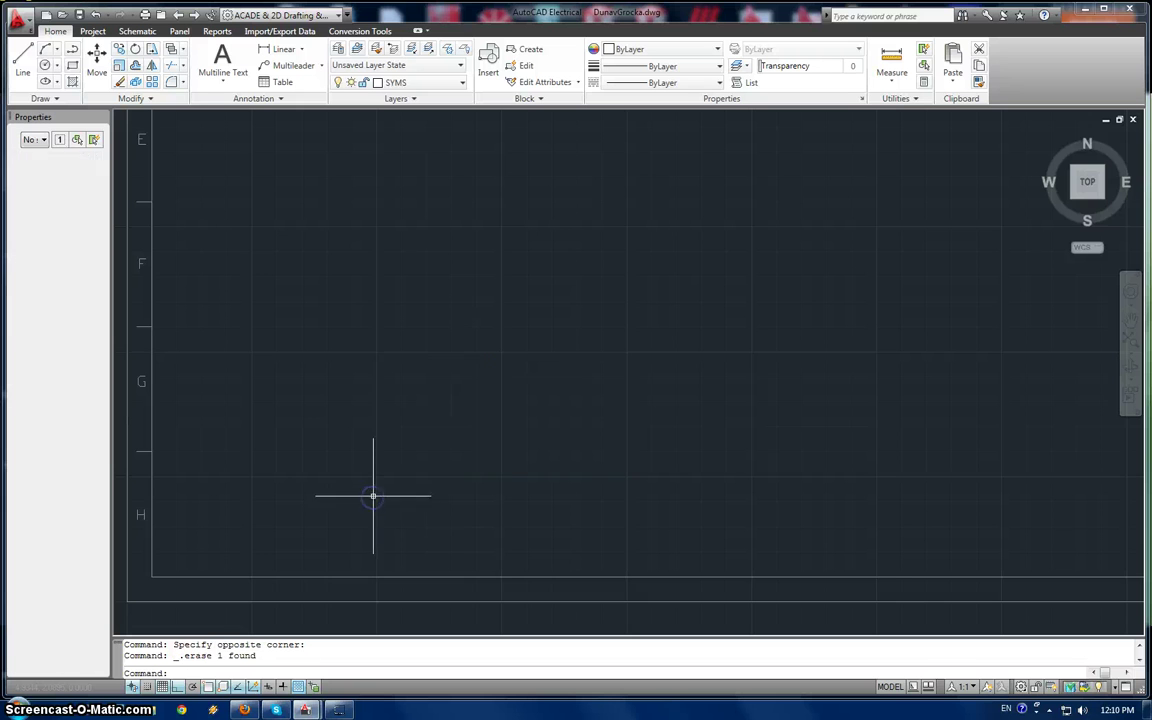
{"action": "scroll", "coordinate": [337, 427], "scroll_direction": "down", "scroll_amount": 1}
{"action": "middle_click_drag", "start_coordinate": [337, 427], "coordinate": [265, 443]}
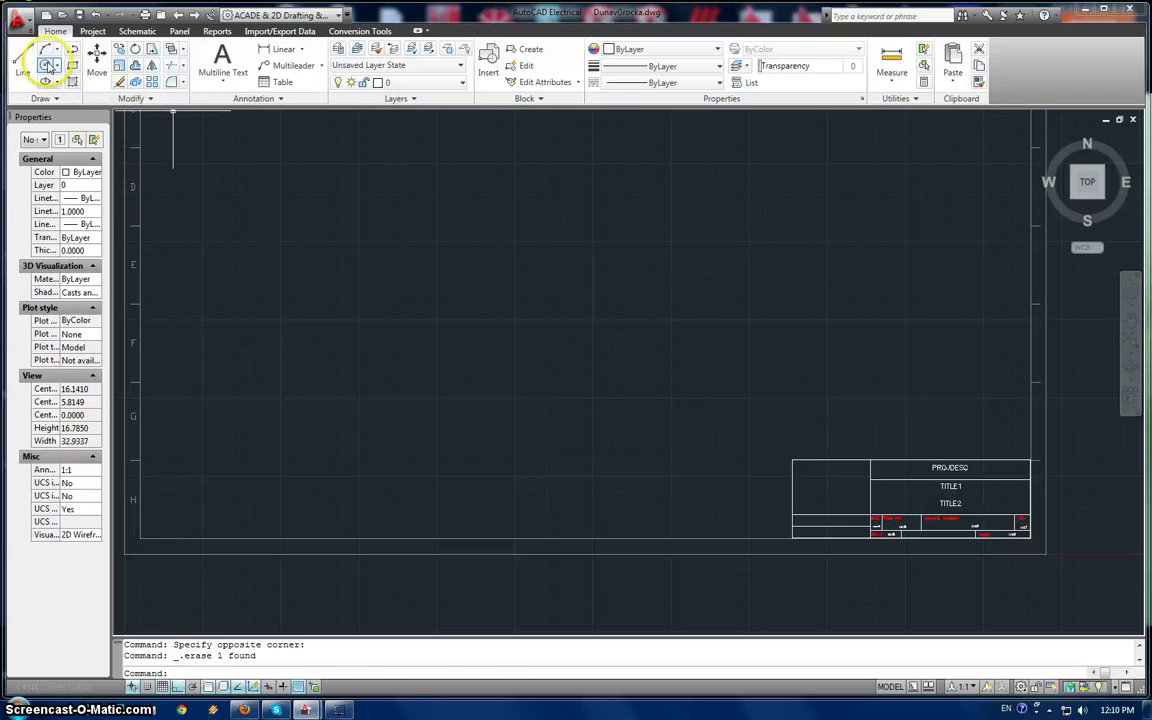
- Draw a small rectangle on the sheet with grid Snap turned on
{"action": "left_click", "coordinate": [72, 64]}
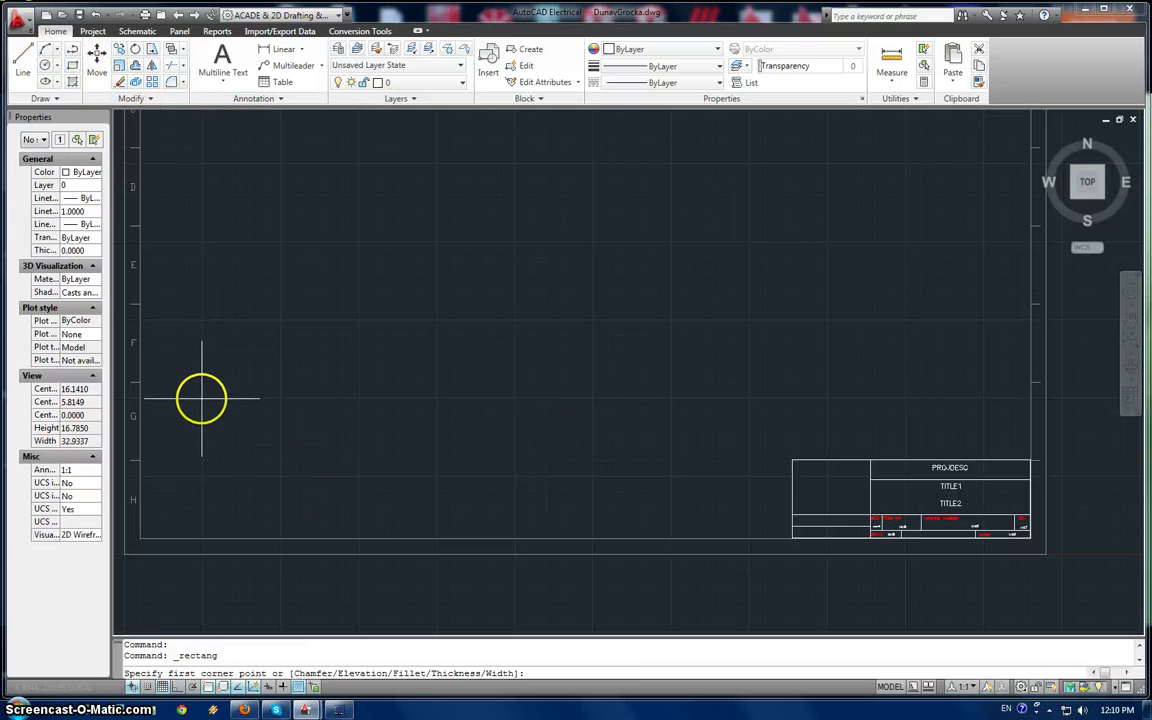
{"action": "scroll", "coordinate": [201, 398], "scroll_direction": "up", "scroll_amount": 2}
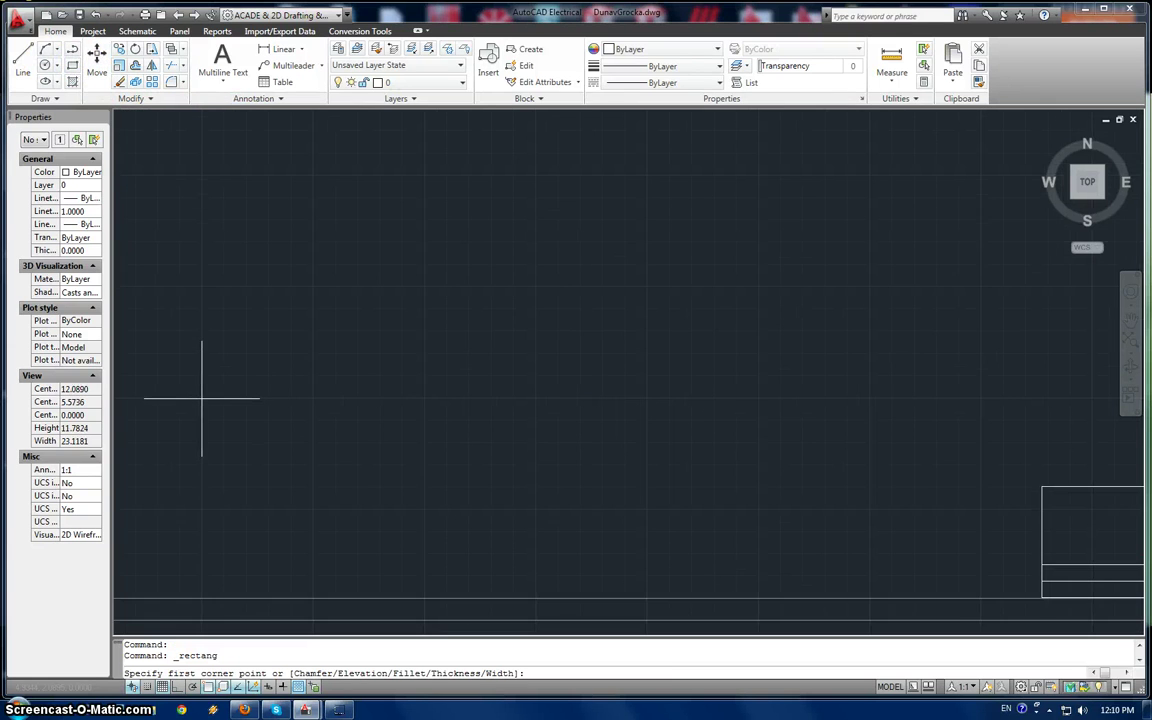
{"action": "left_click", "coordinate": [147, 686]}
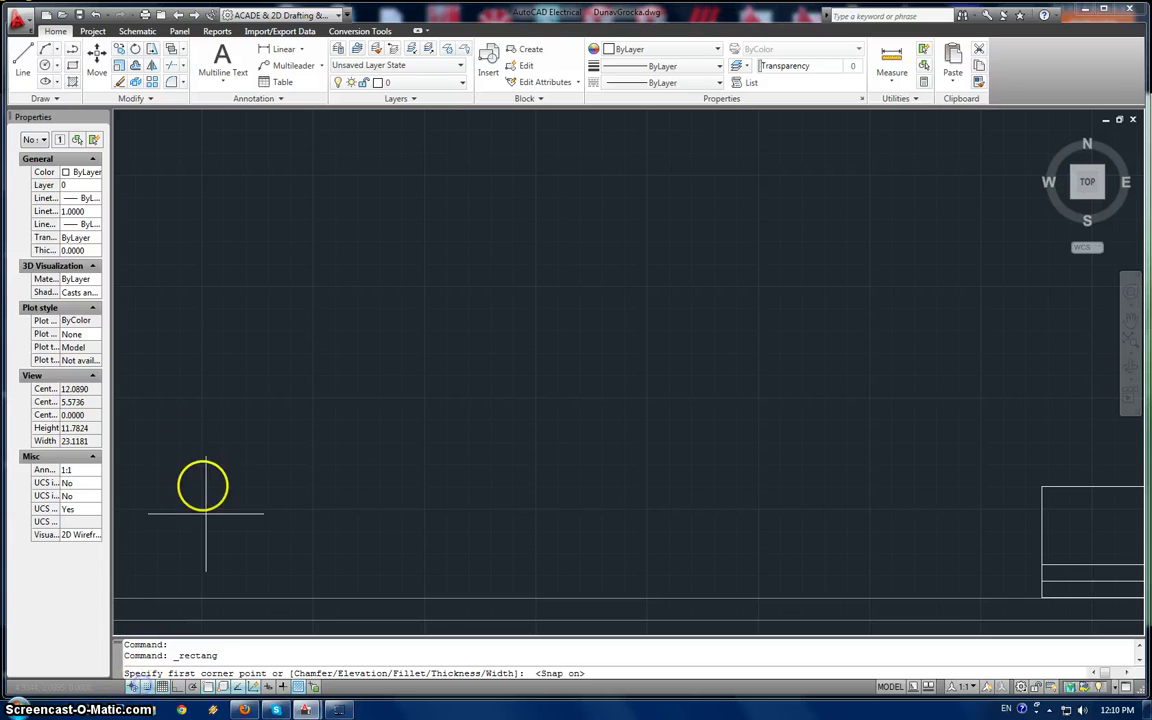
{"action": "left_click", "coordinate": [202, 398]}
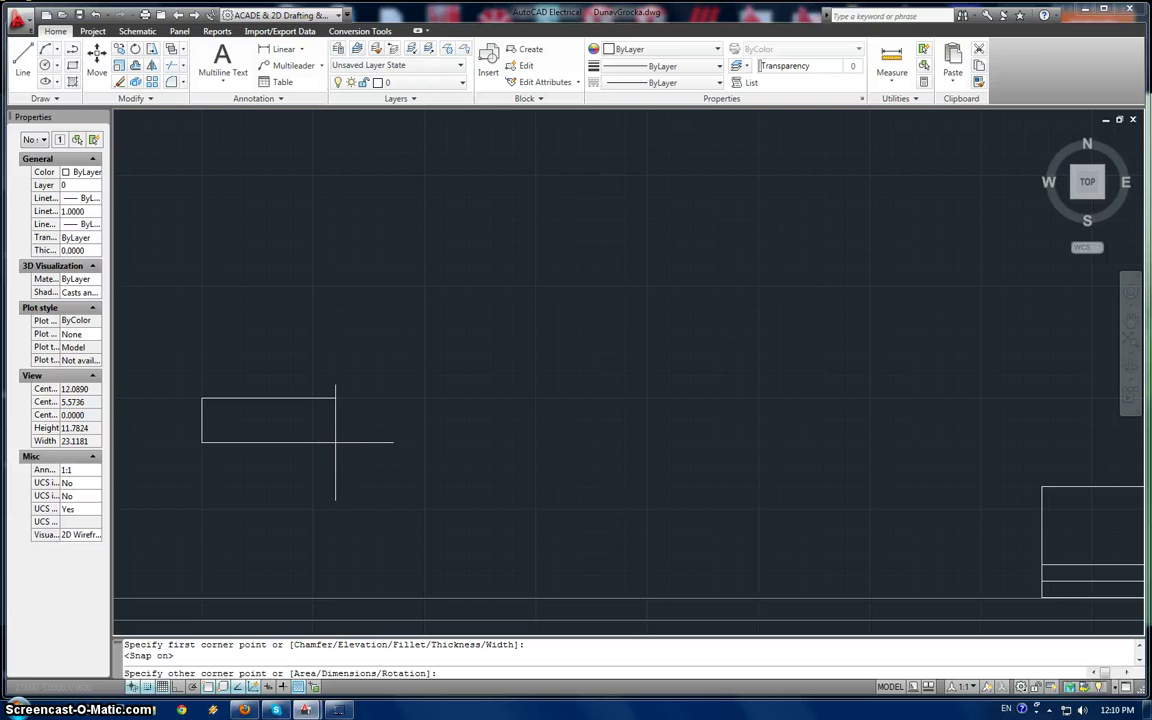
{"action": "left_click", "coordinate": [336, 443]}
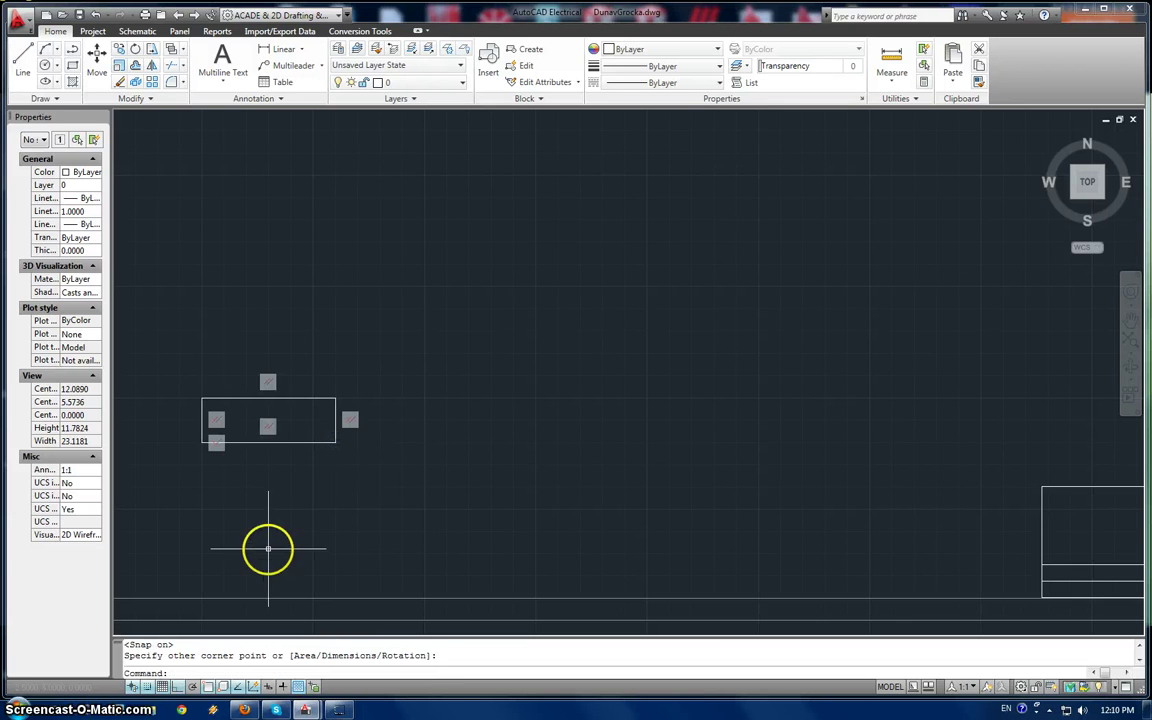
{"action": "key", "text": "Escape"}
- Draw a short vertical line up from the rectangle's upper-left edge
{"action": "left_click", "coordinate": [23, 60]}
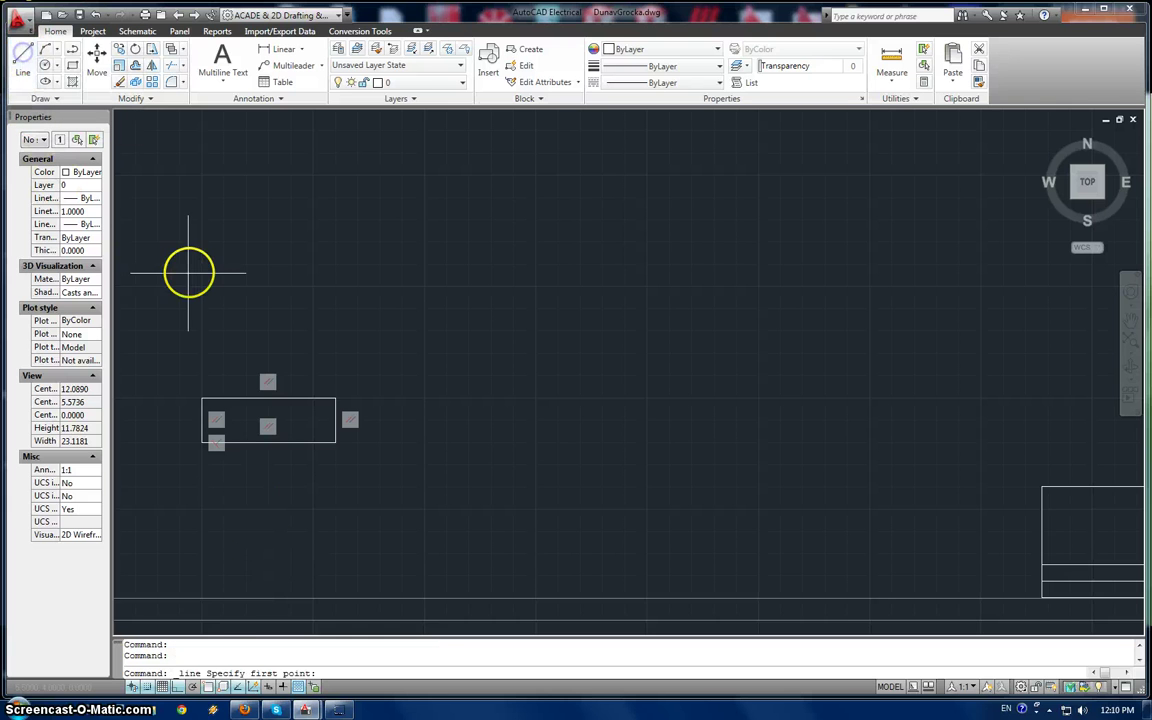
{"action": "left_click", "coordinate": [216, 420]}
{"action": "left_click", "coordinate": [224, 355]}
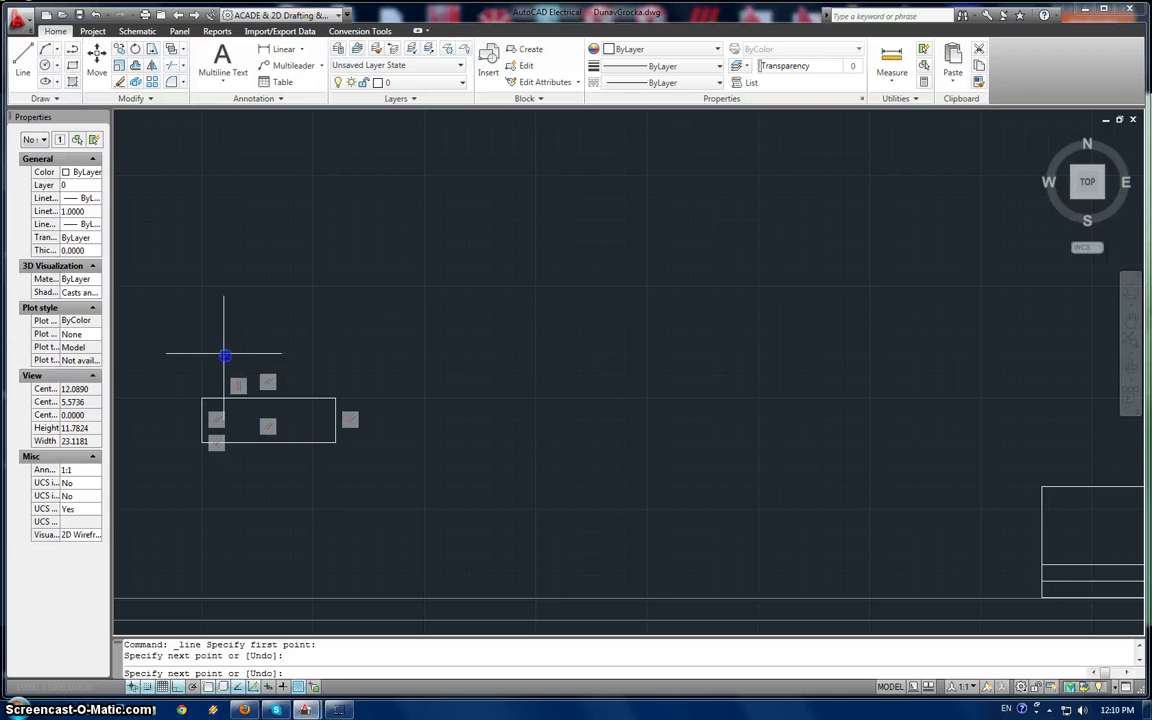
{"action": "key", "text": "Escape"}
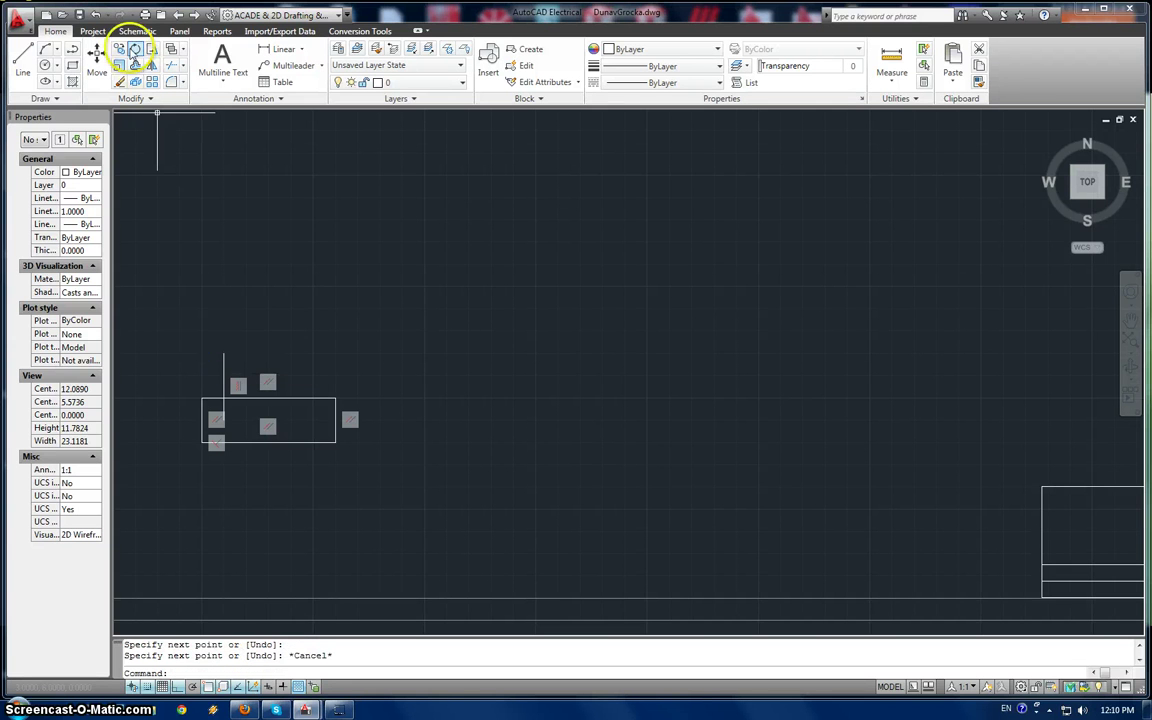
- Copy the vertical line three times to the right at 1.2-unit steps
{"action": "left_click", "coordinate": [119, 48]}
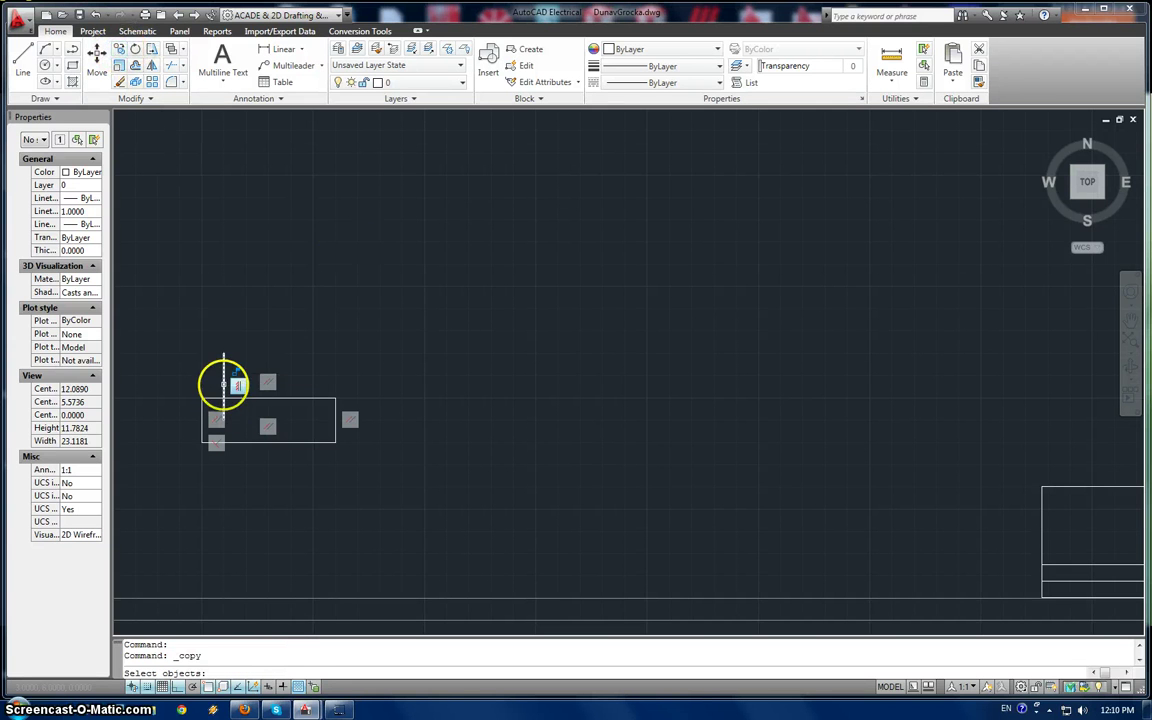
{"action": "left_click", "coordinate": [223, 385]}
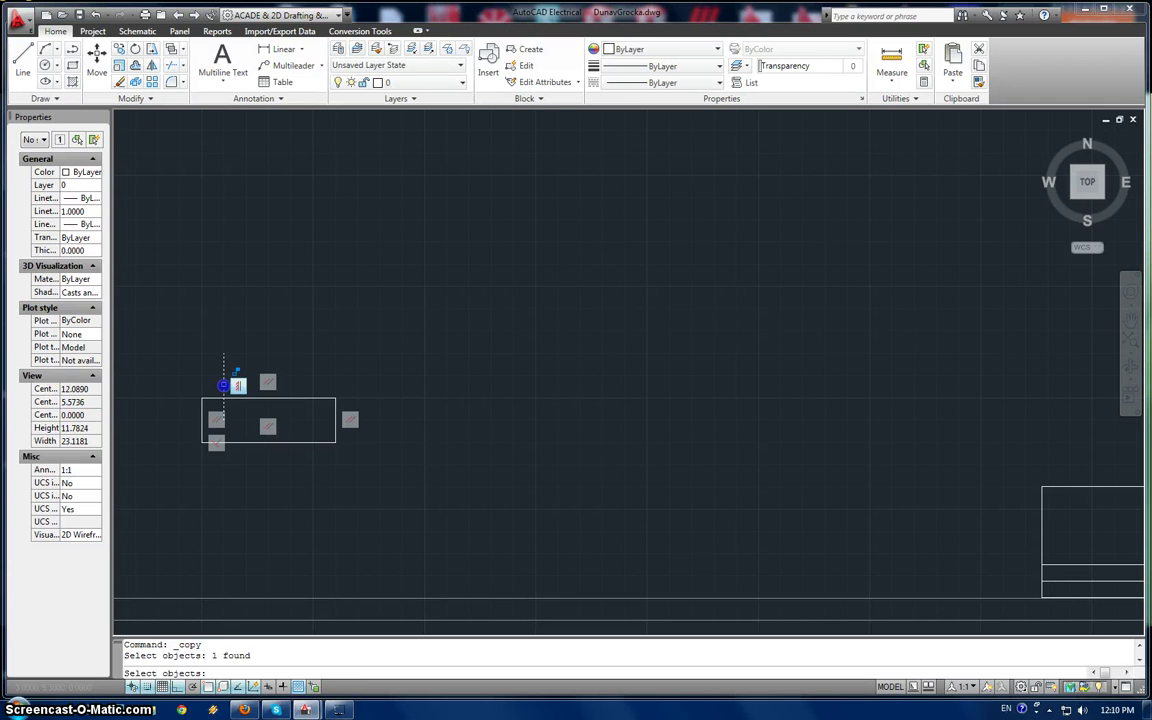
{"action": "key", "text": "Return"}
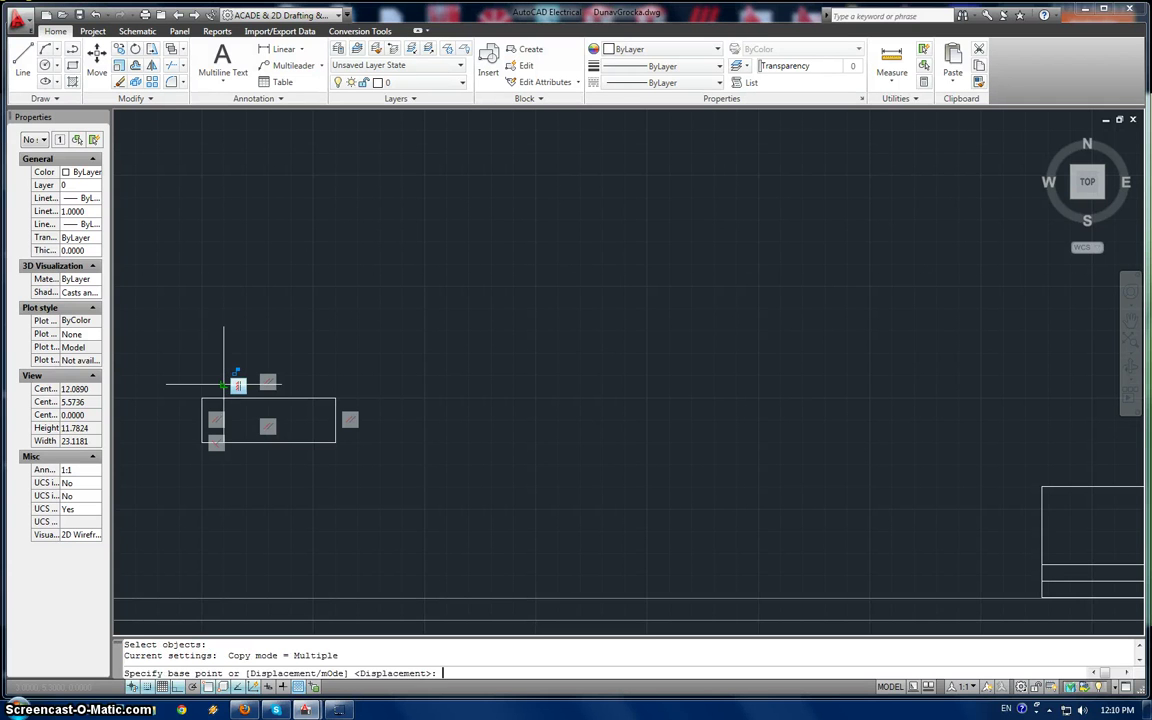
{"action": "left_click", "coordinate": [237, 385]}
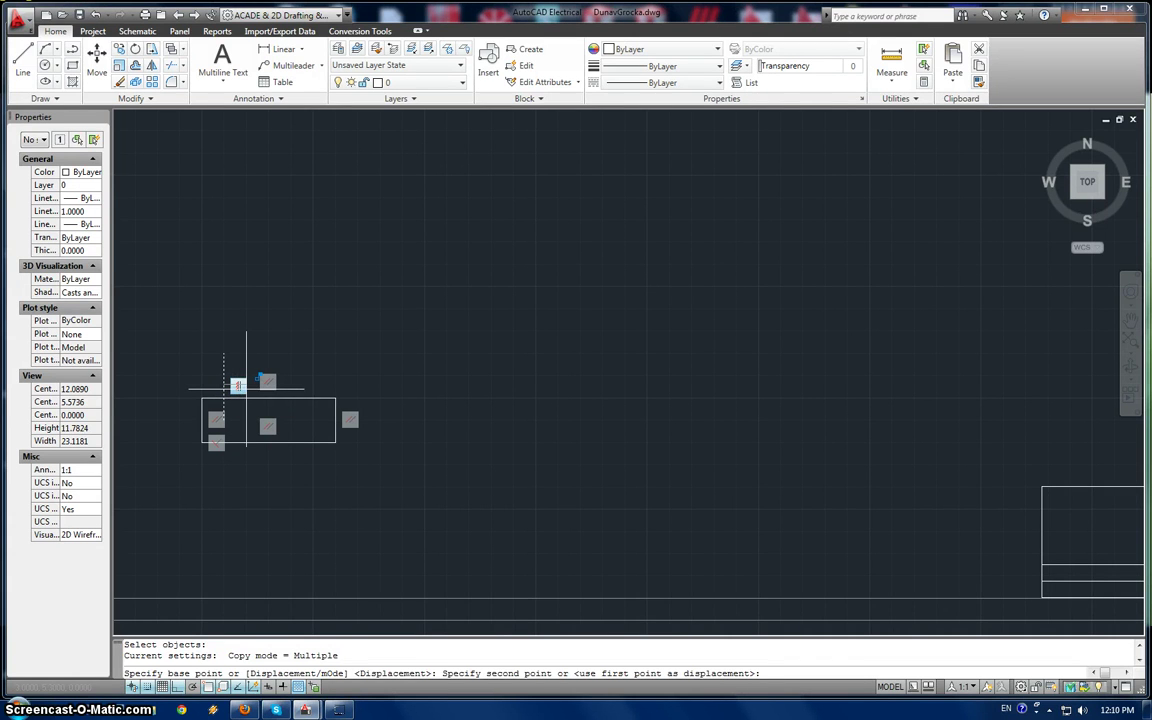
{"action": "left_click", "coordinate": [246, 388]}
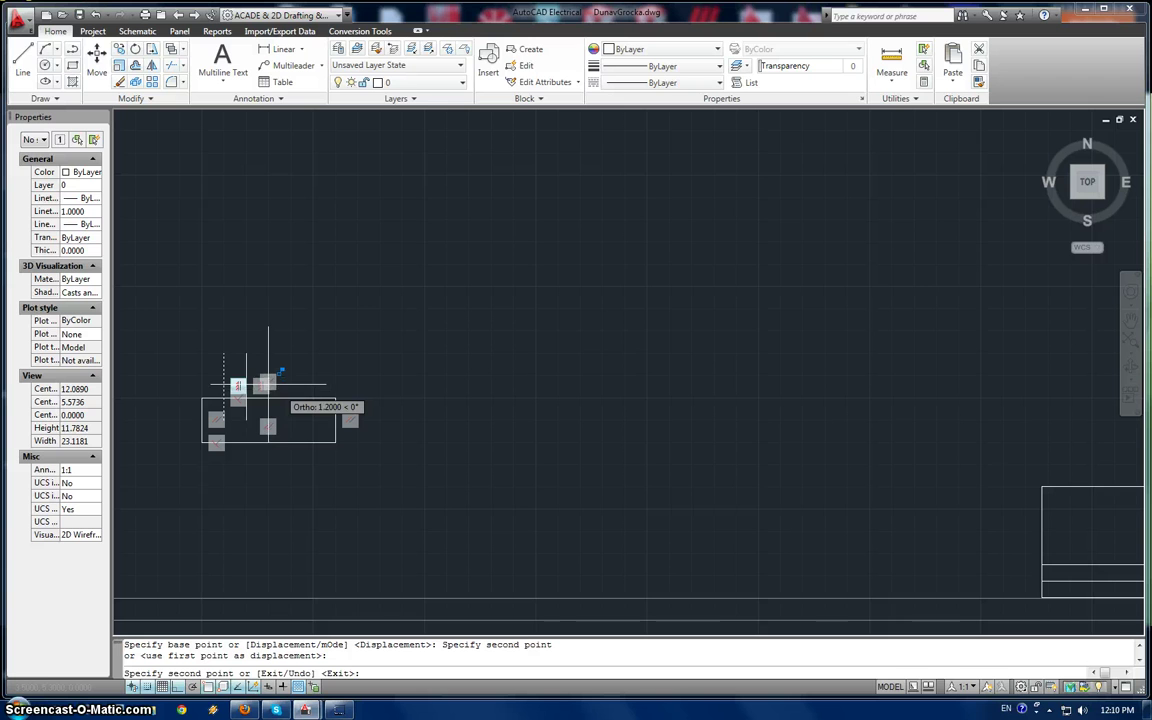
{"action": "left_click", "coordinate": [283, 388]}
{"action": "left_click", "coordinate": [291, 388]}
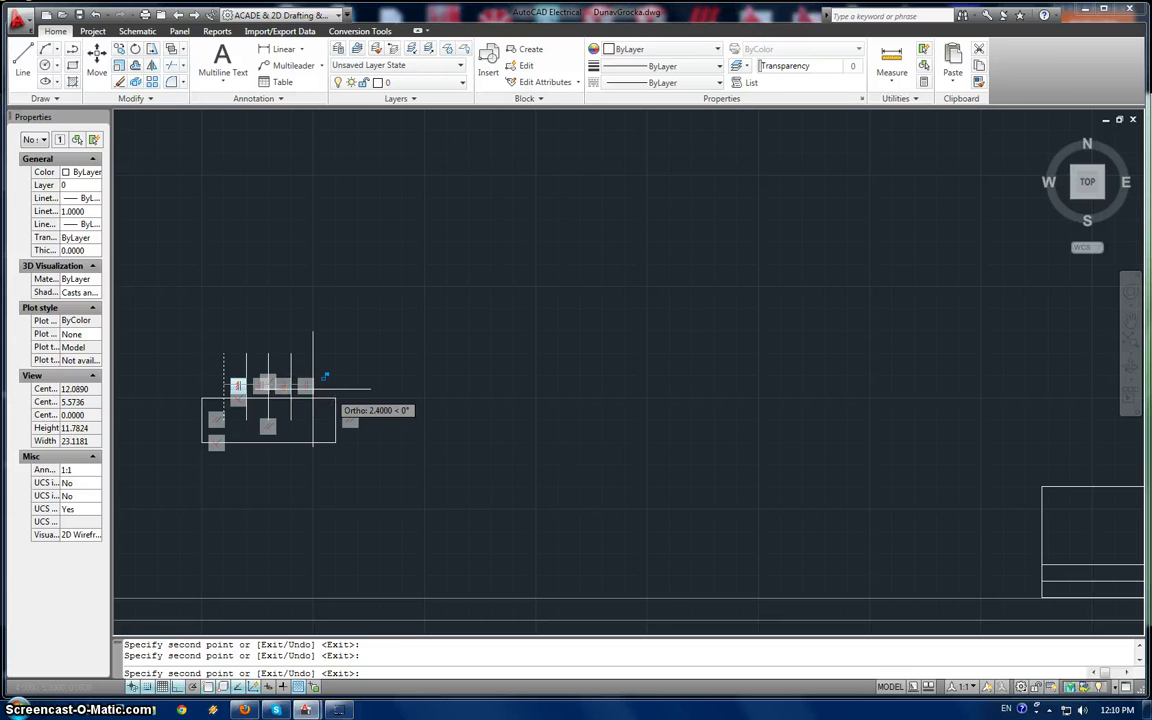
{"action": "key", "text": "Escape"}
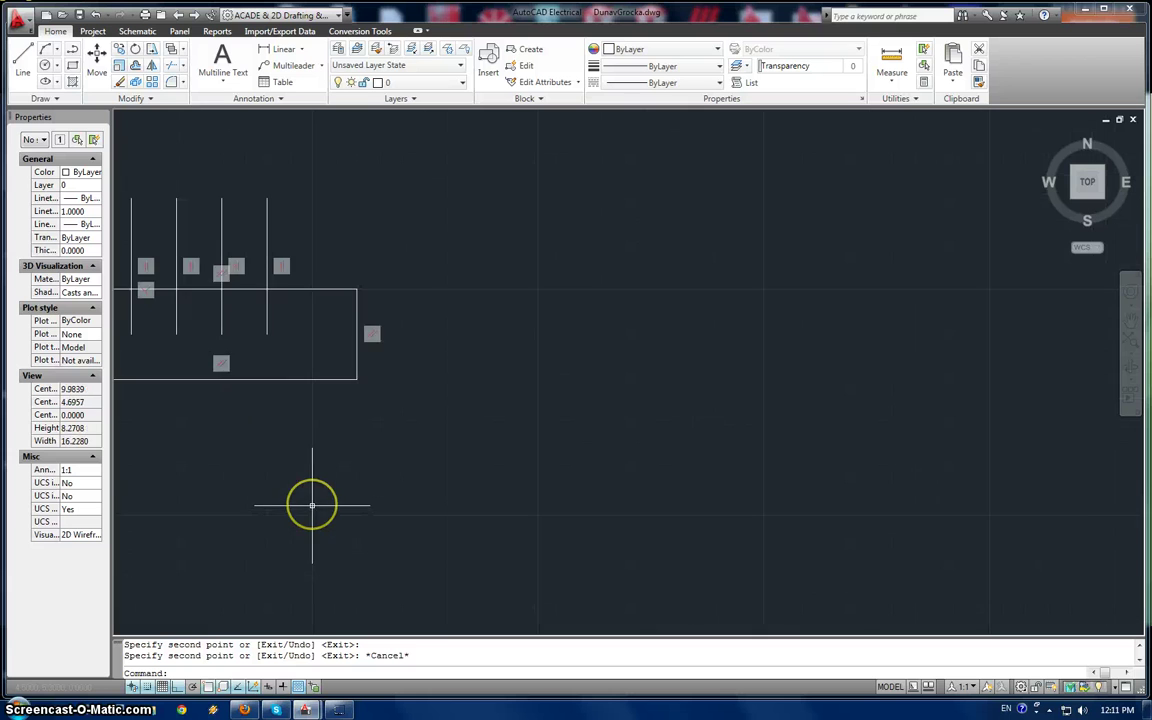
{"action": "scroll", "coordinate": [309, 501], "scroll_direction": "up", "scroll_amount": 3}
{"action": "mouse_move", "coordinate": [360, 509]}
{"action": "middle_mouse_down"}
{"action": "mouse_move", "coordinate": [483, 553]}
{"action": "mouse_move", "coordinate": [371, 542]}
{"action": "middle_mouse_up"}
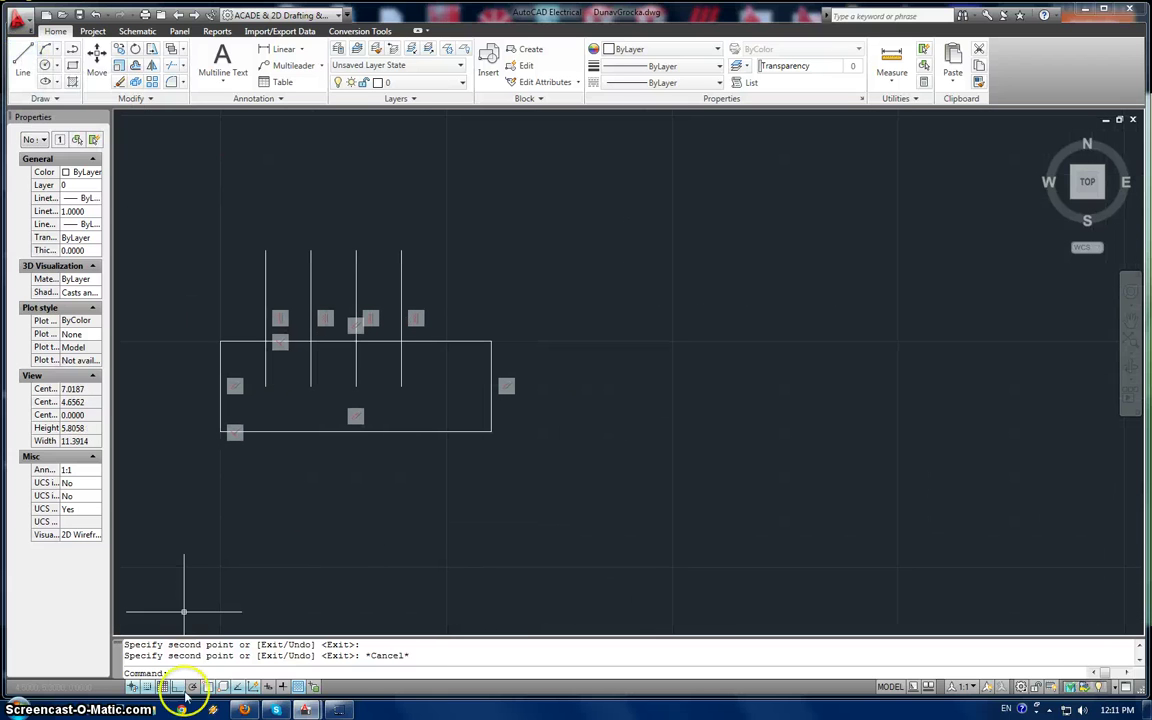
- With Ortho off and Snap on, draw a short vertical stub inside the rectangle's right part
{"action": "left_click", "coordinate": [147, 687]}
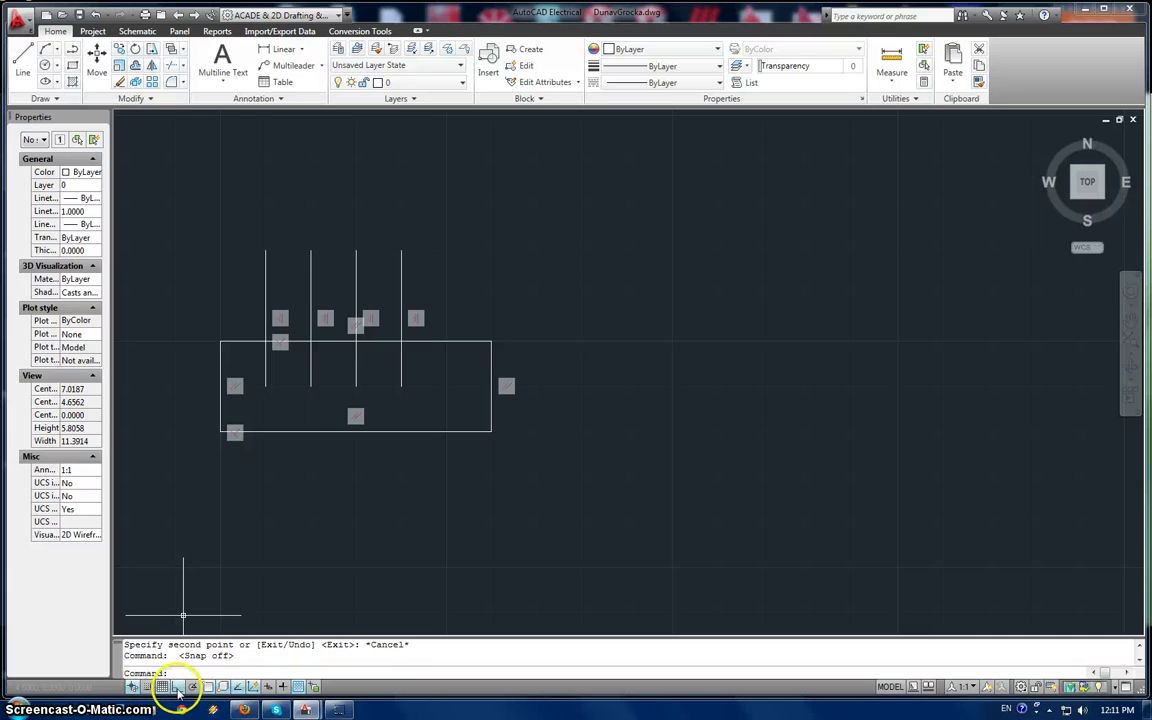
{"action": "left_click", "coordinate": [177, 687]}
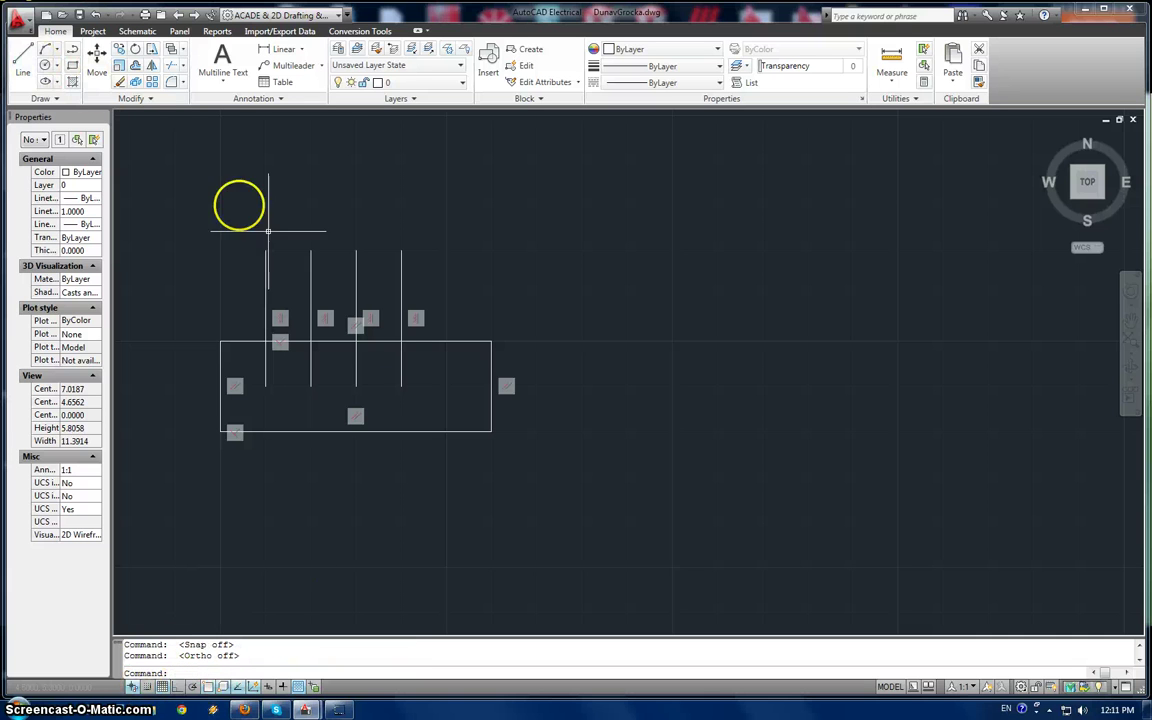
{"action": "left_click", "coordinate": [28, 50]}
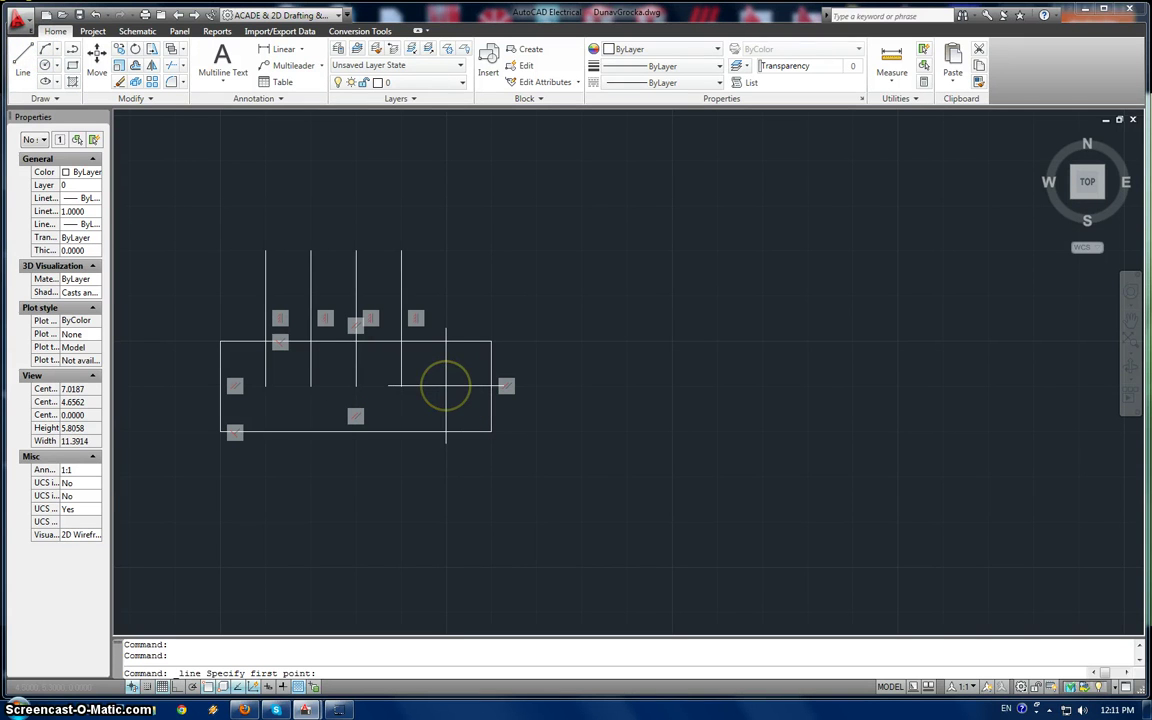
{"action": "left_click", "coordinate": [146, 686]}
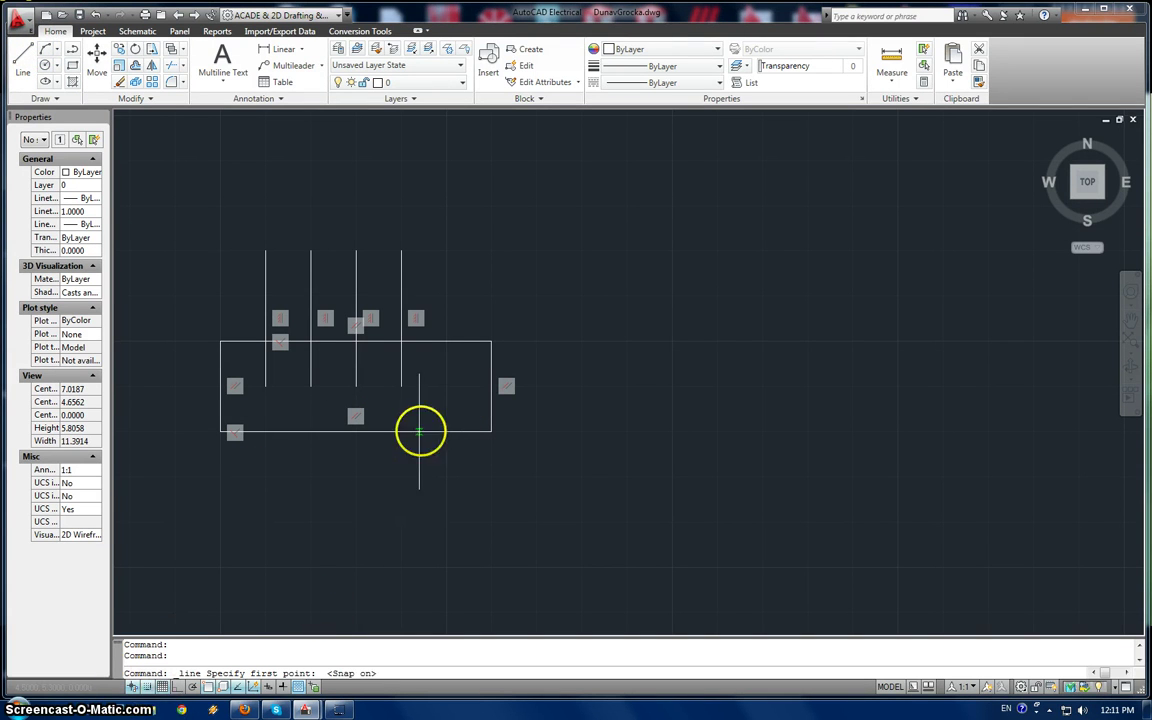
{"action": "left_click", "coordinate": [447, 385]}
{"action": "left_click", "coordinate": [446, 359]}
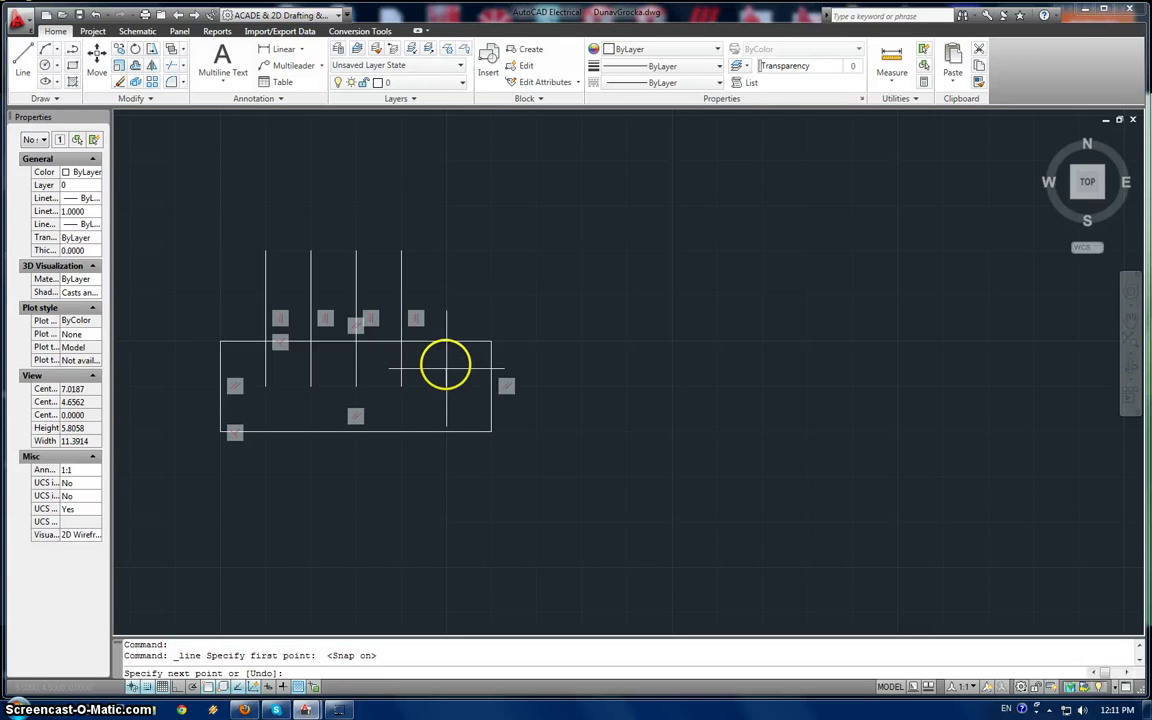
{"action": "left_click", "coordinate": [446, 359]}
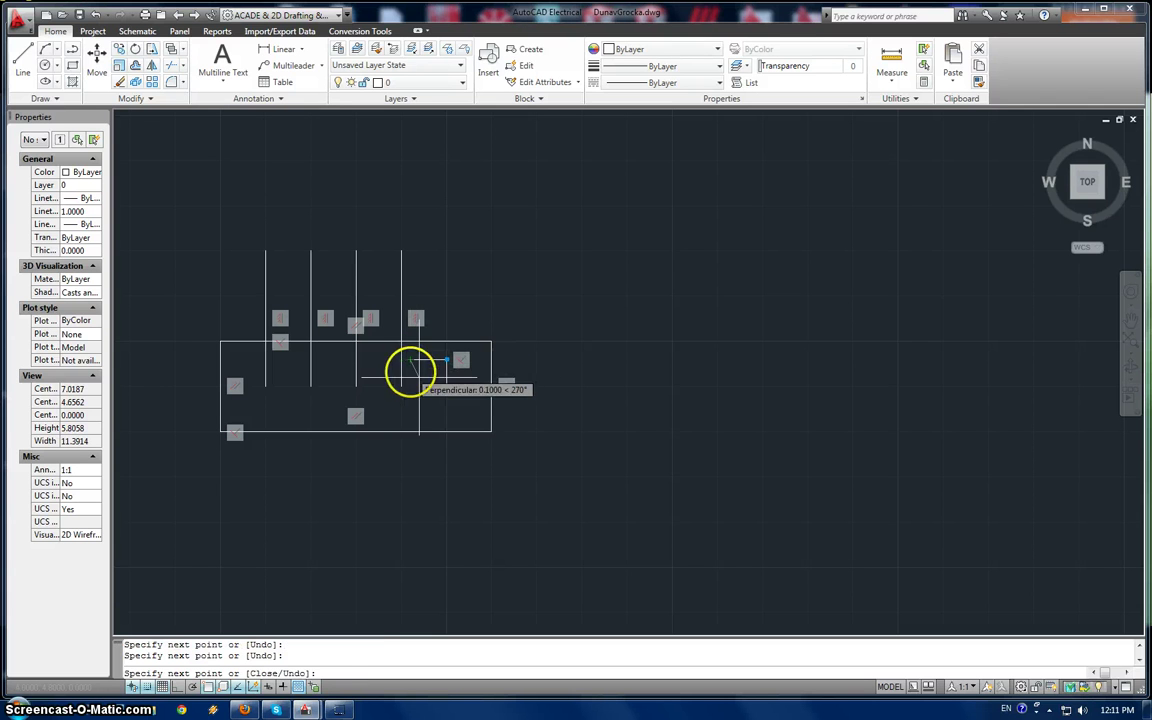
{"action": "key", "text": "Escape"}
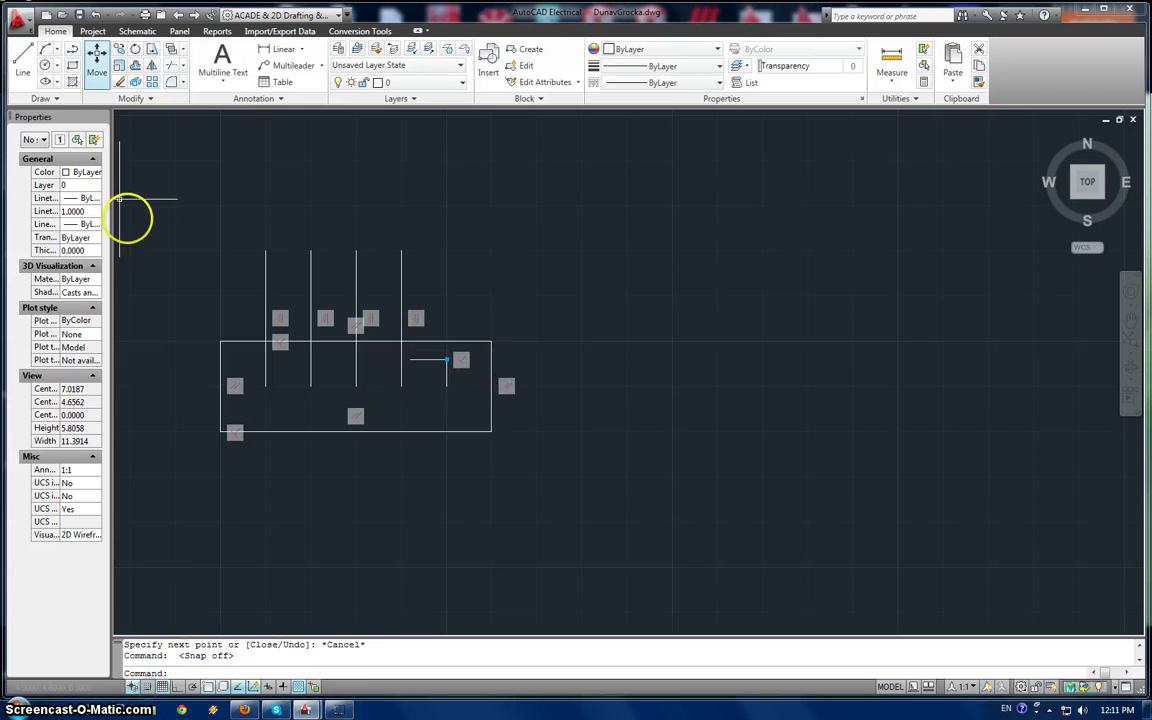
- Draw the angled line joining the stub back to the fourth lead
{"action": "left_click", "coordinate": [20, 62]}
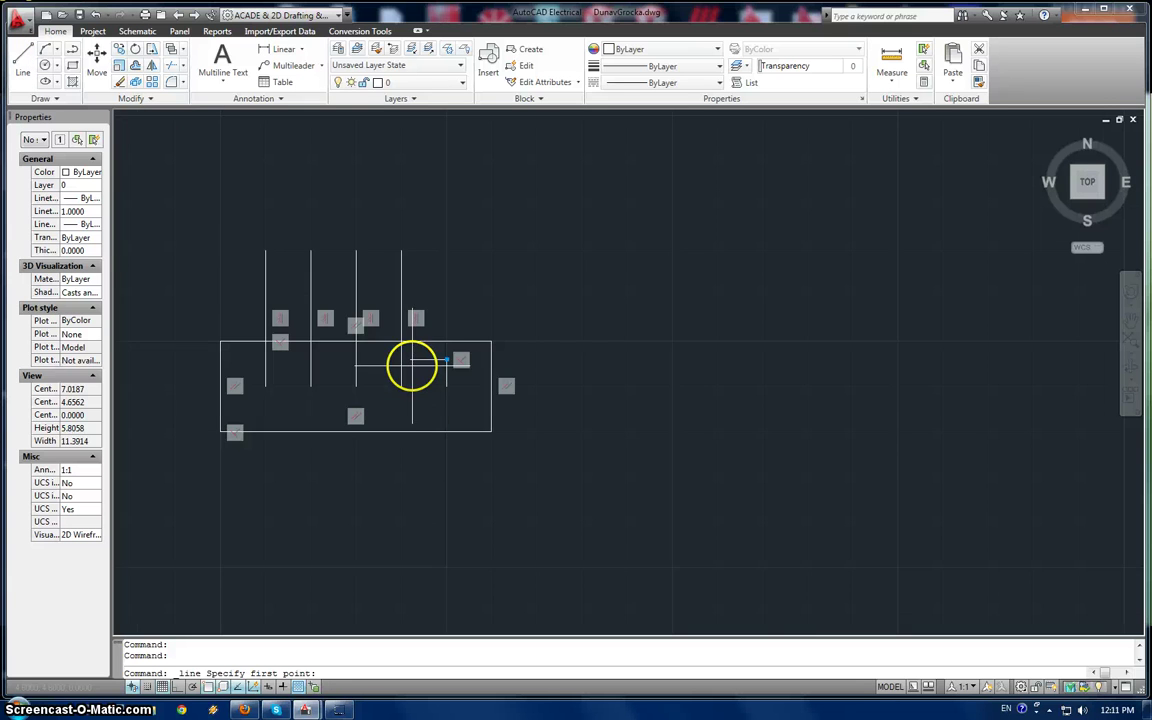
{"action": "scroll", "coordinate": [411, 363], "scroll_direction": "up", "scroll_amount": 2}
{"action": "scroll", "coordinate": [390, 390], "scroll_direction": "up", "scroll_amount": 2}
{"action": "scroll", "coordinate": [370, 409], "scroll_direction": "up", "scroll_amount": 3}
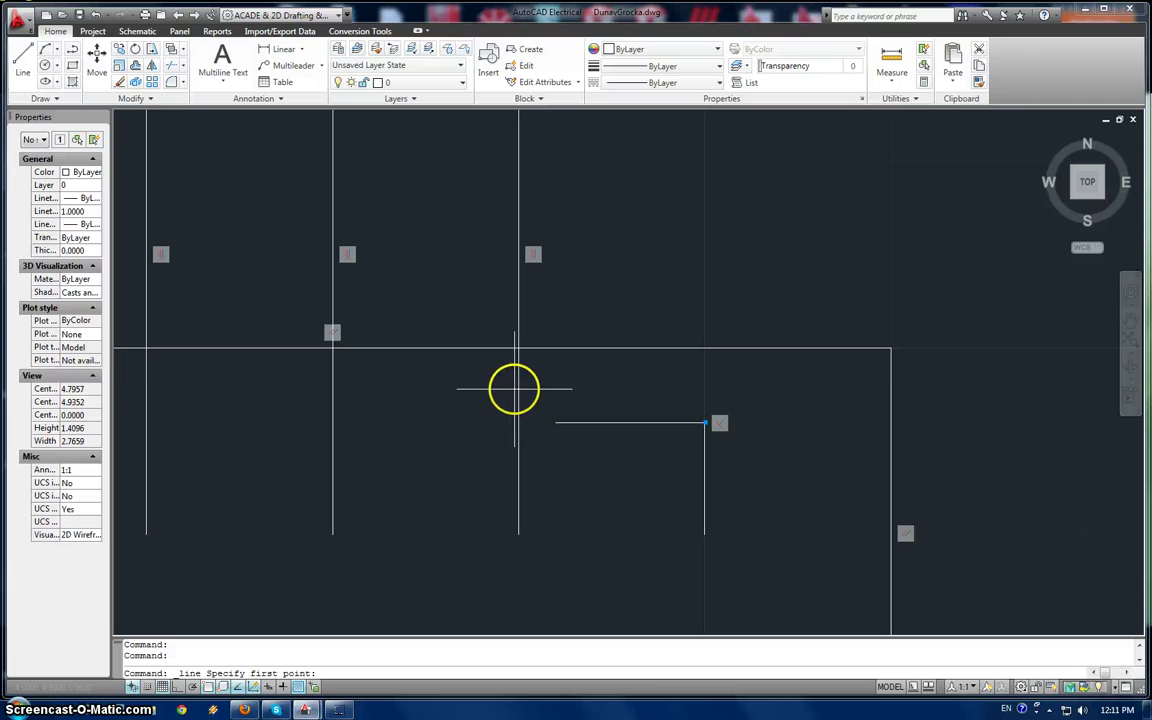
{"action": "left_click", "coordinate": [556, 423]}
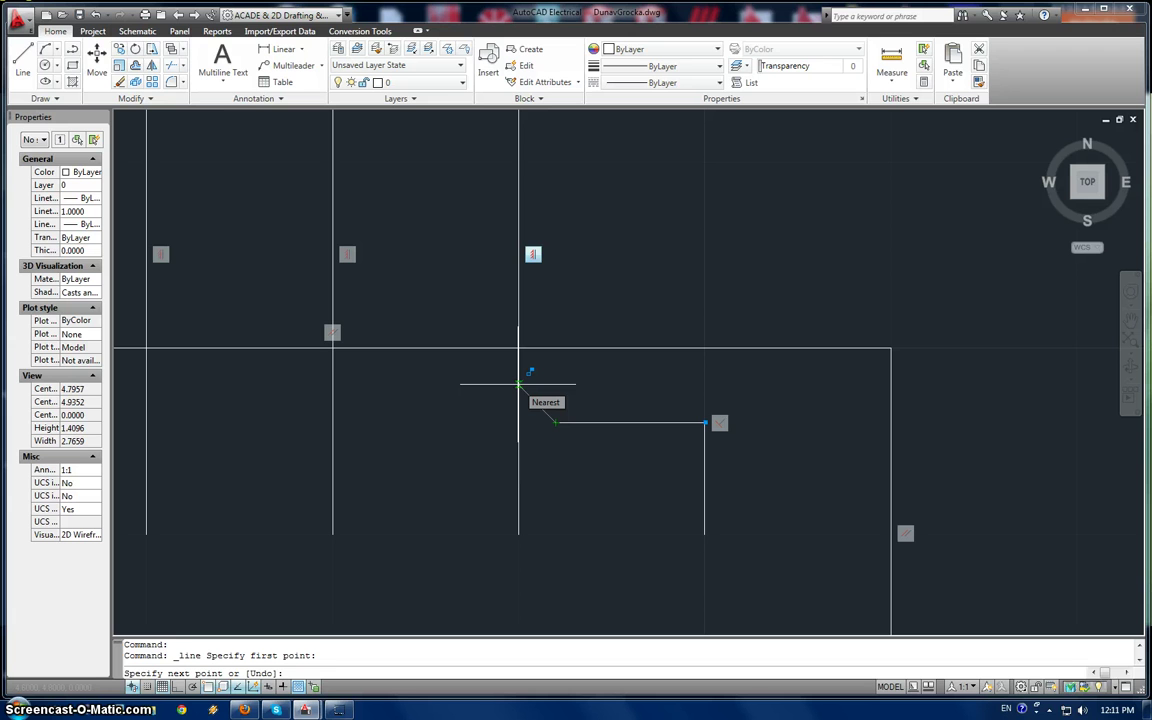
{"action": "left_click", "coordinate": [518, 384]}
{"action": "key", "text": "Escape"}
{"action": "scroll", "coordinate": [564, 492], "scroll_direction": "down", "scroll_amount": 4}
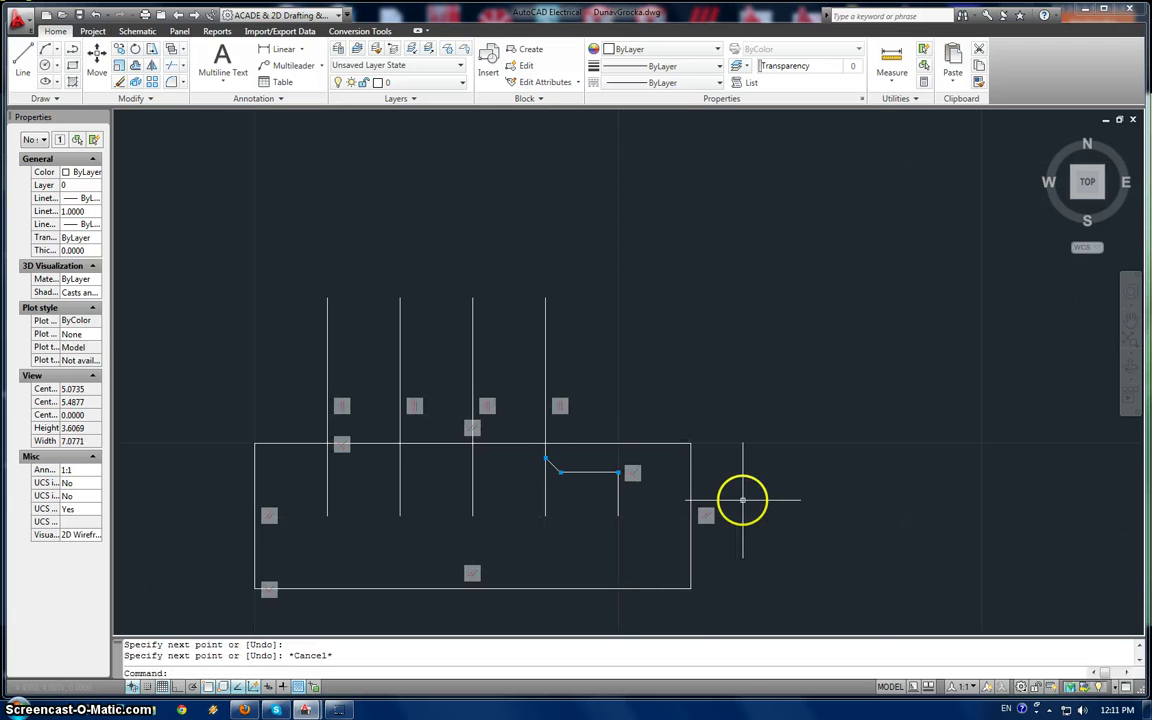
{"action": "scroll", "coordinate": [740, 501], "scroll_direction": "down", "scroll_amount": 4}
{"action": "mouse_move", "coordinate": [740, 501]}
{"action": "middle_mouse_down"}
{"action": "mouse_move", "coordinate": [776, 437]}
{"action": "mouse_move", "coordinate": [770, 369]}
{"action": "middle_mouse_up"}
{"action": "key", "text": "Escape"}
- Add multiline text labels R and S under the first two leads
{"action": "left_click", "coordinate": [226, 64]}
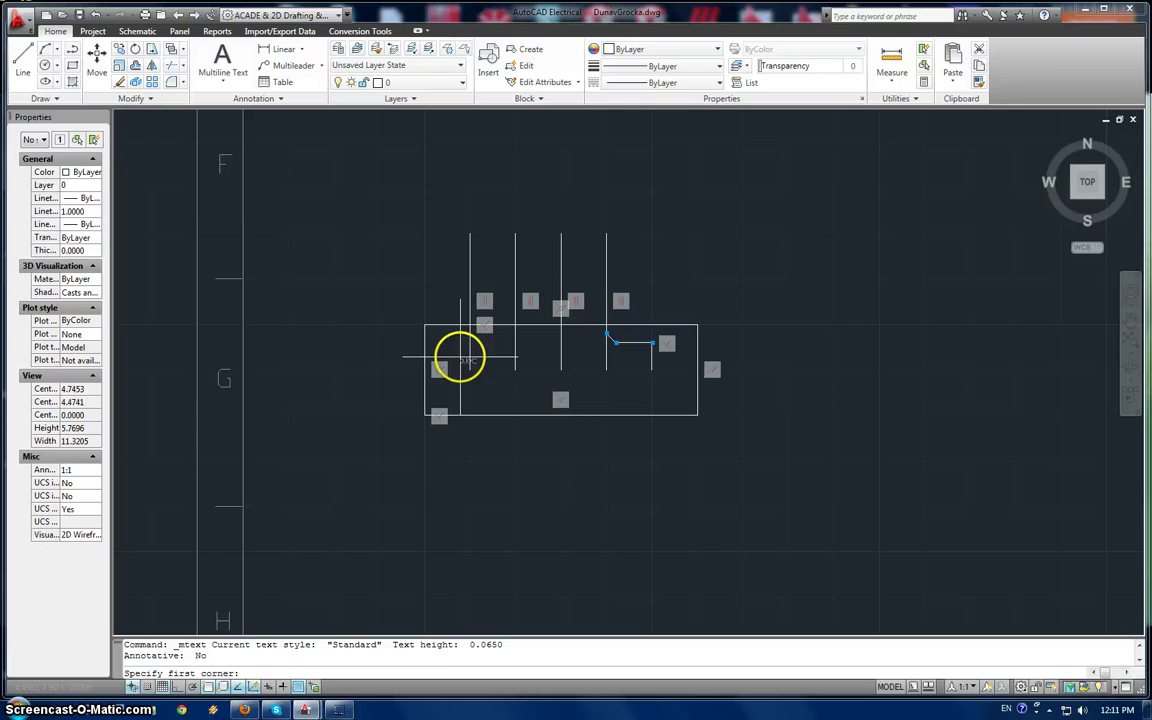
{"action": "left_click", "coordinate": [158, 688]}
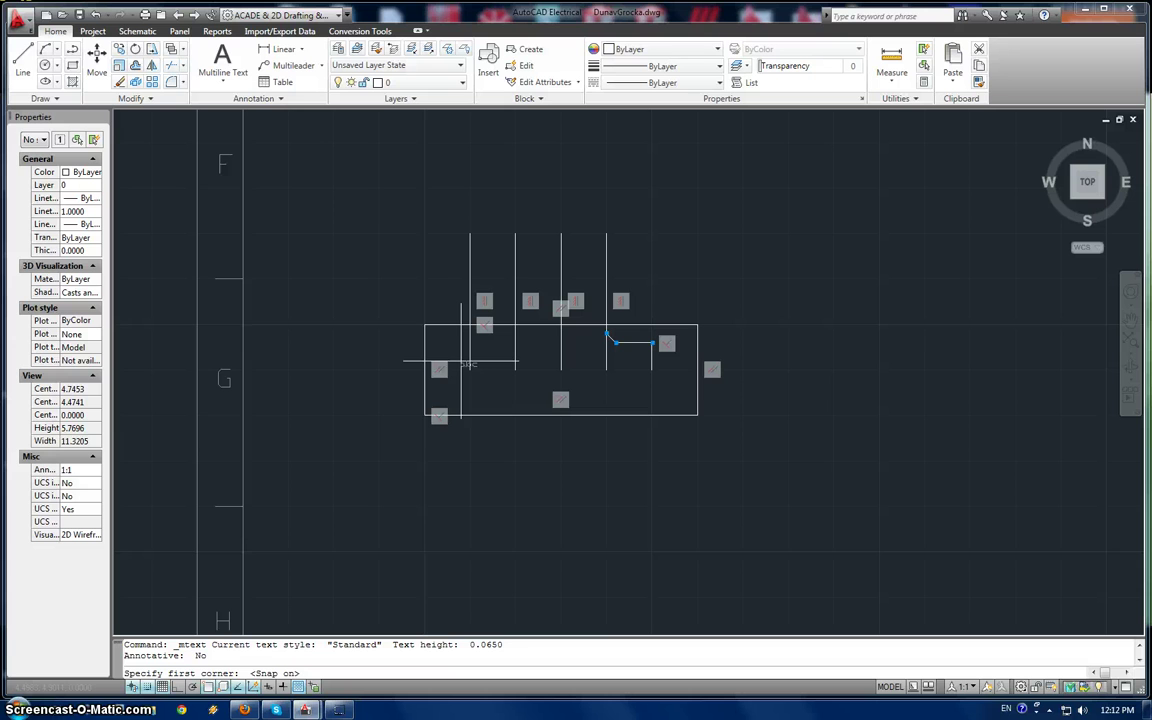
{"action": "left_click", "coordinate": [461, 361]}
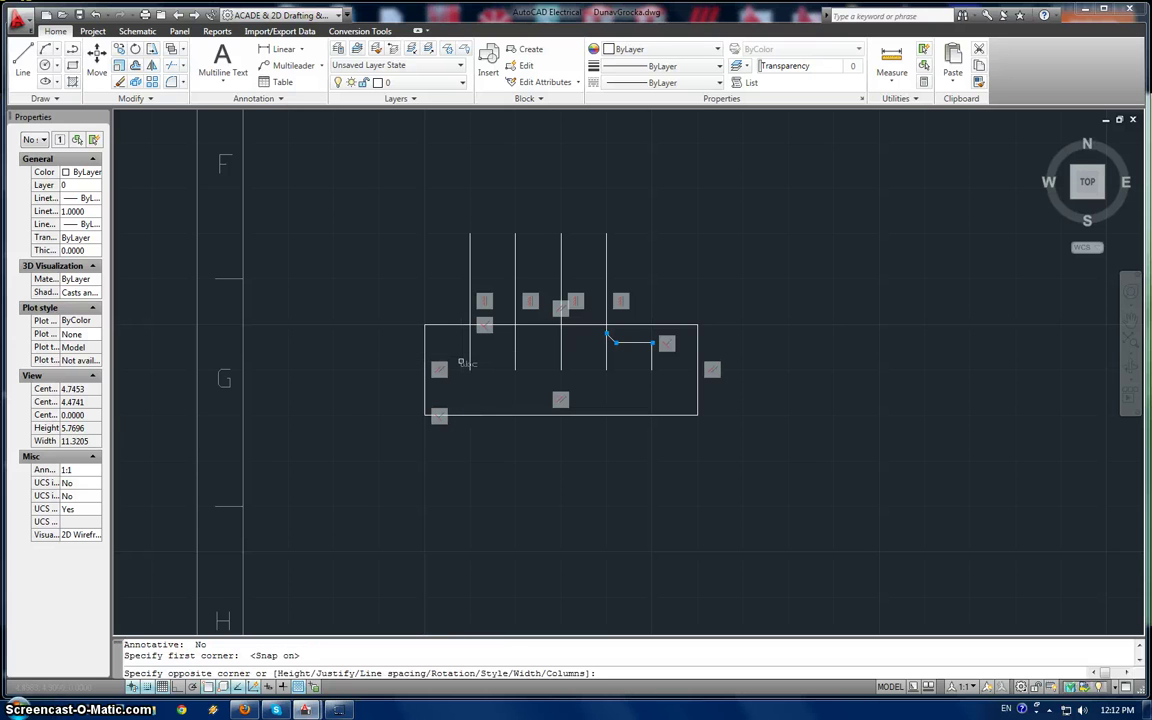
{"action": "left_click", "coordinate": [457, 367]}
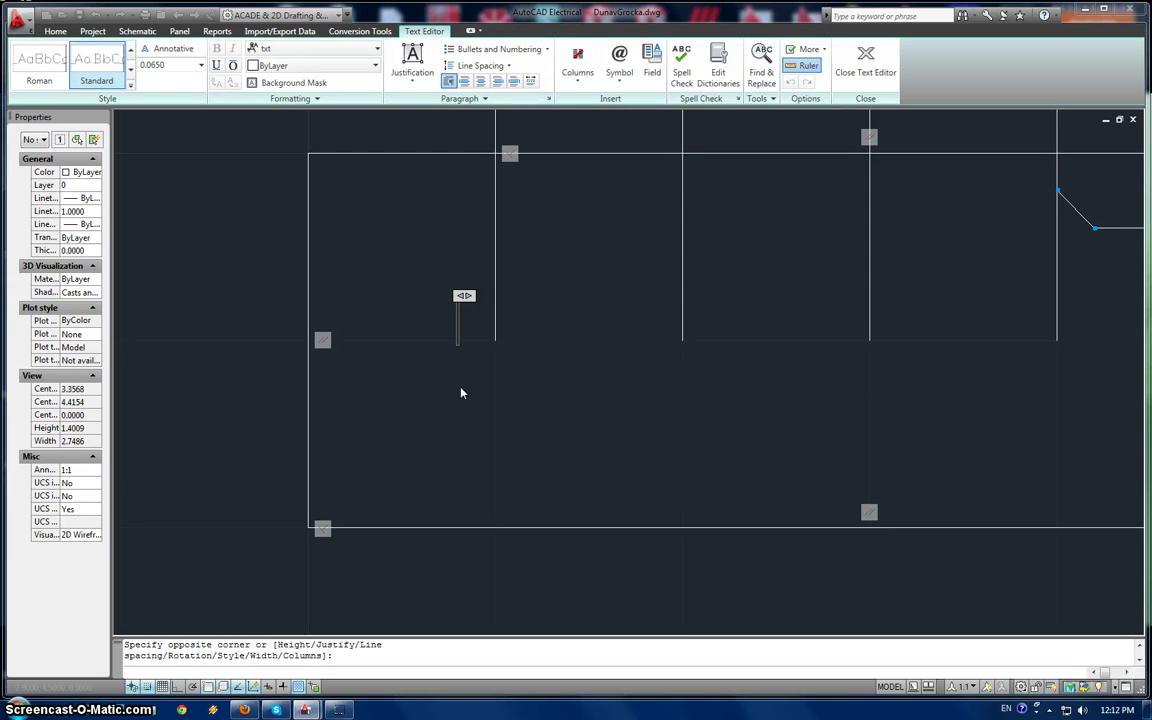
{"action": "type", "text": "R"}
{"action": "key", "text": "Escape"}
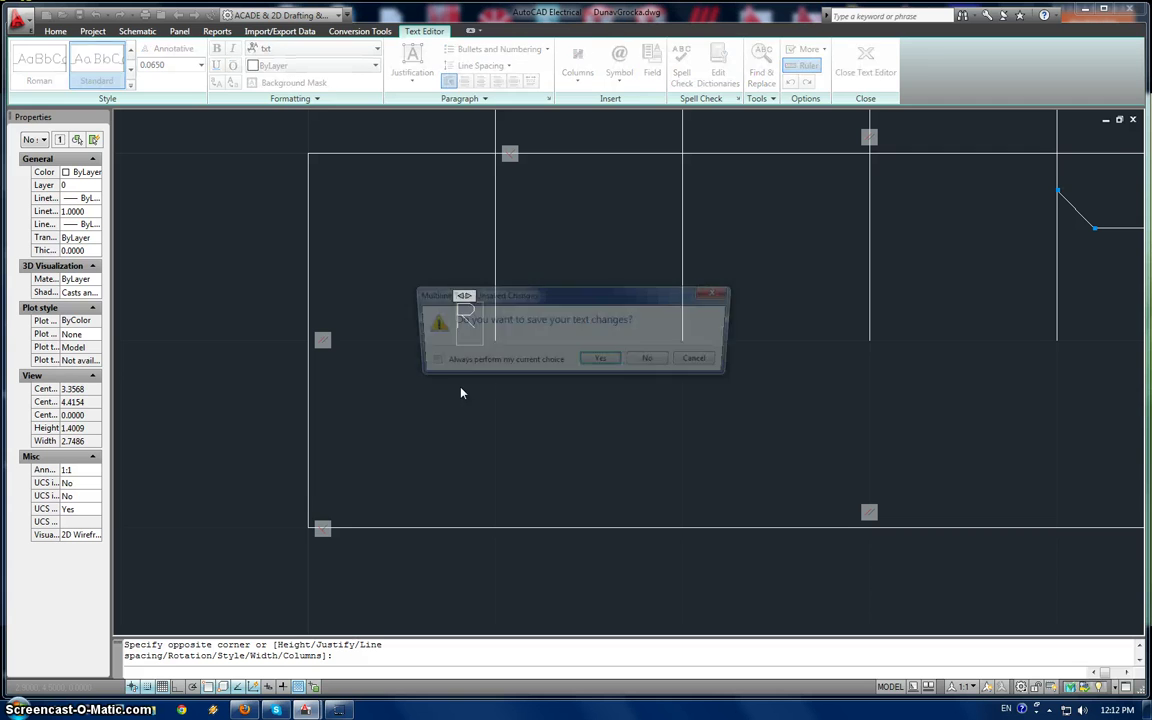
{"action": "left_click", "coordinate": [598, 362]}
{"action": "left_click", "coordinate": [222, 60]}
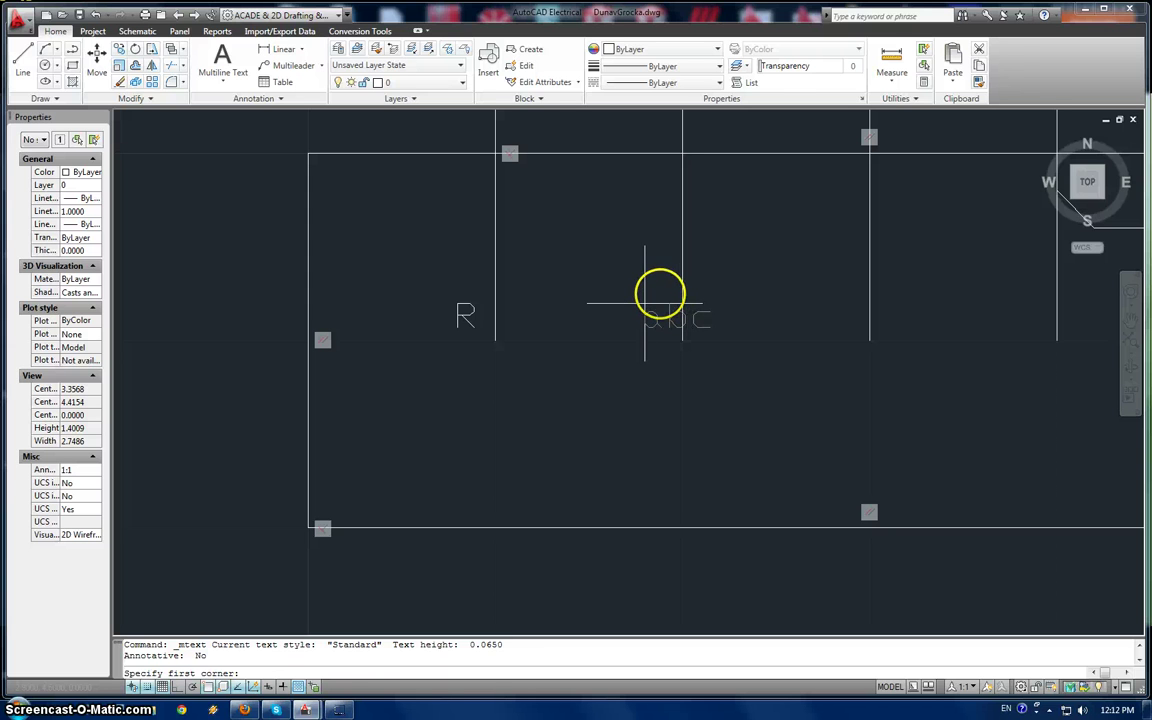
{"action": "left_click", "coordinate": [645, 303]}
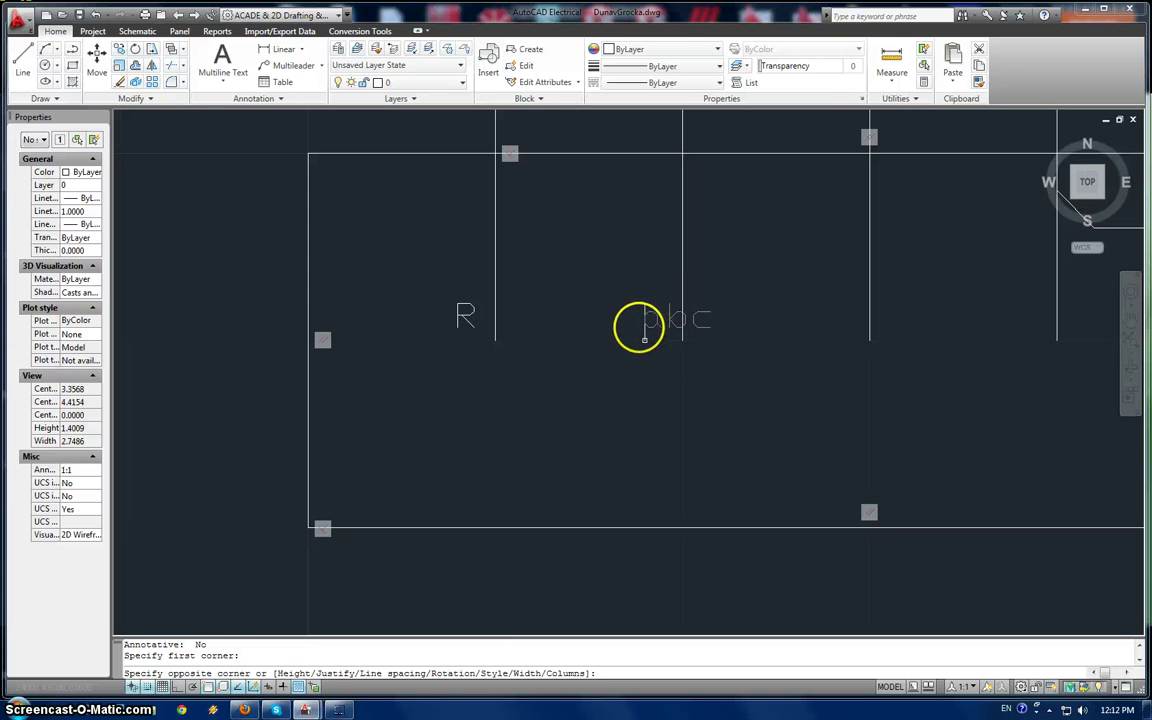
{"action": "left_click", "coordinate": [644, 339]}
{"action": "type", "text": "S"}
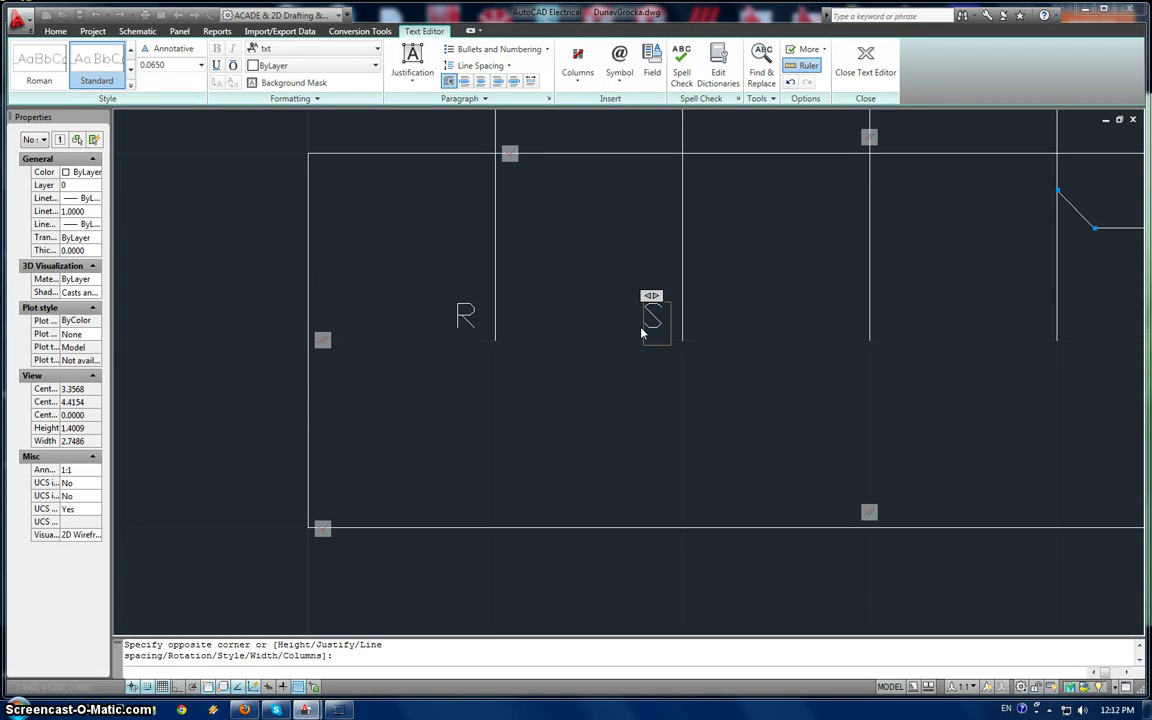
{"action": "key", "text": "Escape"}
{"action": "left_click", "coordinate": [600, 359]}
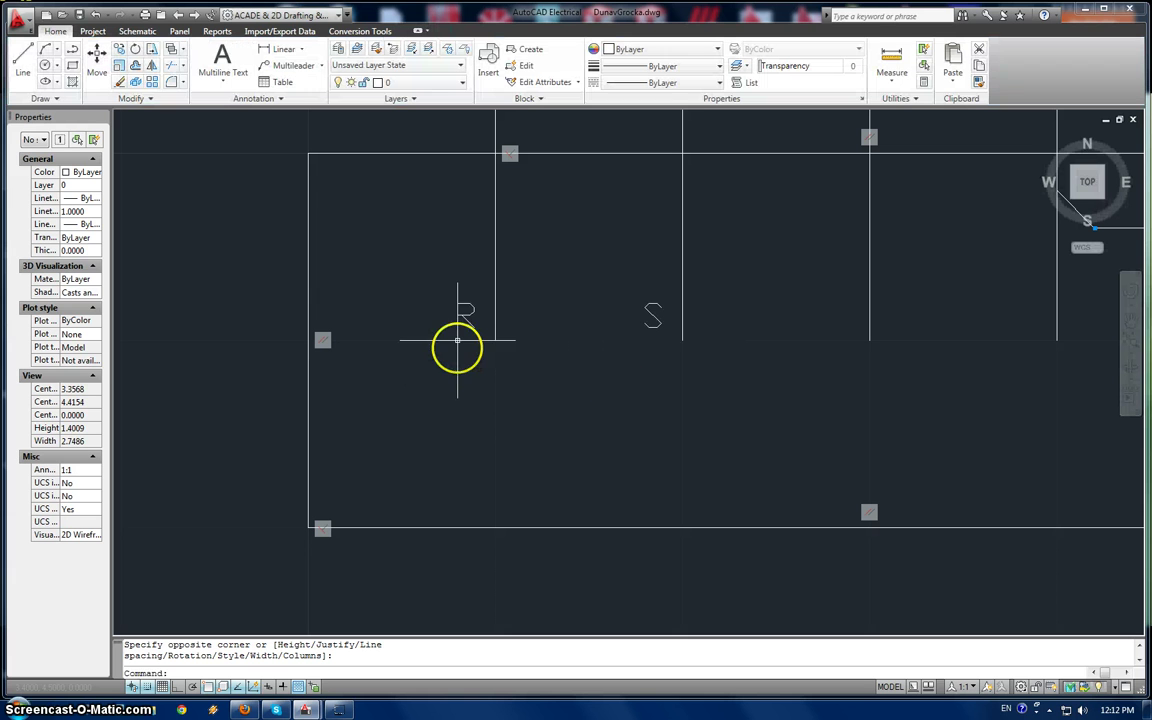
- Add the T and GND labels under the third and fourth leads
{"action": "left_click", "coordinate": [222, 58]}
{"action": "left_click", "coordinate": [832, 303]}
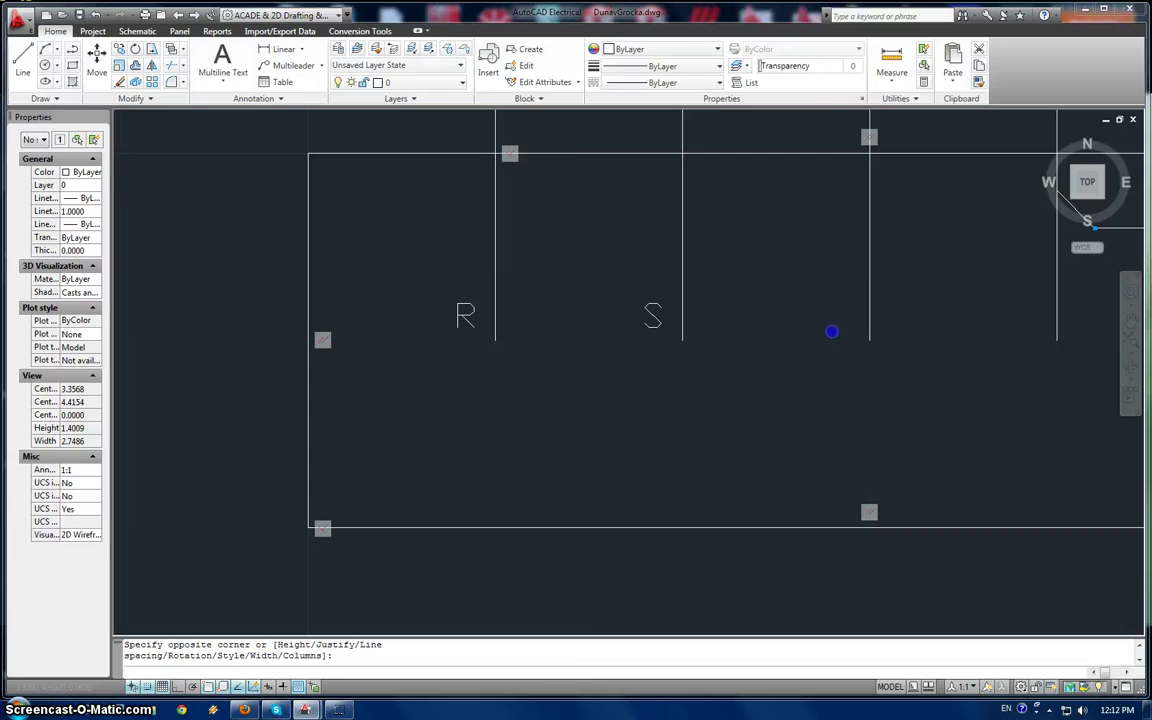
{"action": "left_click", "coordinate": [831, 331]}
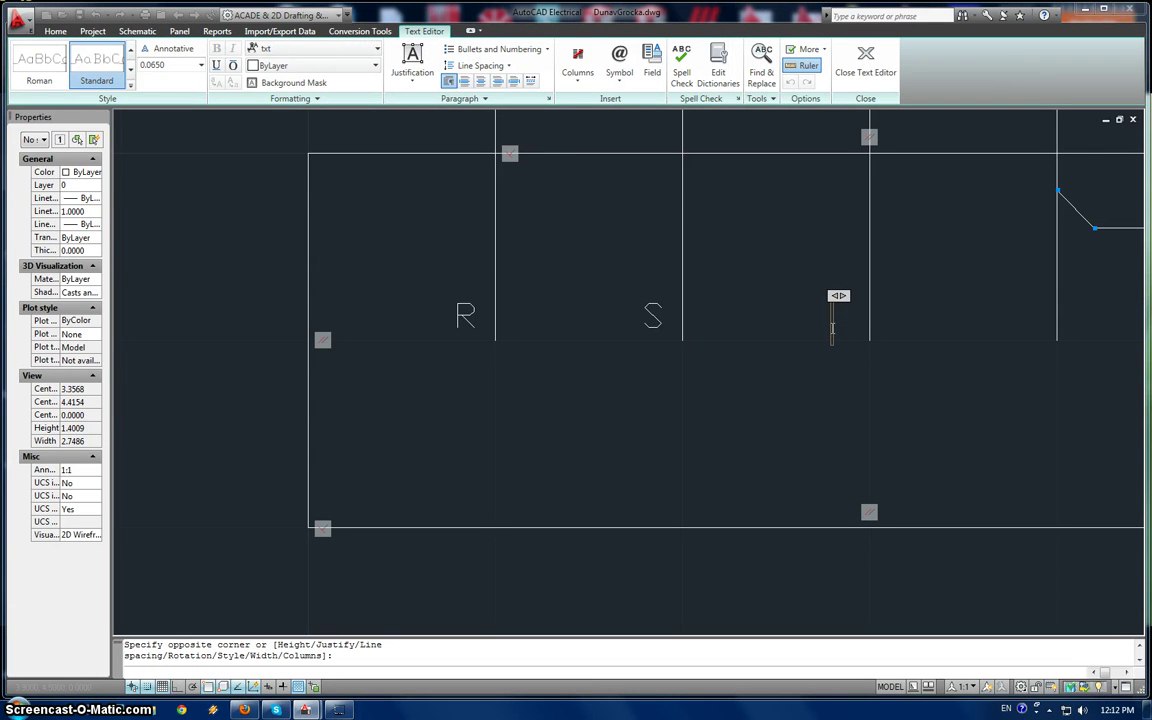
{"action": "type", "text": "T"}
{"action": "key", "text": "Escape"}
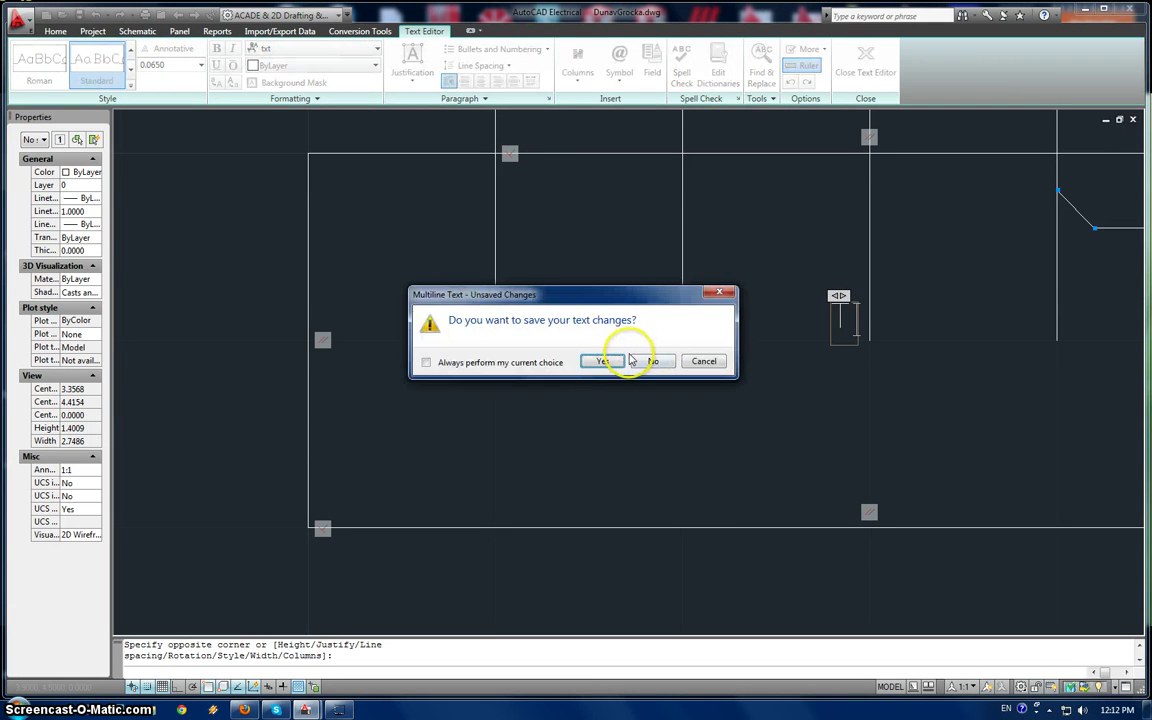
{"action": "left_click", "coordinate": [603, 361]}
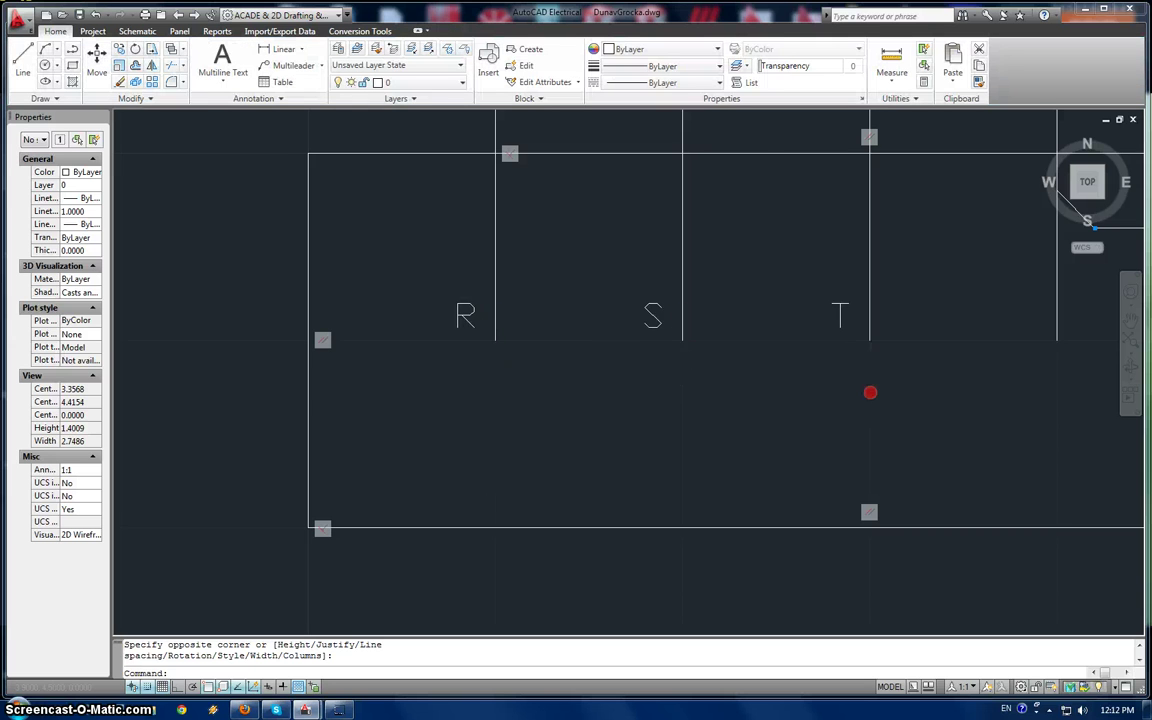
{"action": "middle_click_drag", "start_coordinate": [849, 392], "coordinate": [545, 391]}
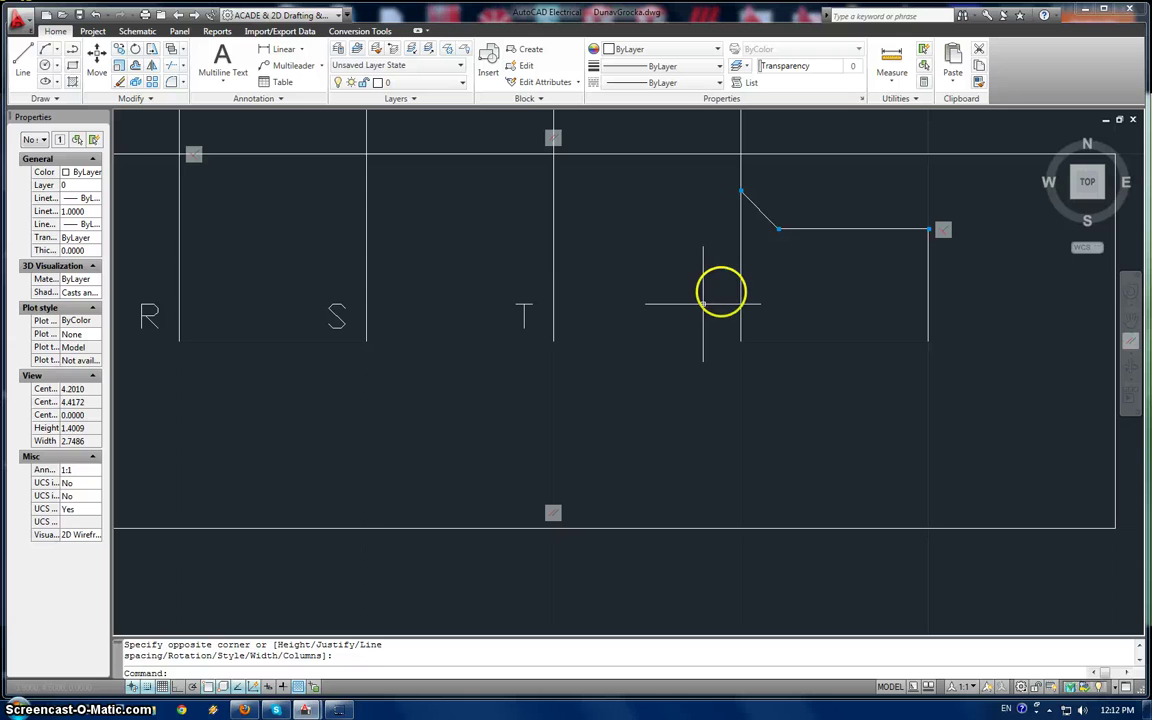
{"action": "left_click", "coordinate": [216, 45]}
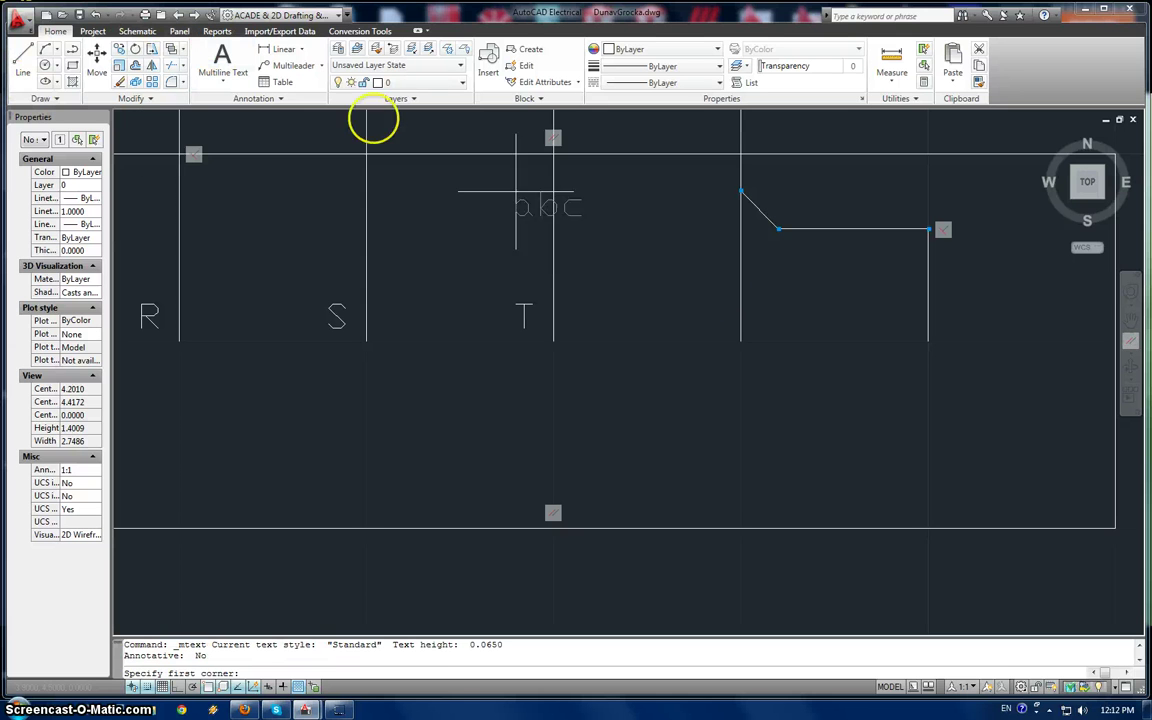
{"action": "left_click", "coordinate": [703, 341]}
{"action": "left_click", "coordinate": [704, 316]}
{"action": "type", "text": "GND"}
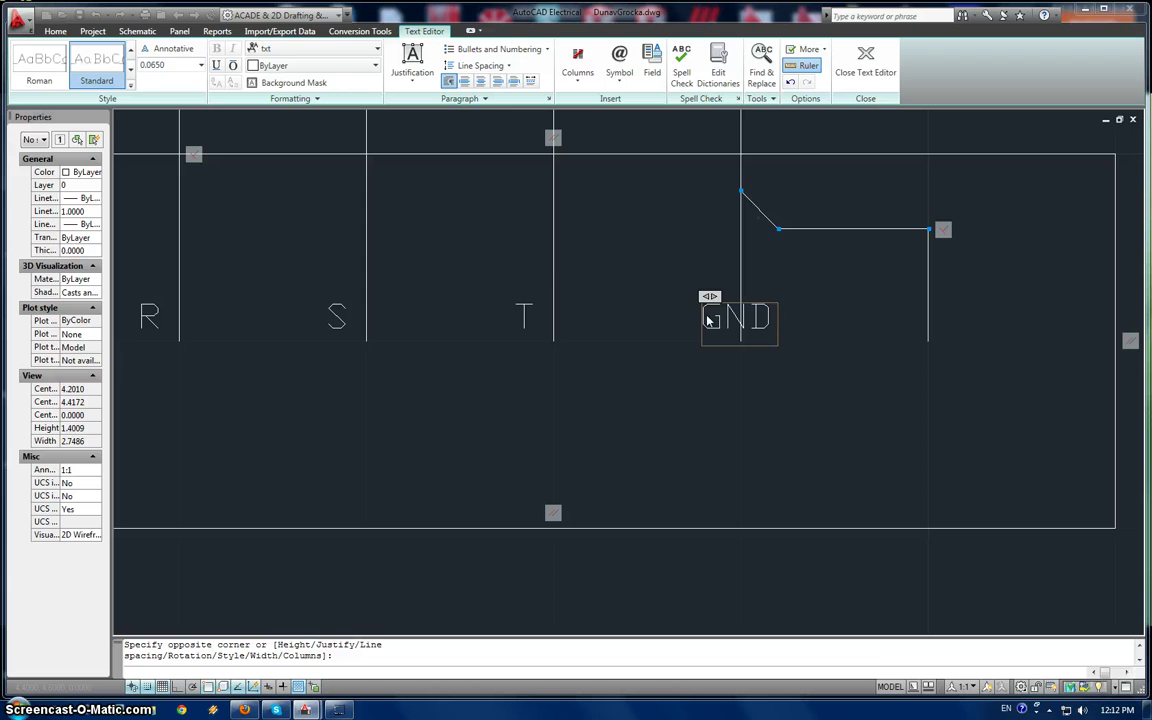
{"action": "key", "text": "Escape"}
{"action": "left_click", "coordinate": [597, 363]}
- With Snap off, grip-move the GND label into line with T
{"action": "left_click", "coordinate": [709, 302]}
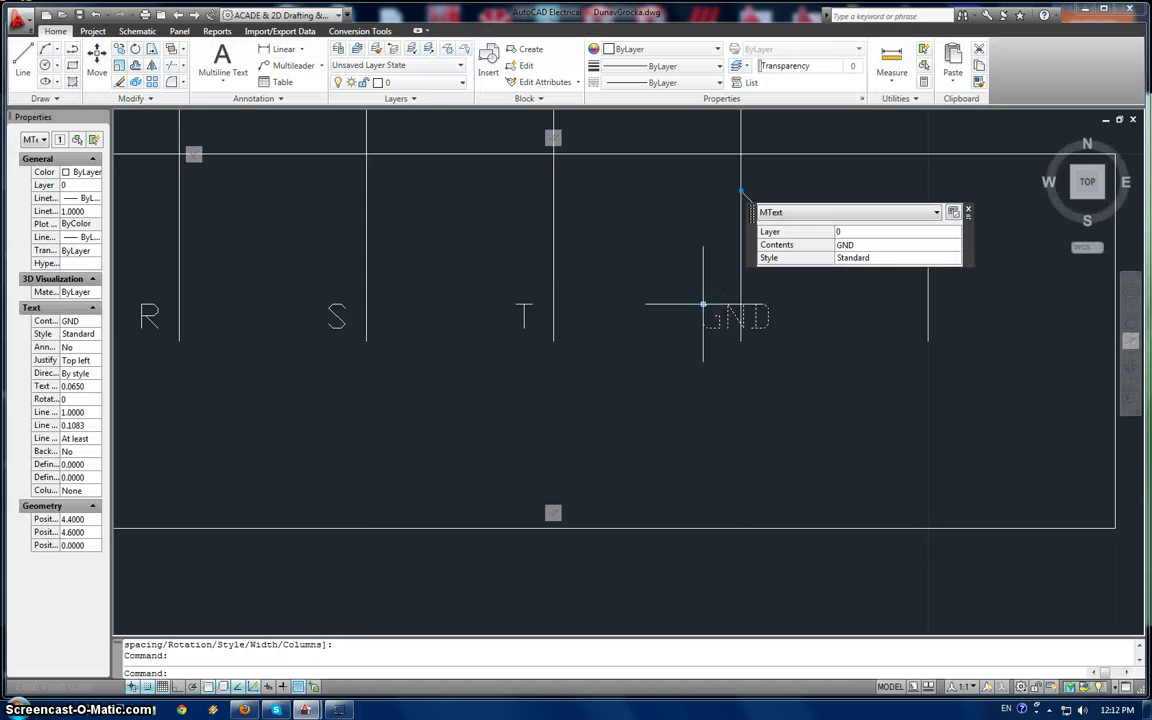
{"action": "left_click", "coordinate": [147, 686]}
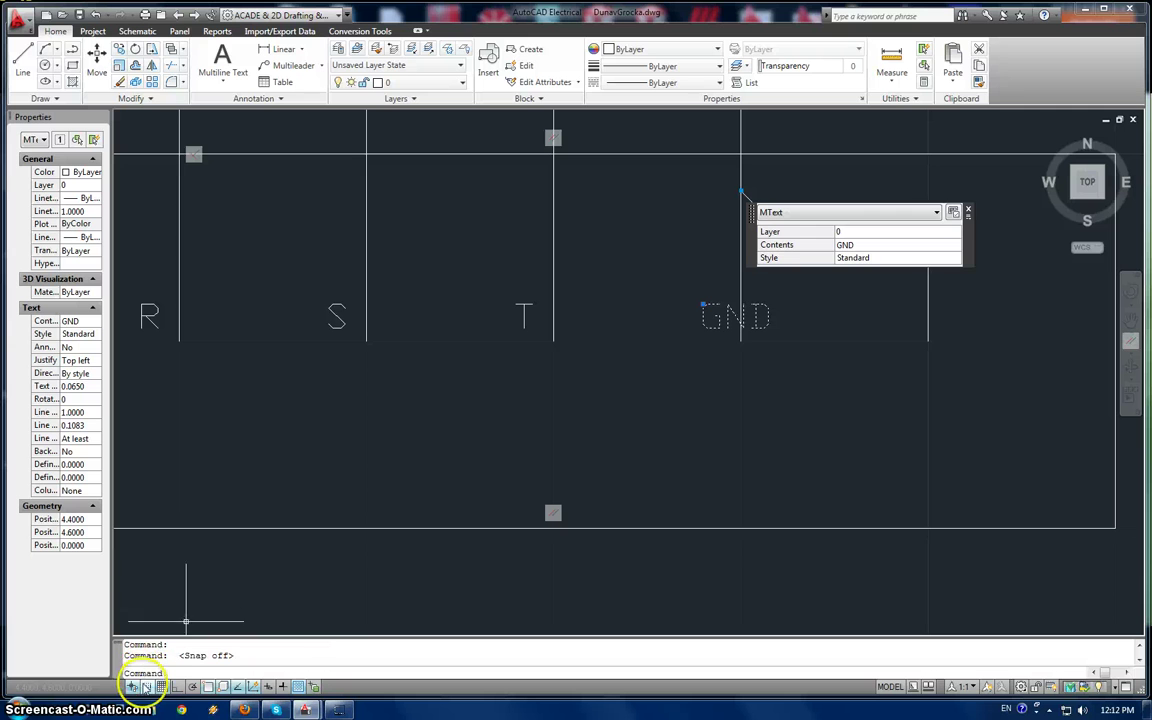
{"action": "left_click", "coordinate": [697, 305]}
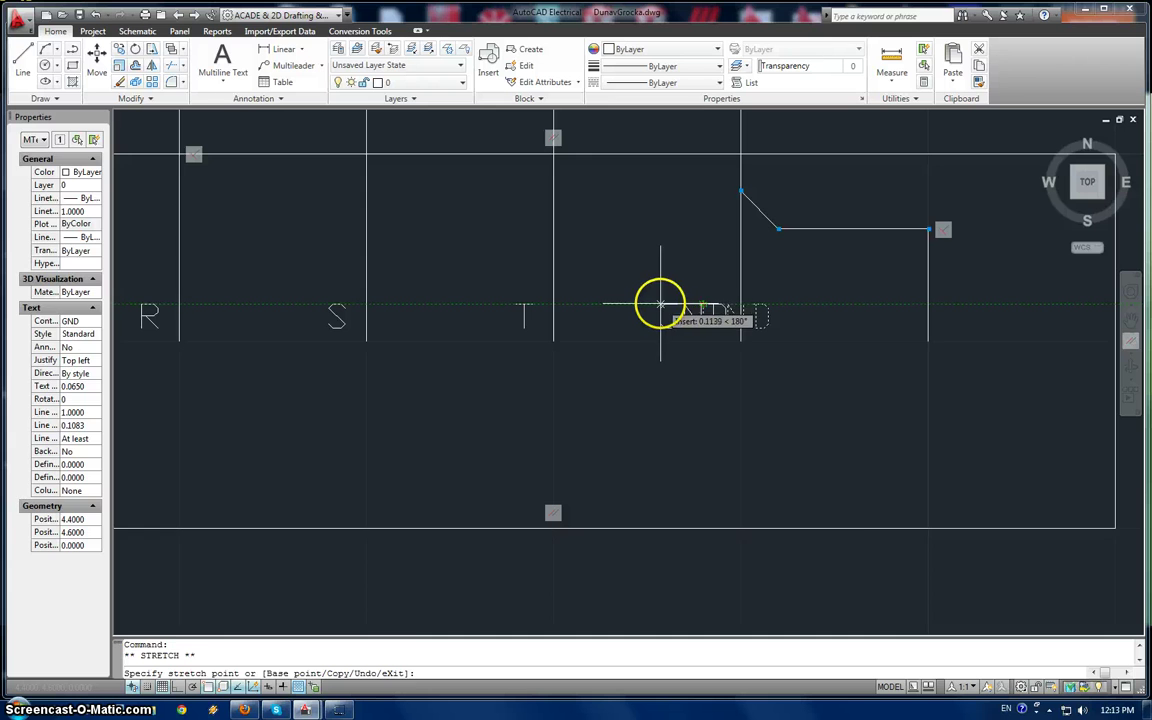
{"action": "left_click", "coordinate": [659, 303]}
{"action": "key", "text": "Escape"}
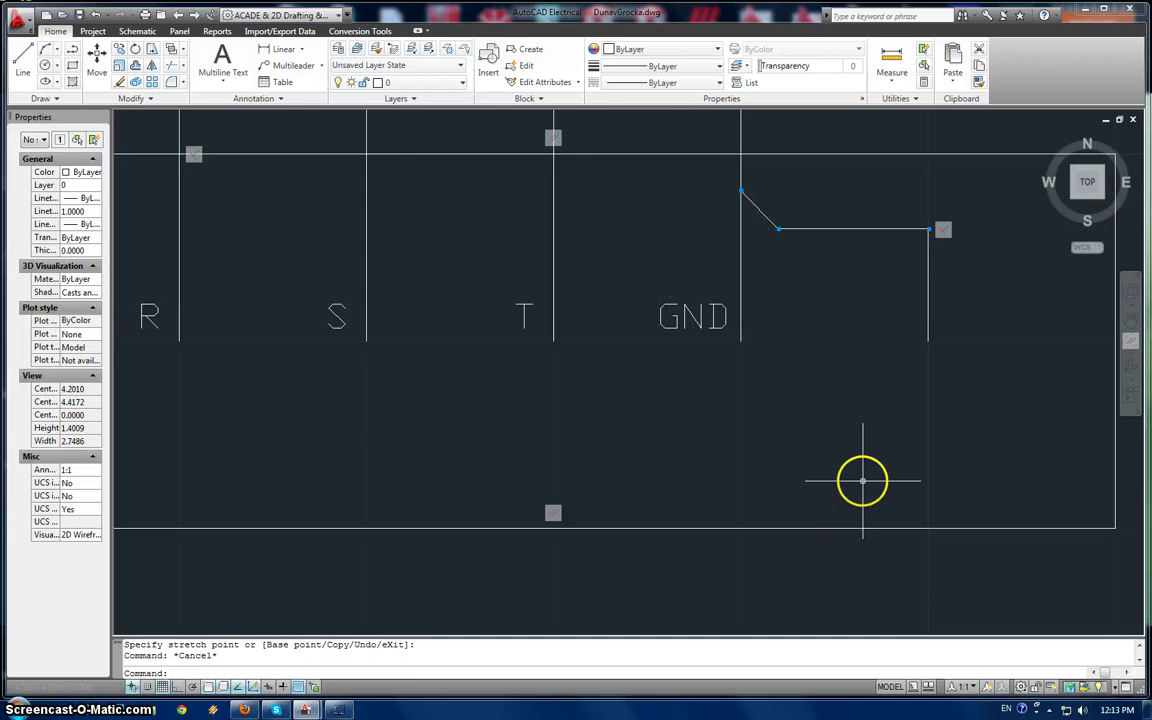
{"action": "scroll", "coordinate": [864, 481], "scroll_direction": "down", "scroll_amount": 2}
- Place a PE text label under the bent line, beside GND, with Snap on
{"action": "scroll", "coordinate": [960, 492], "scroll_direction": "down", "scroll_amount": 2}
{"action": "middle_click_drag", "start_coordinate": [964, 494], "coordinate": [771, 458]}
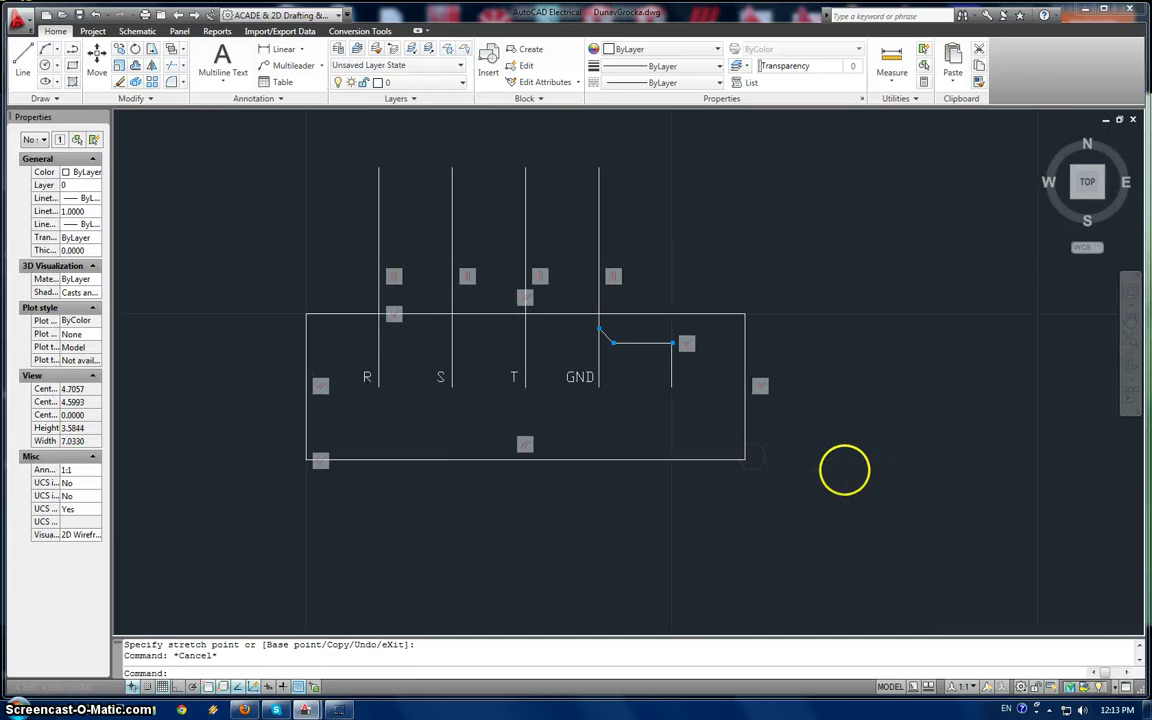
{"action": "scroll", "coordinate": [806, 463], "scroll_direction": "up", "scroll_amount": 2}
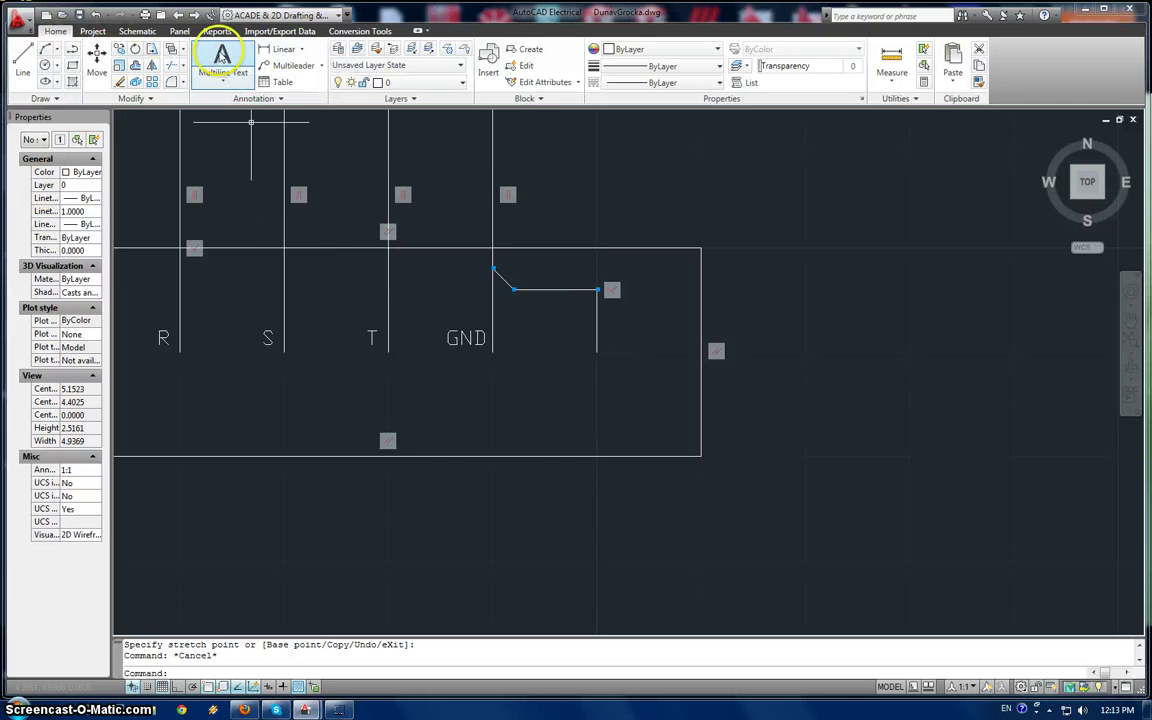
{"action": "left_click", "coordinate": [223, 62]}
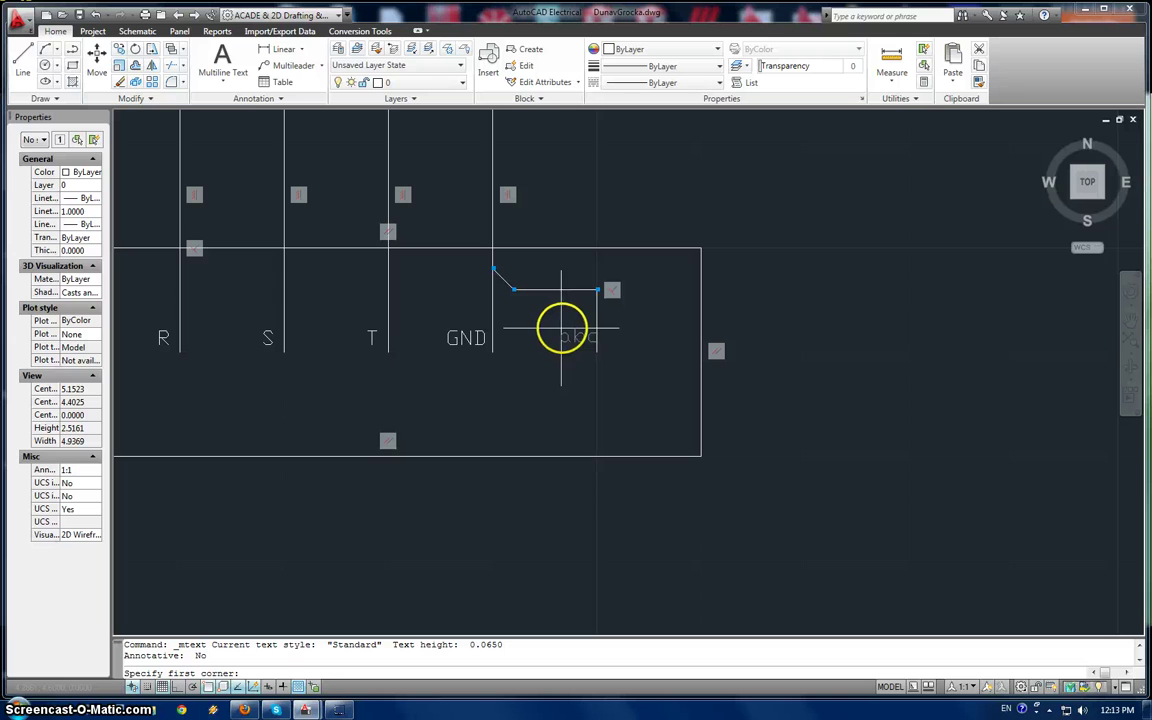
{"action": "left_click", "coordinate": [147, 687]}
{"action": "left_click", "coordinate": [554, 331]}
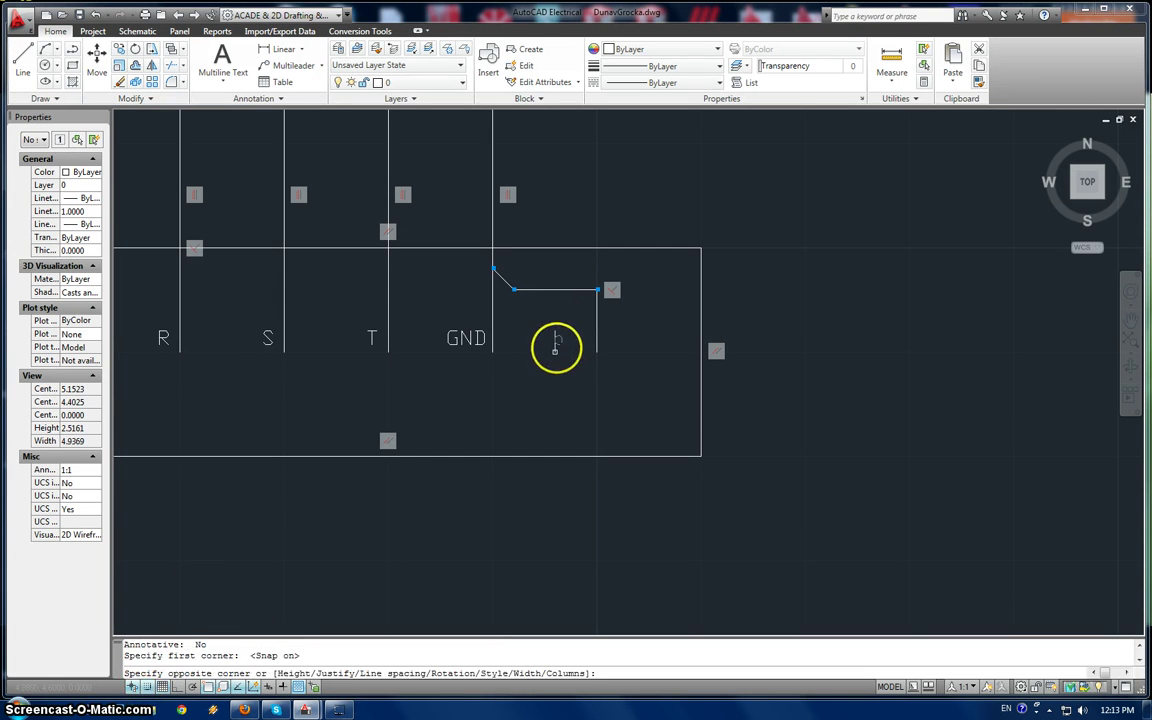
{"action": "left_click", "coordinate": [554, 350]}
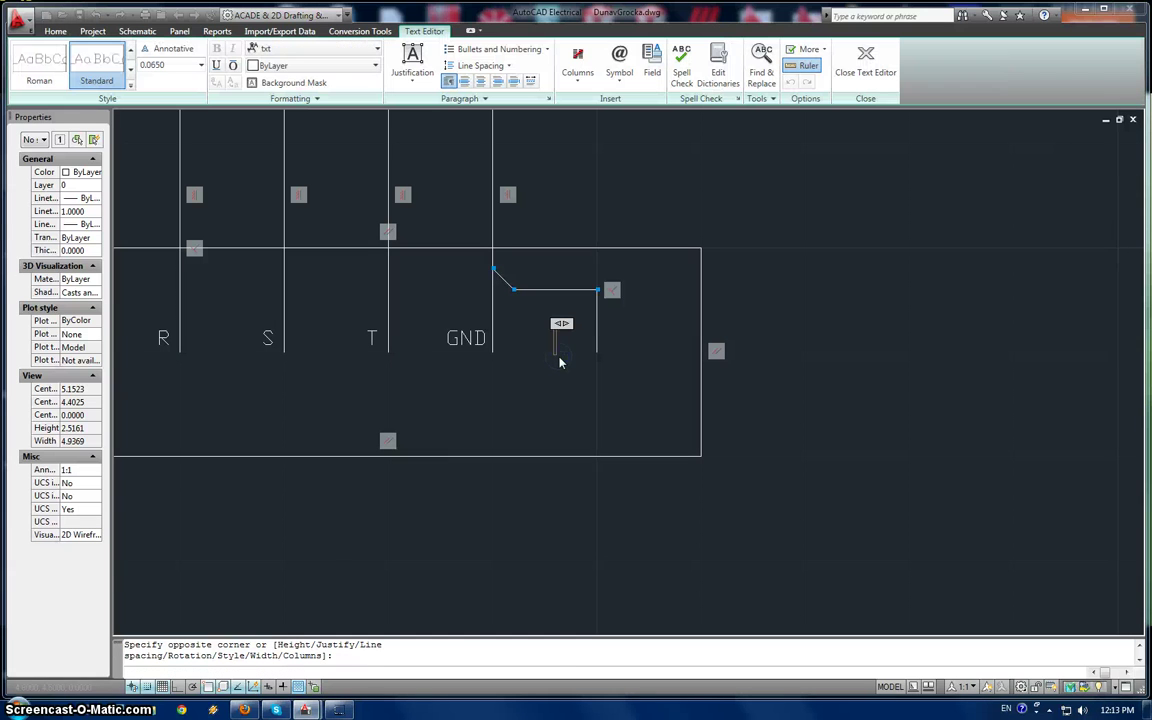
{"action": "type", "text": "PE"}
{"action": "key", "text": "Escape"}
{"action": "left_click", "coordinate": [597, 360]}
{"action": "scroll", "coordinate": [700, 360], "scroll_direction": "down", "scroll_amount": 2}
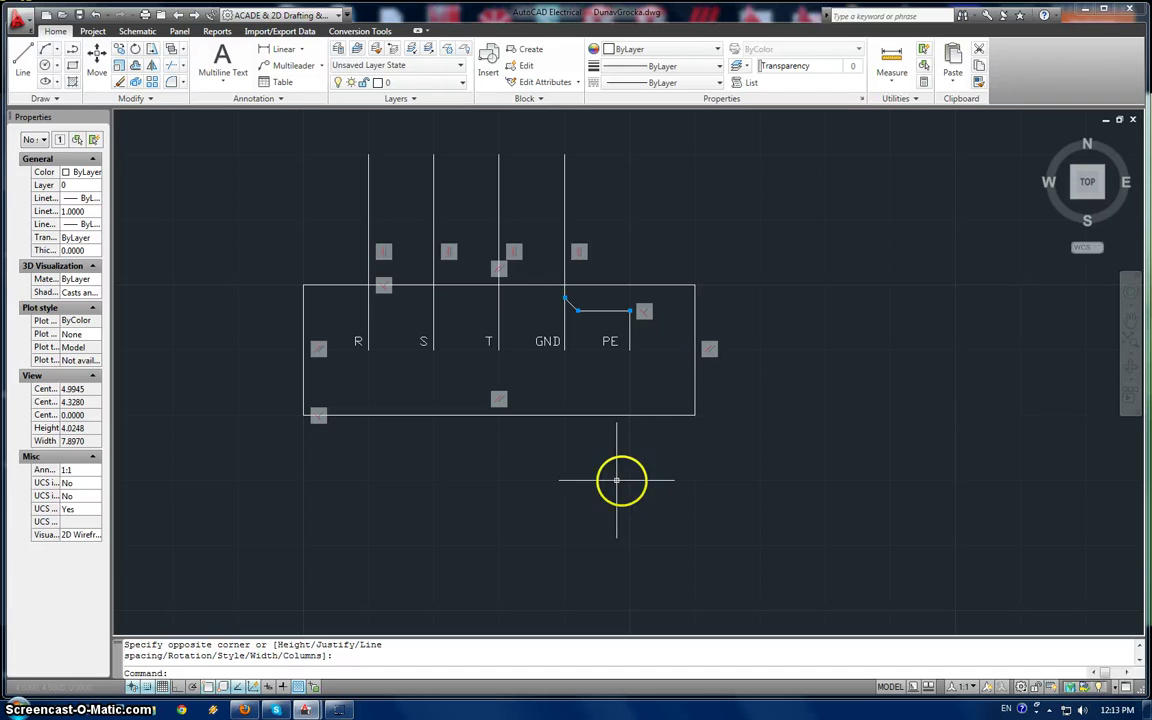
{"action": "scroll", "coordinate": [562, 474], "scroll_direction": "down", "scroll_amount": 2}
{"action": "mouse_move", "coordinate": [702, 470]}
{"action": "middle_mouse_down"}
{"action": "mouse_move", "coordinate": [607, 447]}
{"action": "mouse_move", "coordinate": [628, 434]}
{"action": "middle_mouse_up"}
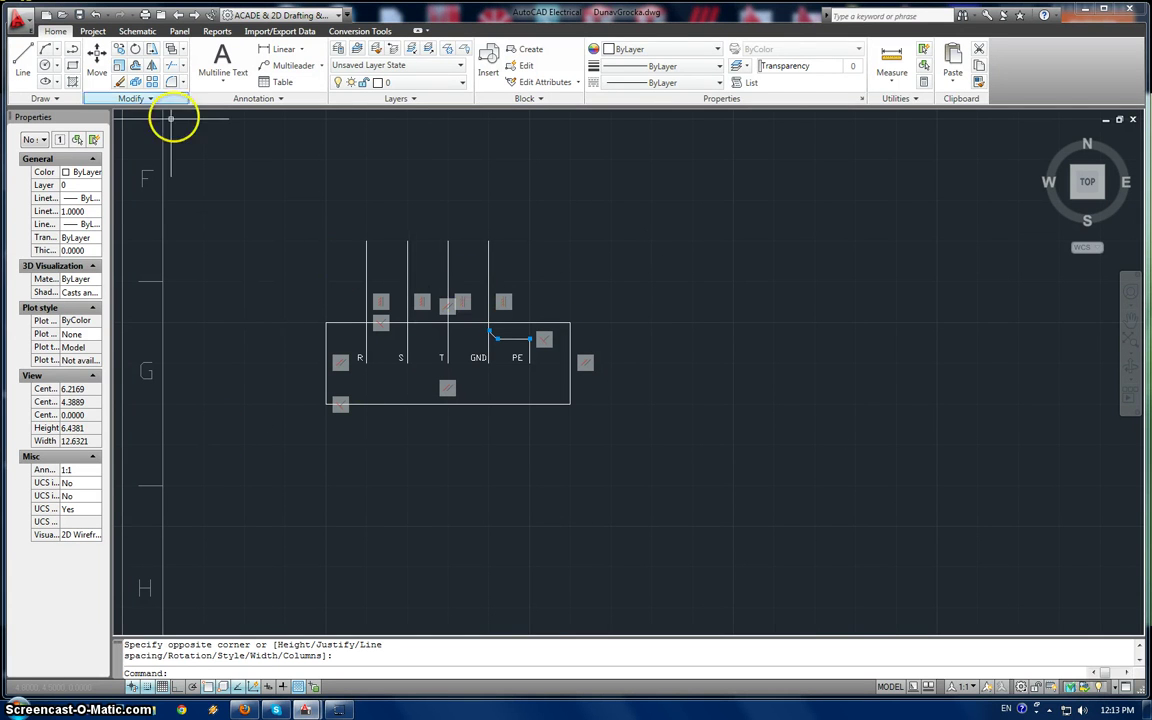
- Start Symbol Builder and window-select all 13 objects of the outline
{"action": "left_click", "coordinate": [136, 31]}
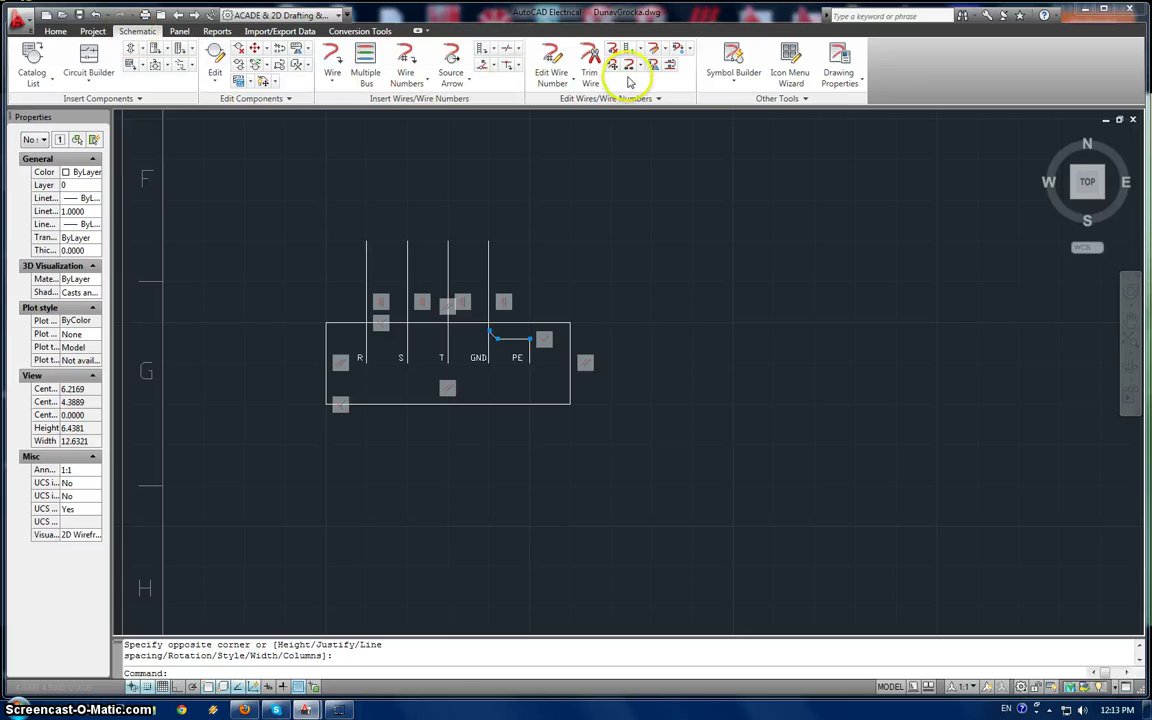
{"action": "left_click", "coordinate": [733, 58]}
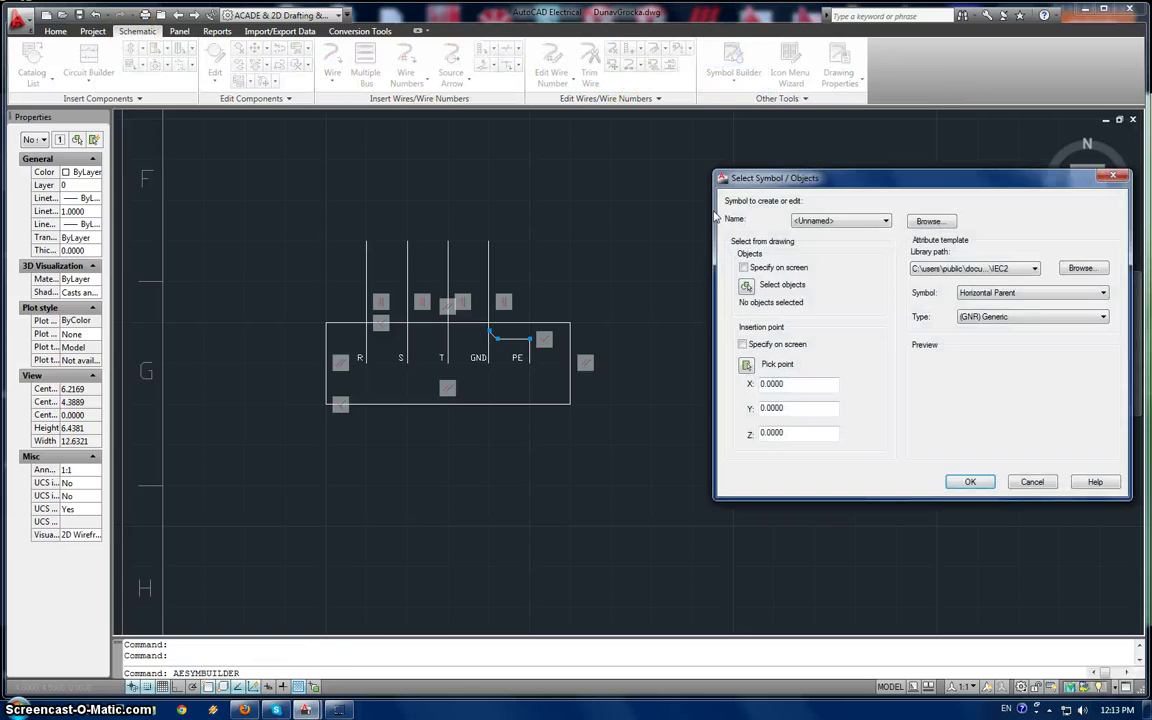
{"action": "left_click_drag", "start_coordinate": [898, 199], "coordinate": [867, 167]}
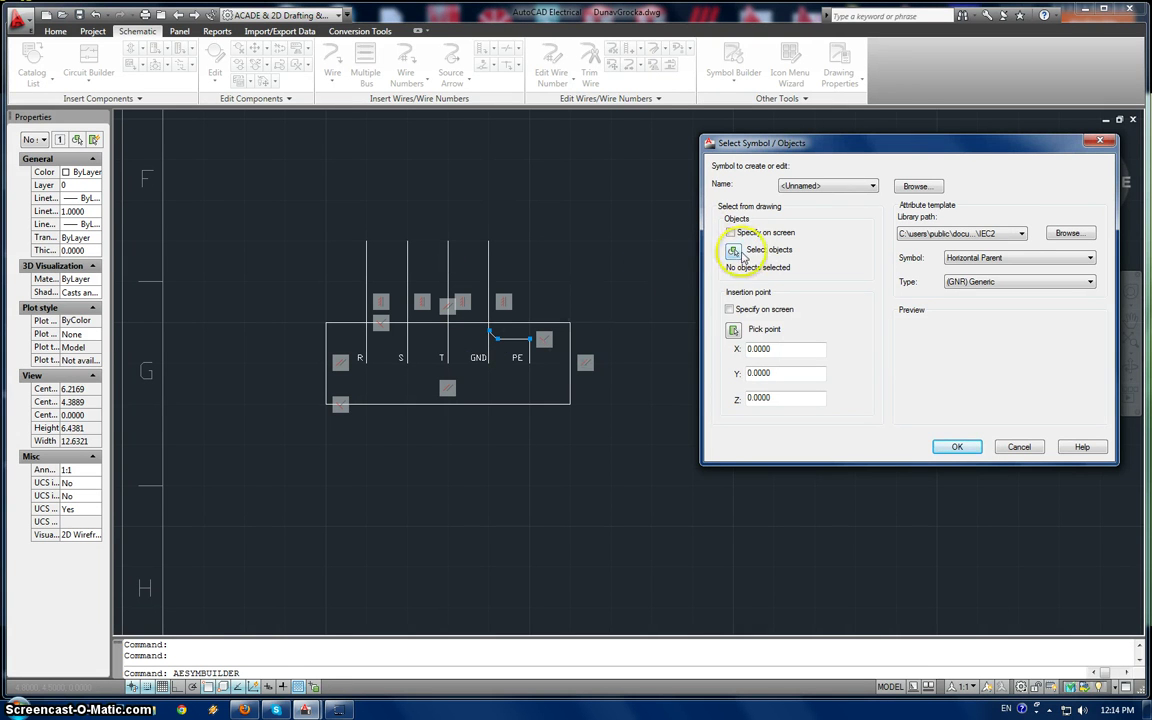
{"action": "left_click", "coordinate": [733, 251]}
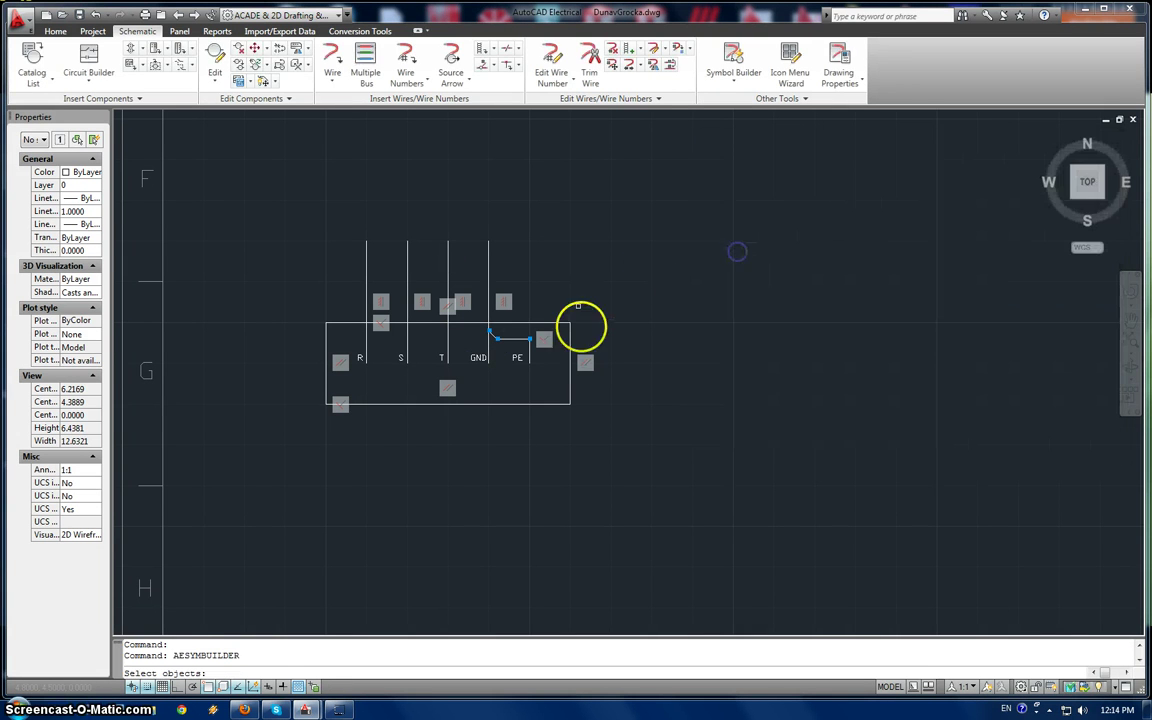
{"action": "left_click", "coordinate": [619, 192]}
{"action": "left_click", "coordinate": [269, 501]}
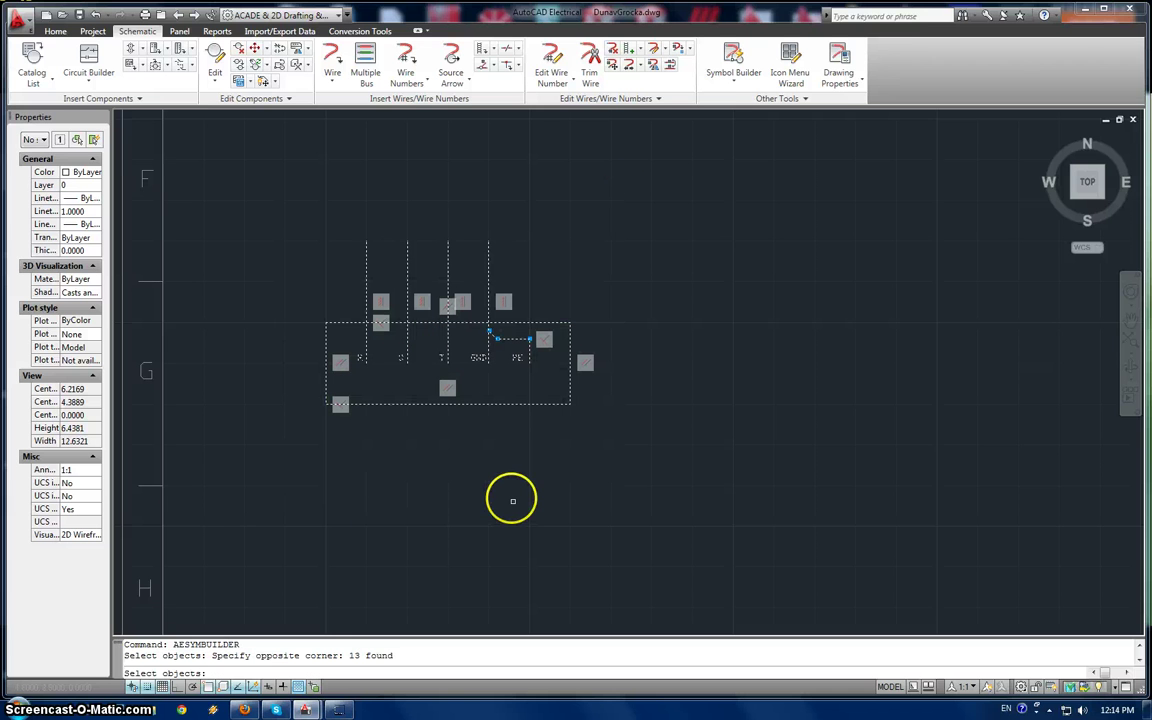
{"action": "key", "text": "Return"}
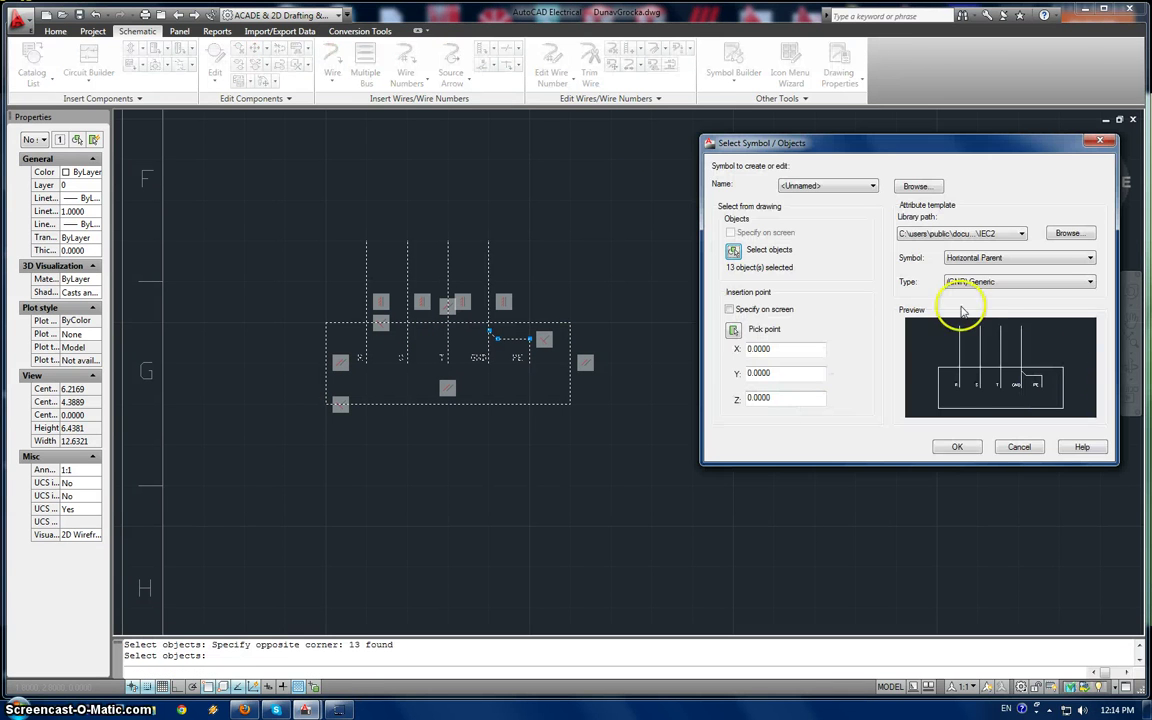
- Set the base point at the box's lower-left corner and type (PW) Power supplies, then confirm
{"action": "left_click", "coordinate": [733, 331]}
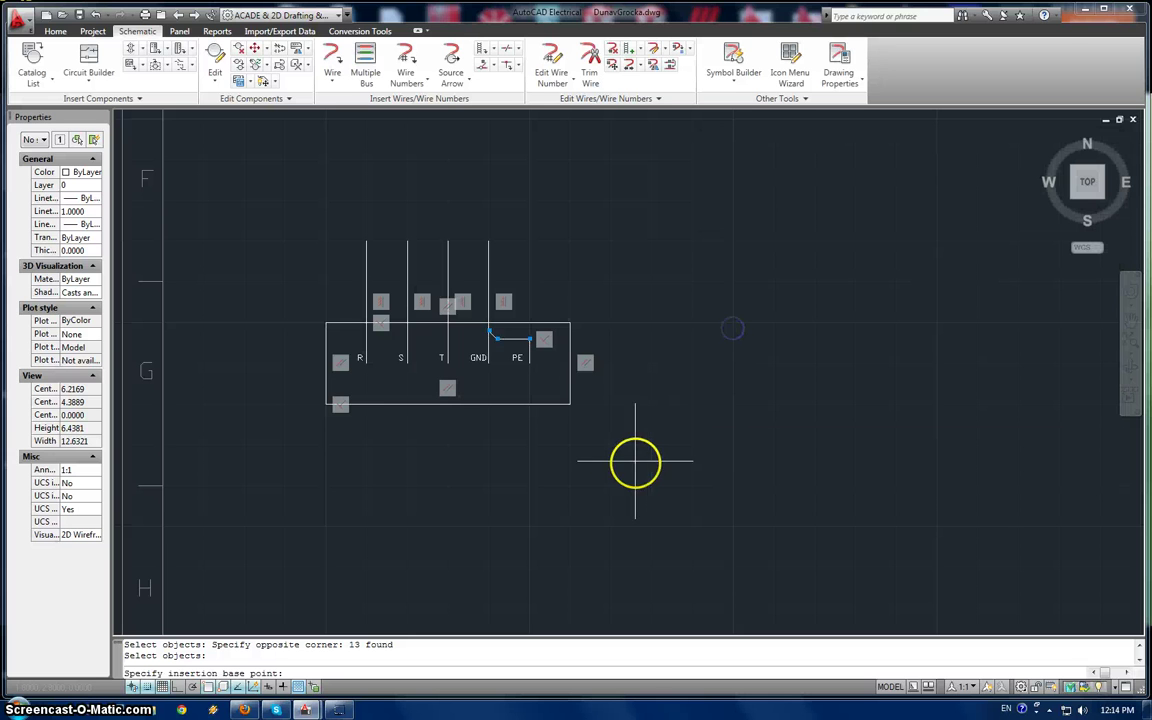
{"action": "left_click", "coordinate": [325, 404]}
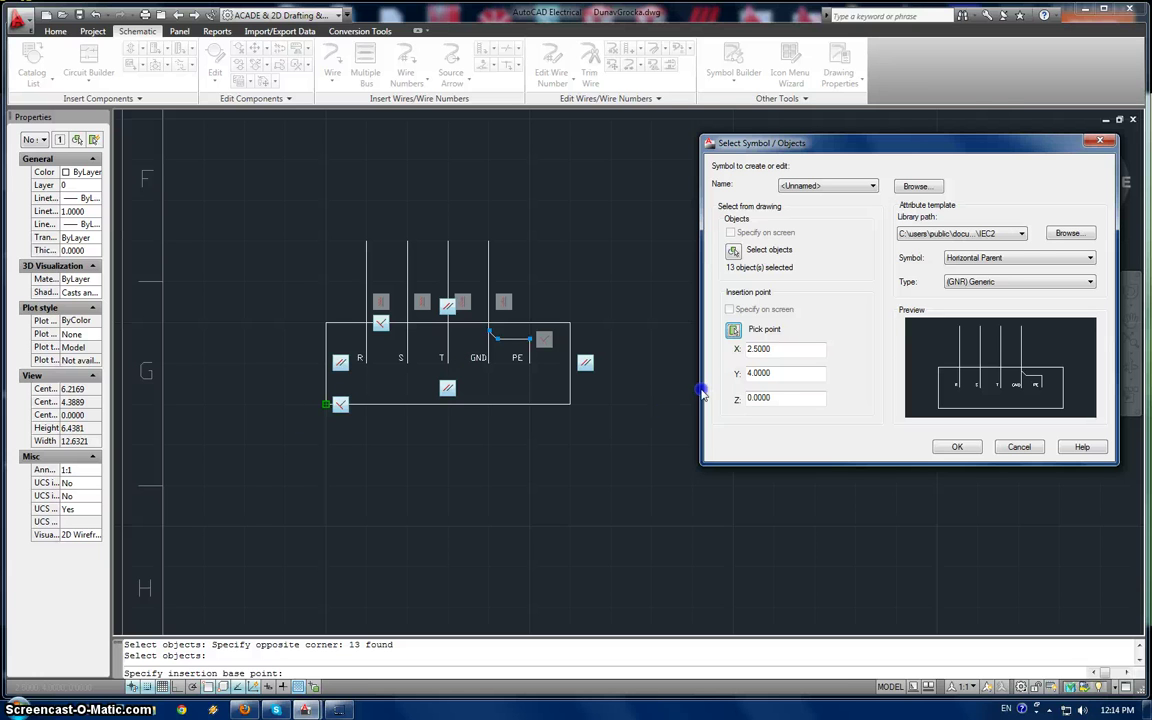
{"action": "left_click", "coordinate": [1040, 284]}
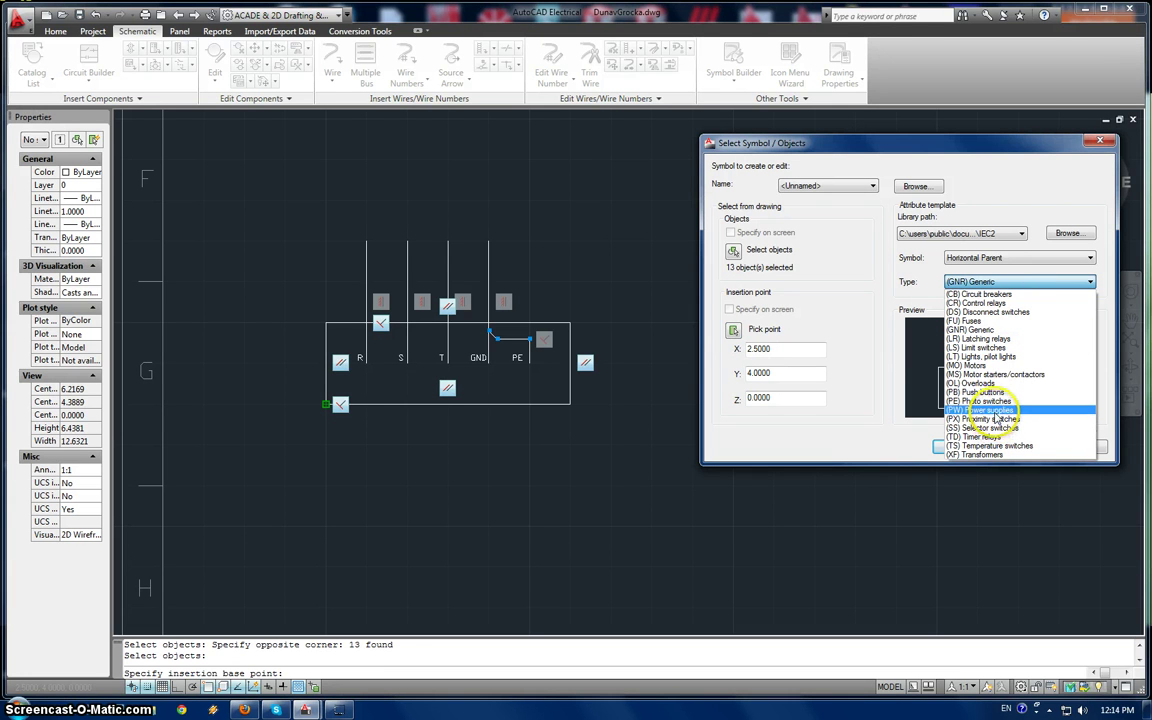
{"action": "left_click", "coordinate": [994, 411]}
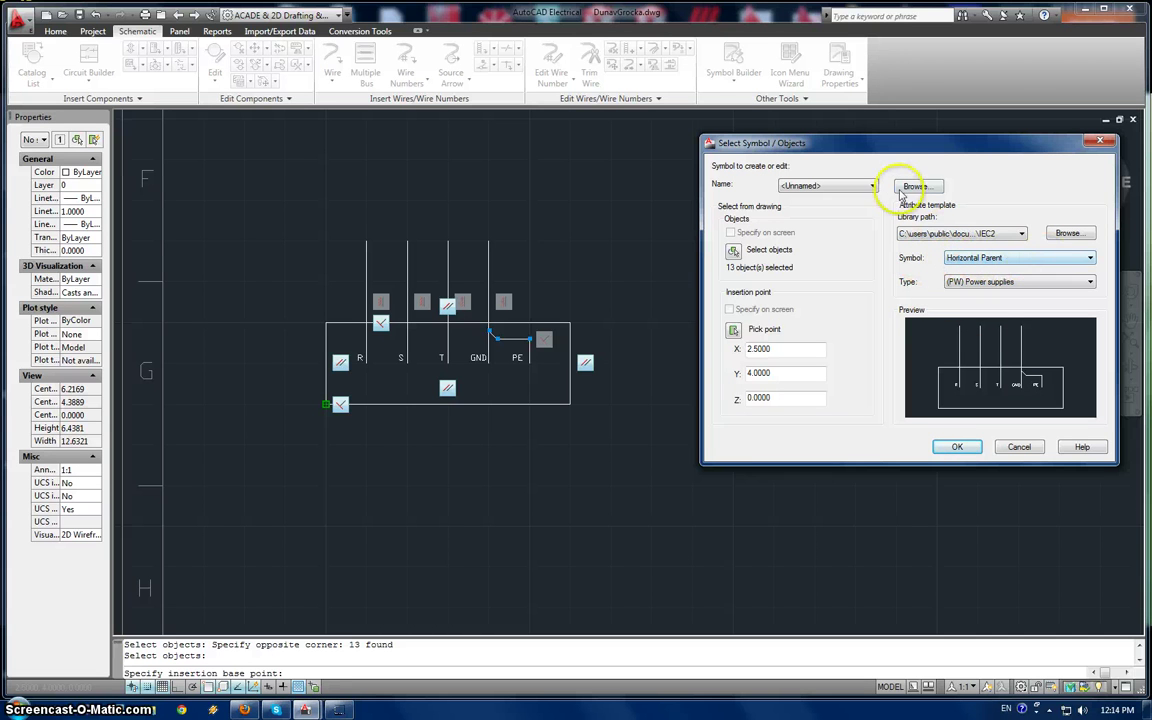
{"action": "left_click", "coordinate": [960, 447]}
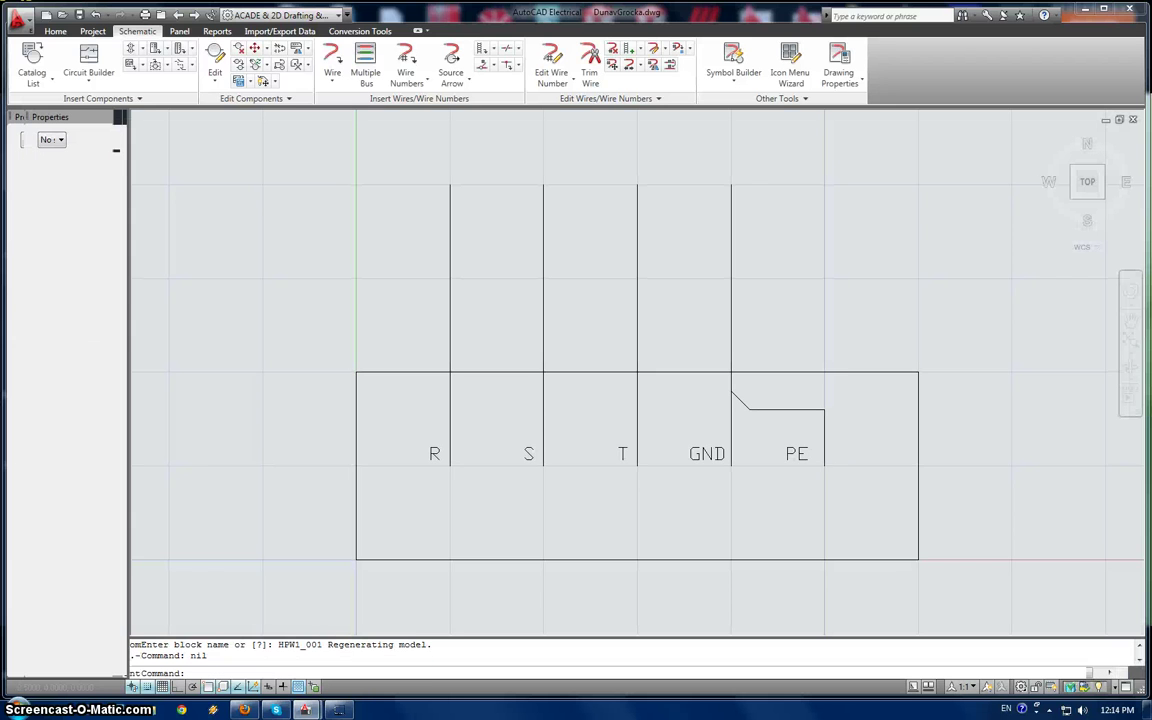
{"action": "scroll", "coordinate": [735, 460], "scroll_direction": "down", "scroll_amount": 4}
{"action": "middle_click_drag", "start_coordinate": [926, 458], "coordinate": [590, 396]}
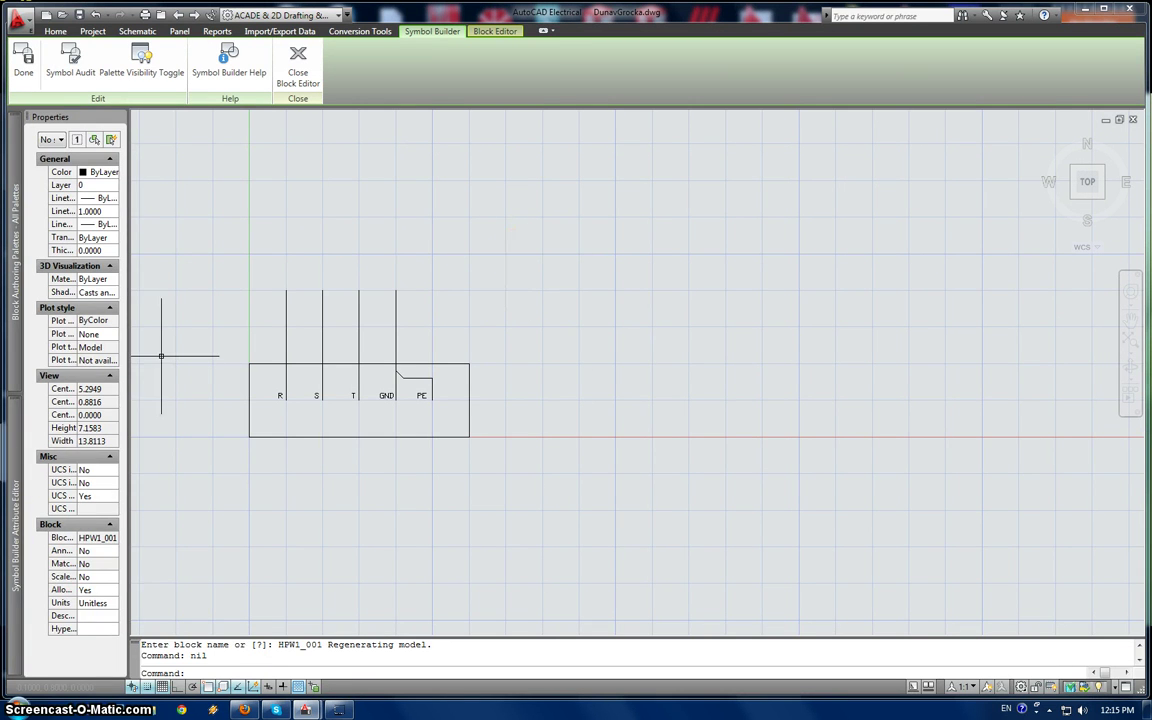
- Insert all Required attributes from the Attribute Editor beside the symbol
{"action": "left_click", "coordinate": [15, 522]}
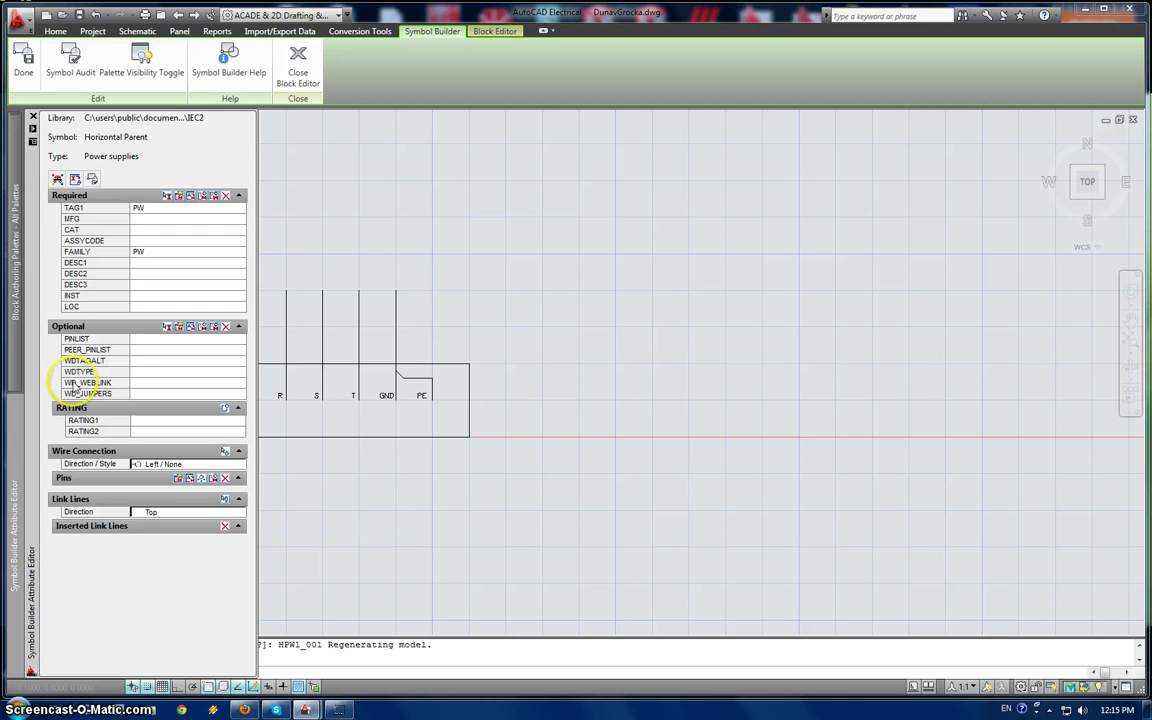
{"action": "left_click", "coordinate": [99, 212]}
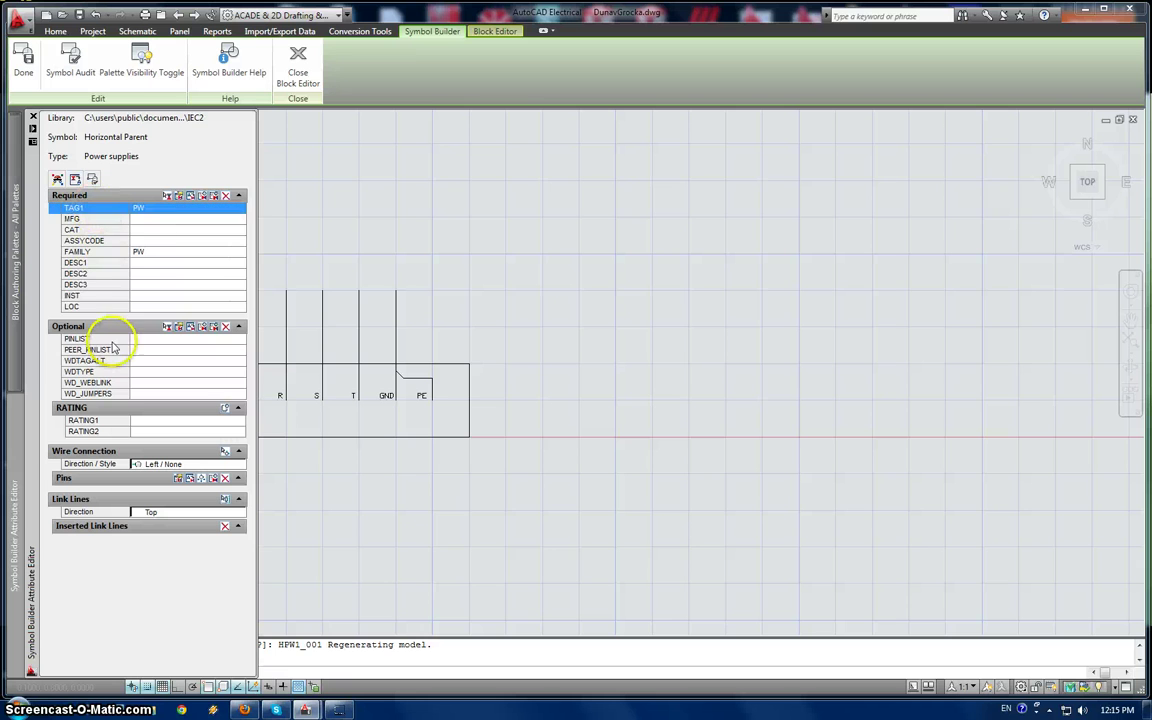
{"action": "left_click", "coordinate": [110, 308], "text": "shift"}
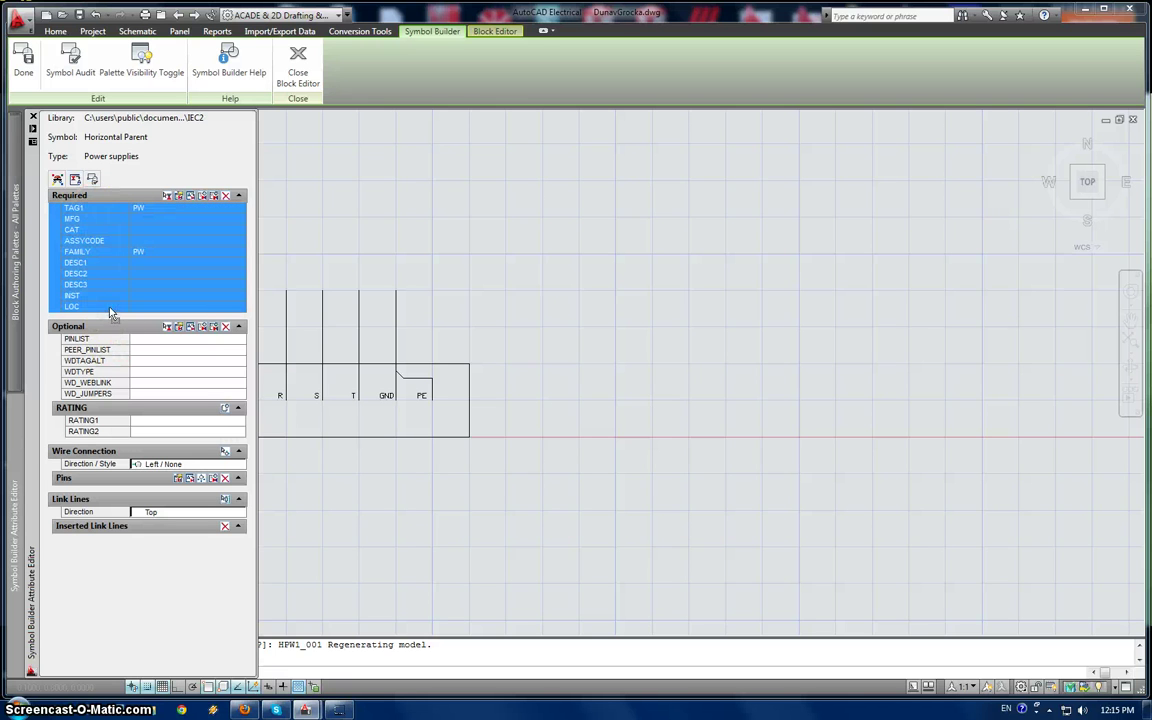
{"action": "right_click", "coordinate": [97, 233]}
{"action": "left_click", "coordinate": [120, 237]}
{"action": "left_click", "coordinate": [498, 348]}
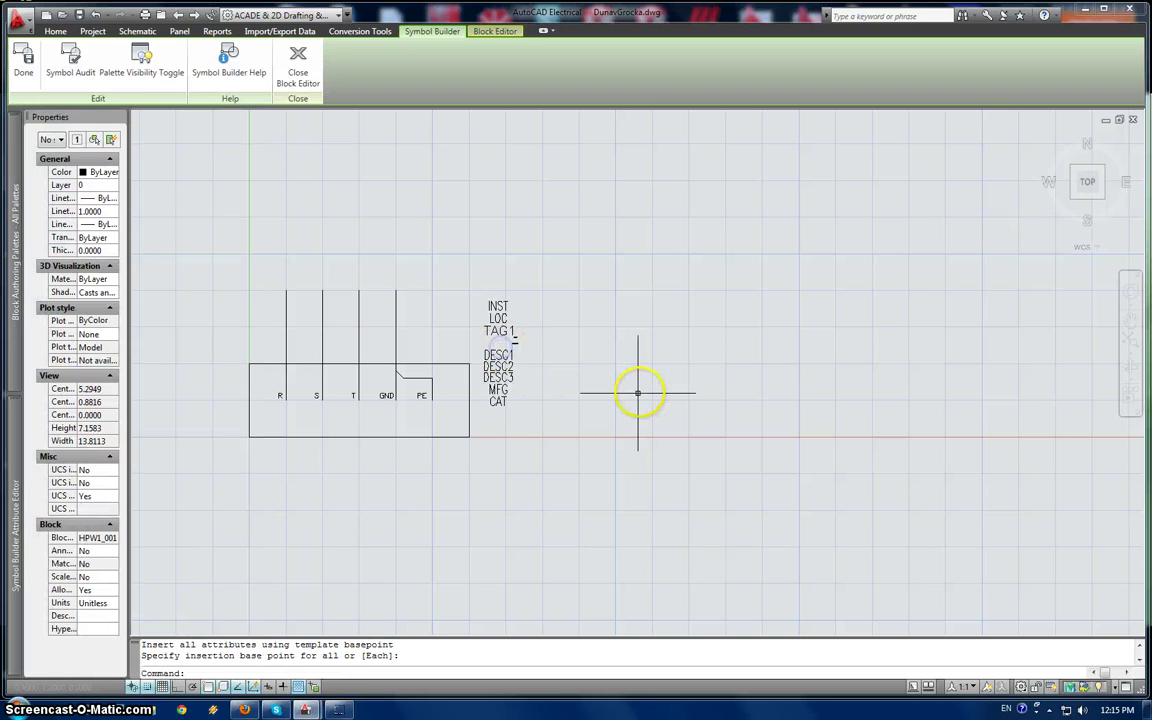
{"action": "key", "text": "Escape"}
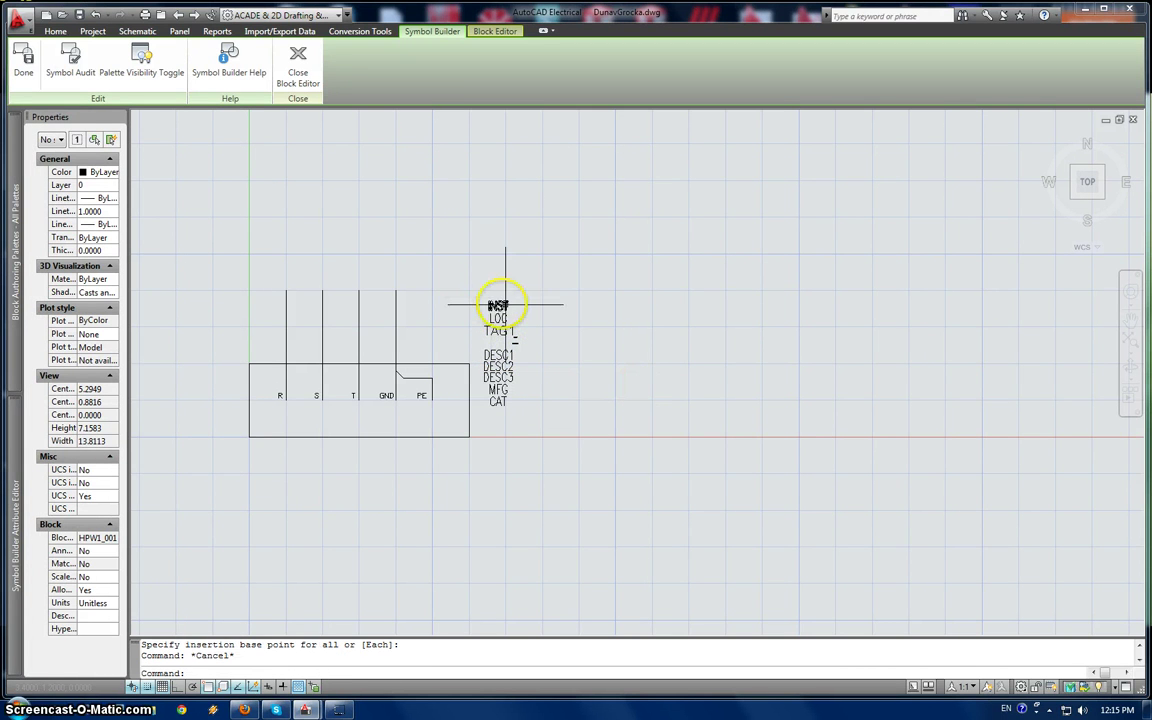
- Grip-move the TAG1 attribute above the terminal lines
{"action": "left_click", "coordinate": [498, 331]}
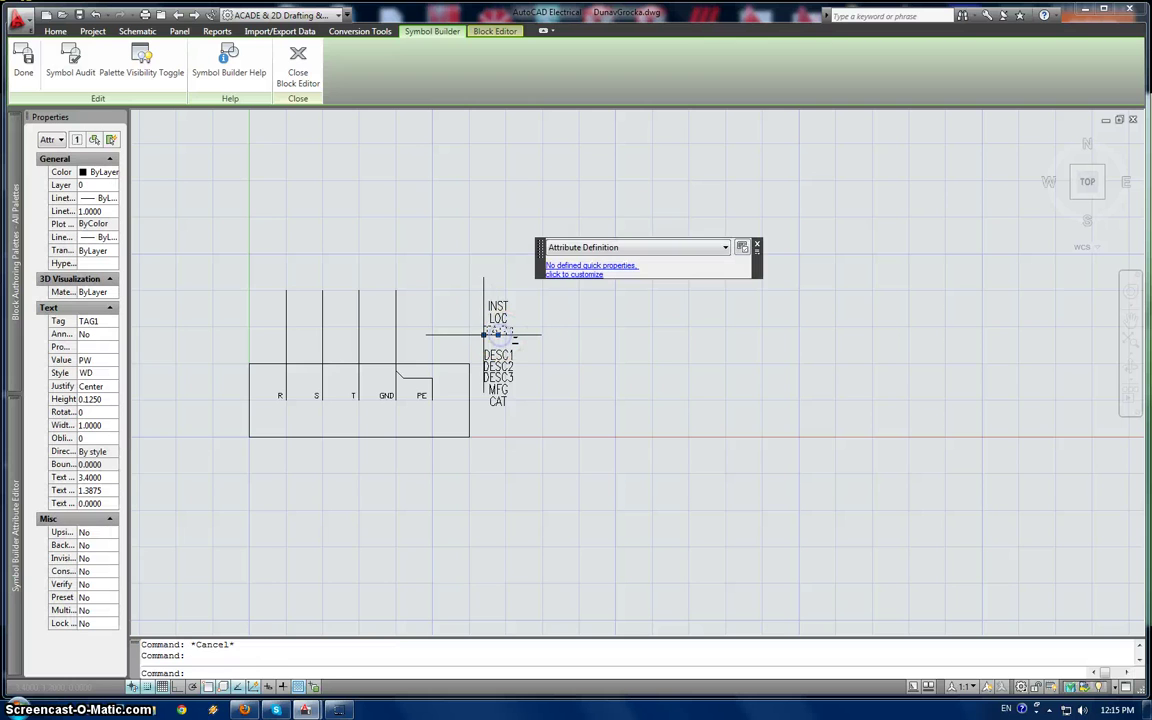
{"action": "left_click", "coordinate": [484, 334]}
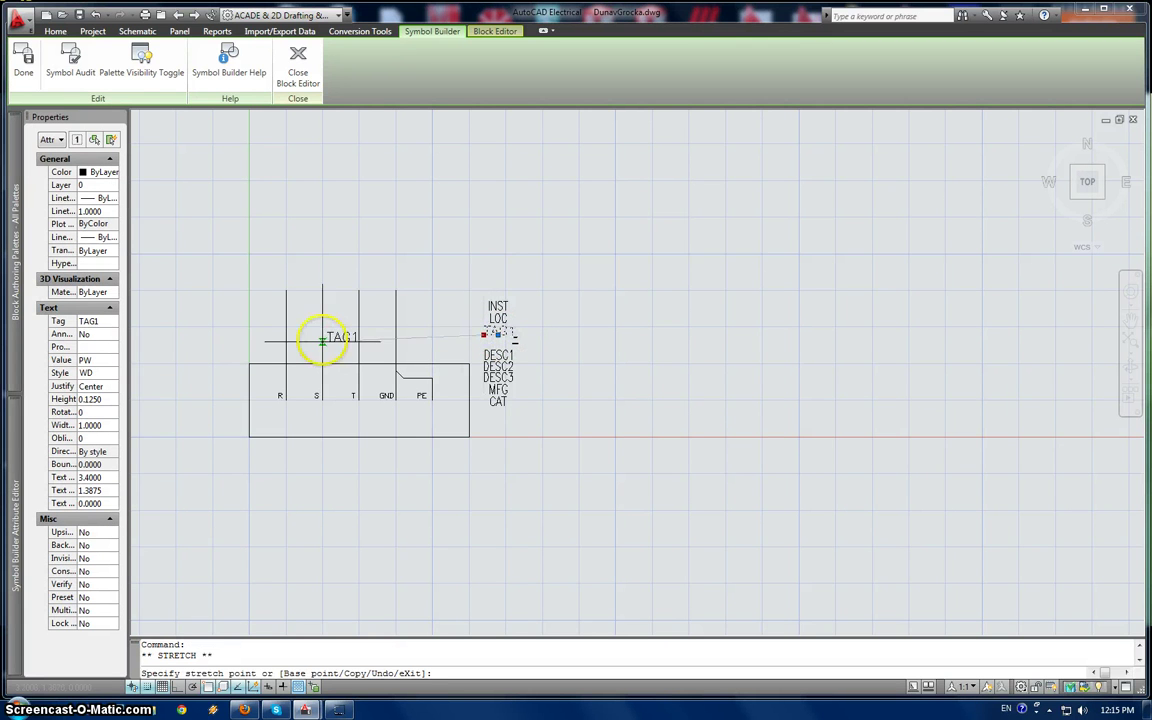
{"action": "left_click", "coordinate": [337, 267]}
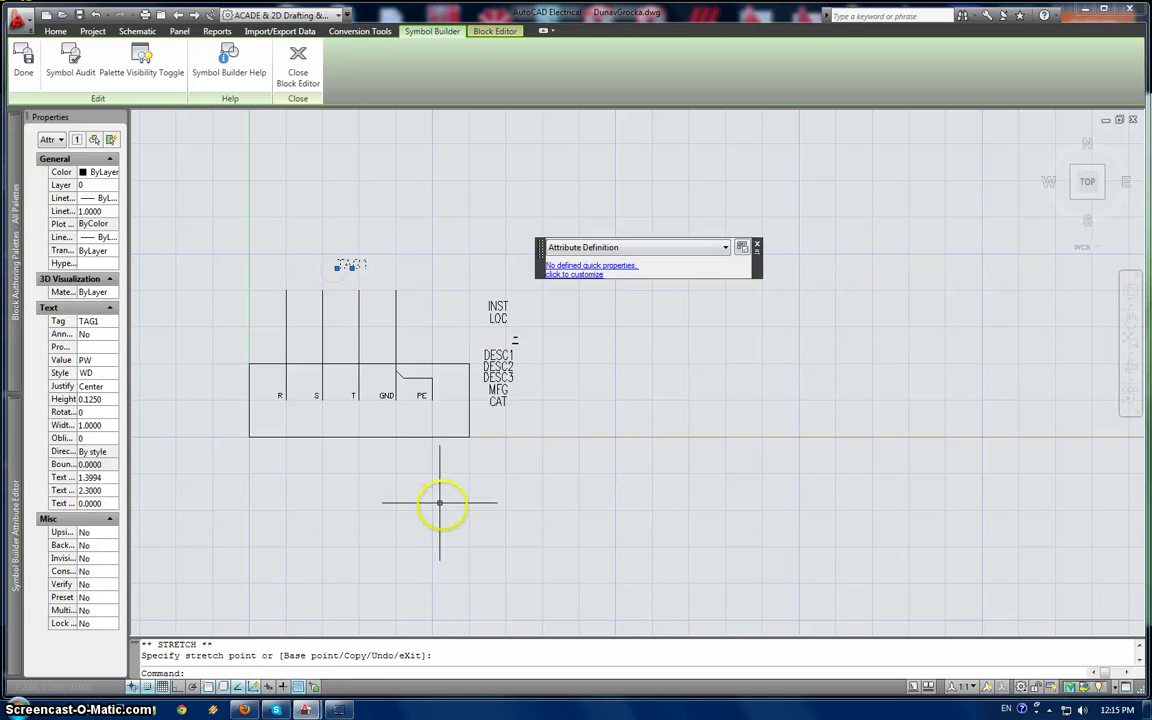
{"action": "key", "text": "Escape"}
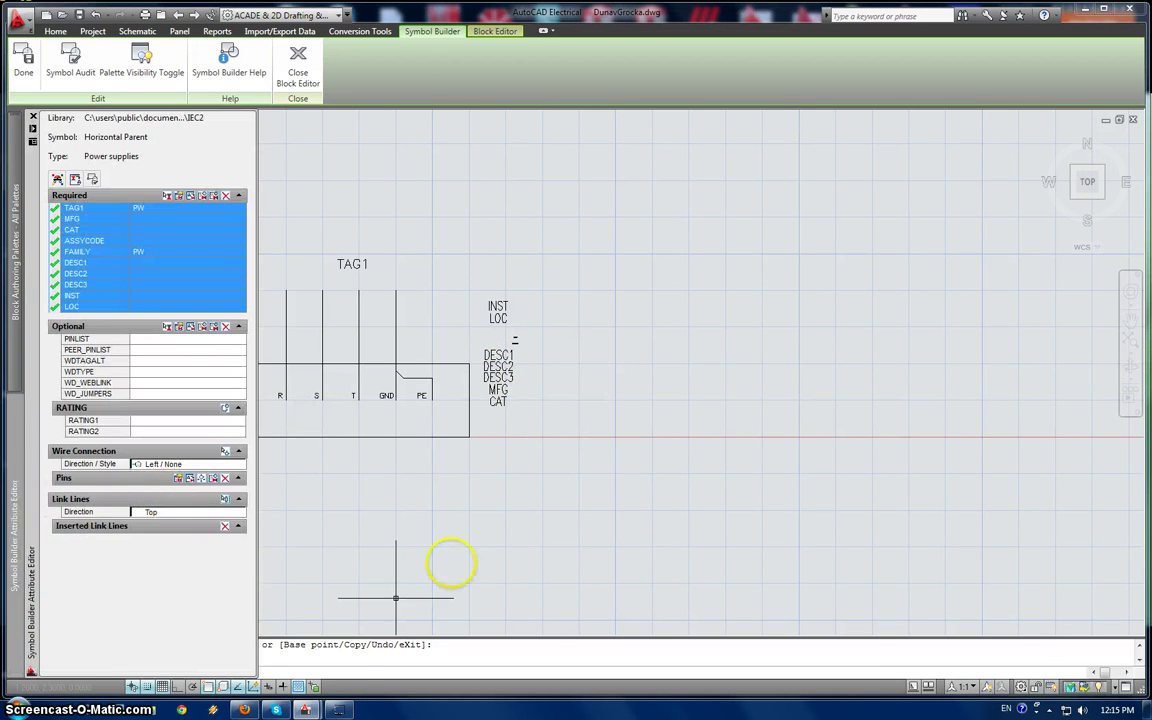
{"action": "key", "text": "Escape"}
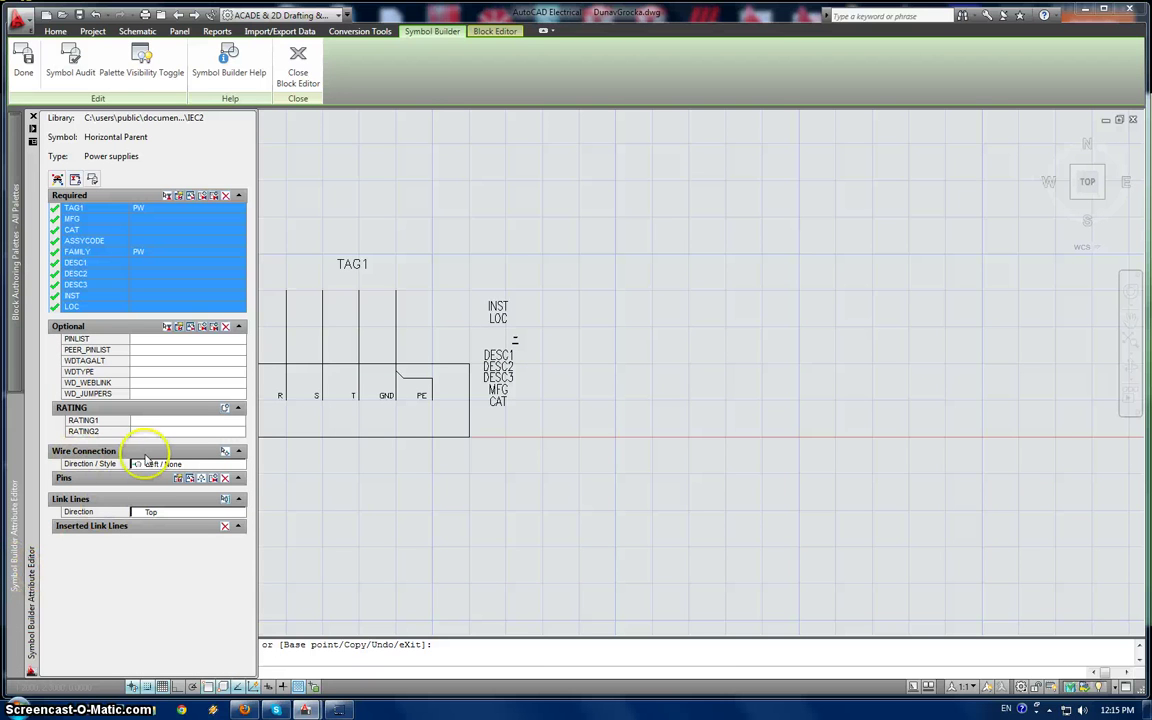
{"action": "left_click", "coordinate": [205, 467]}
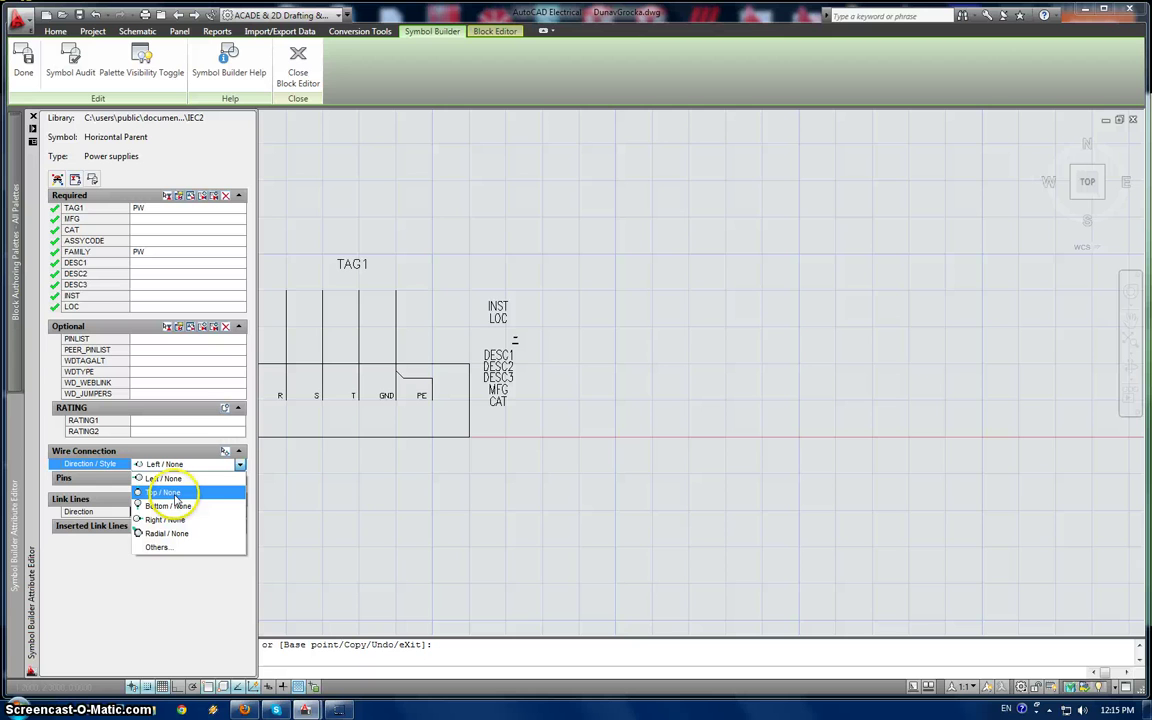
- Add top-direction wire connection points on the R, S, T and GND leads
{"action": "left_click", "coordinate": [175, 494]}
{"action": "left_click", "coordinate": [223, 453]}
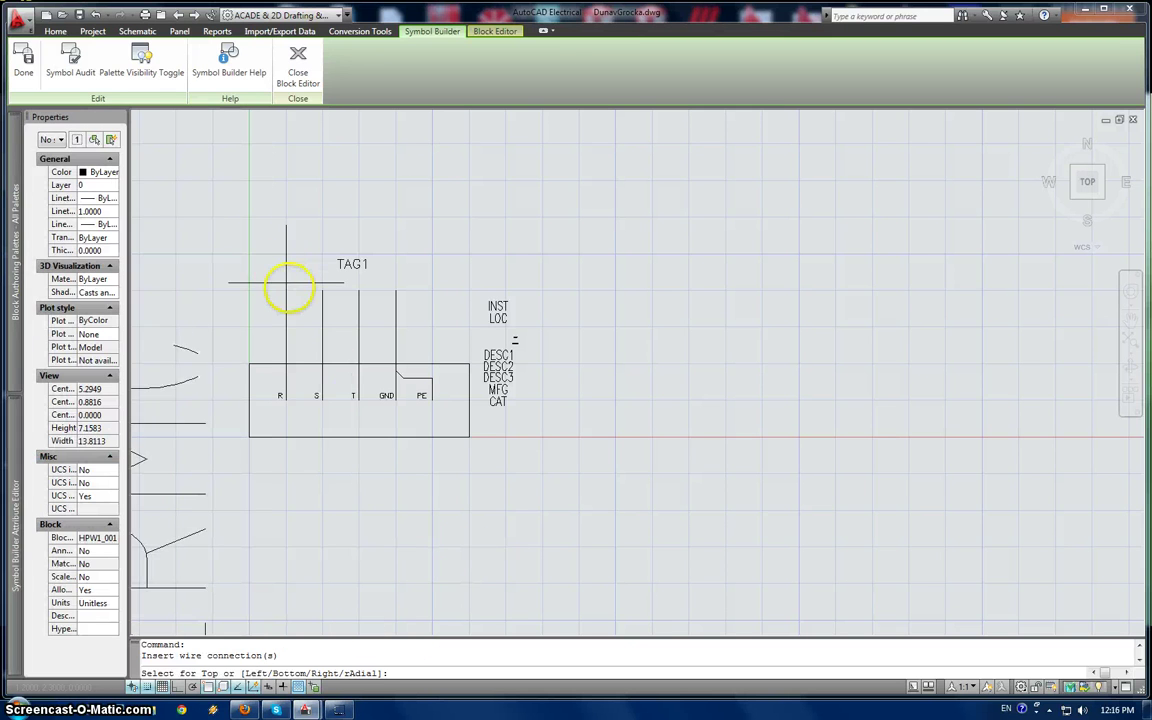
{"action": "left_click", "coordinate": [286, 289]}
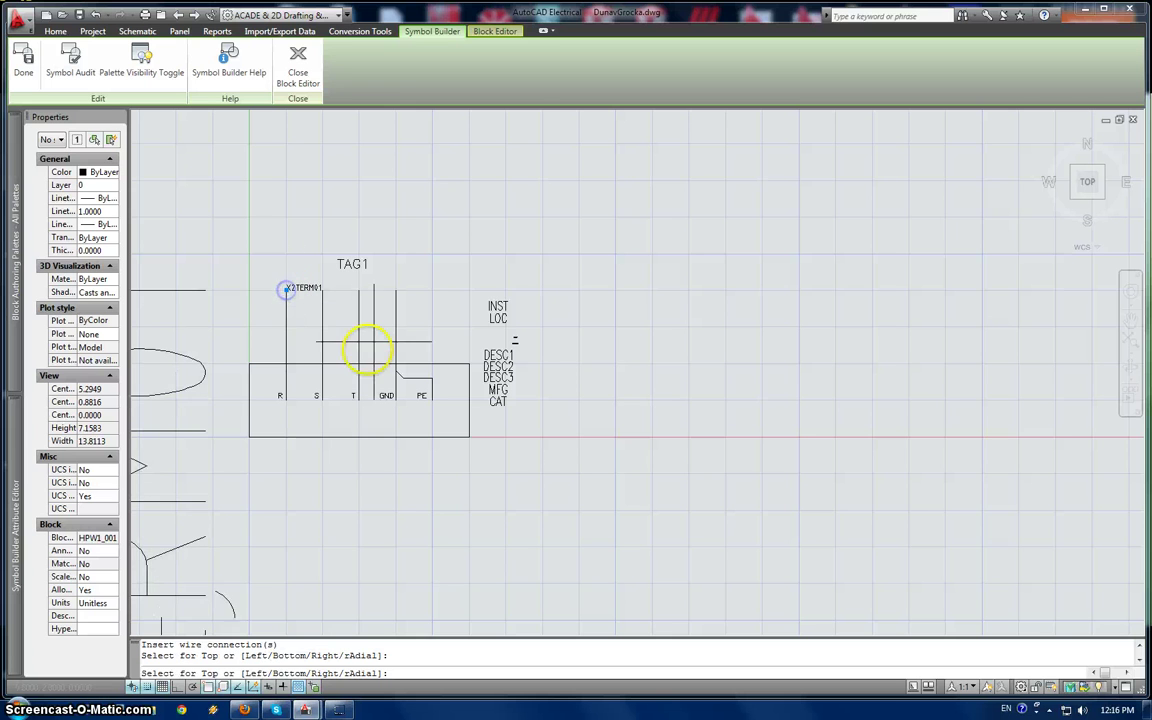
{"action": "left_click", "coordinate": [323, 292]}
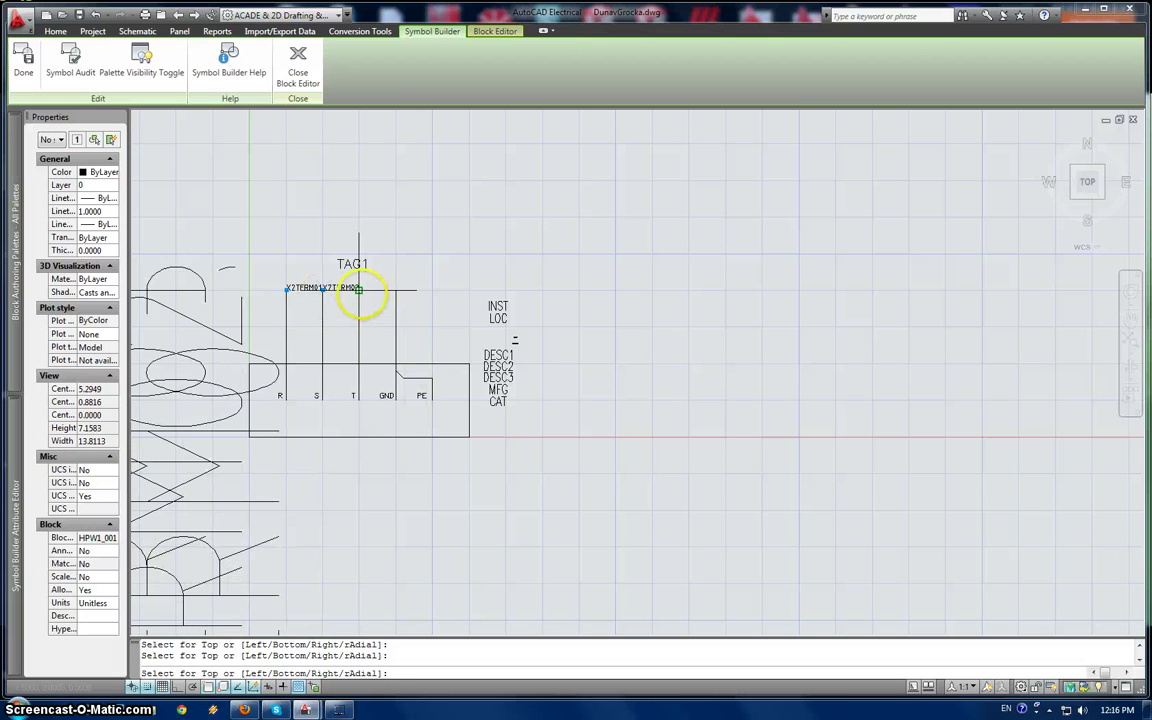
{"action": "left_click", "coordinate": [359, 289]}
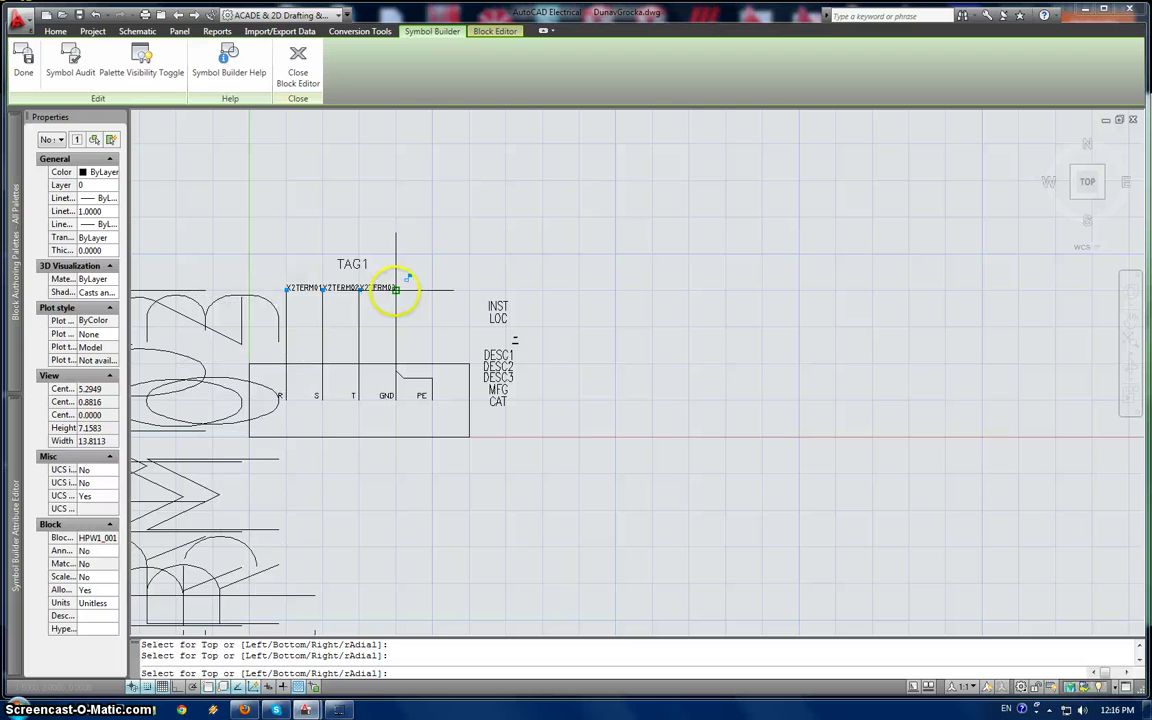
{"action": "left_click", "coordinate": [397, 289]}
{"action": "key", "text": "Escape"}
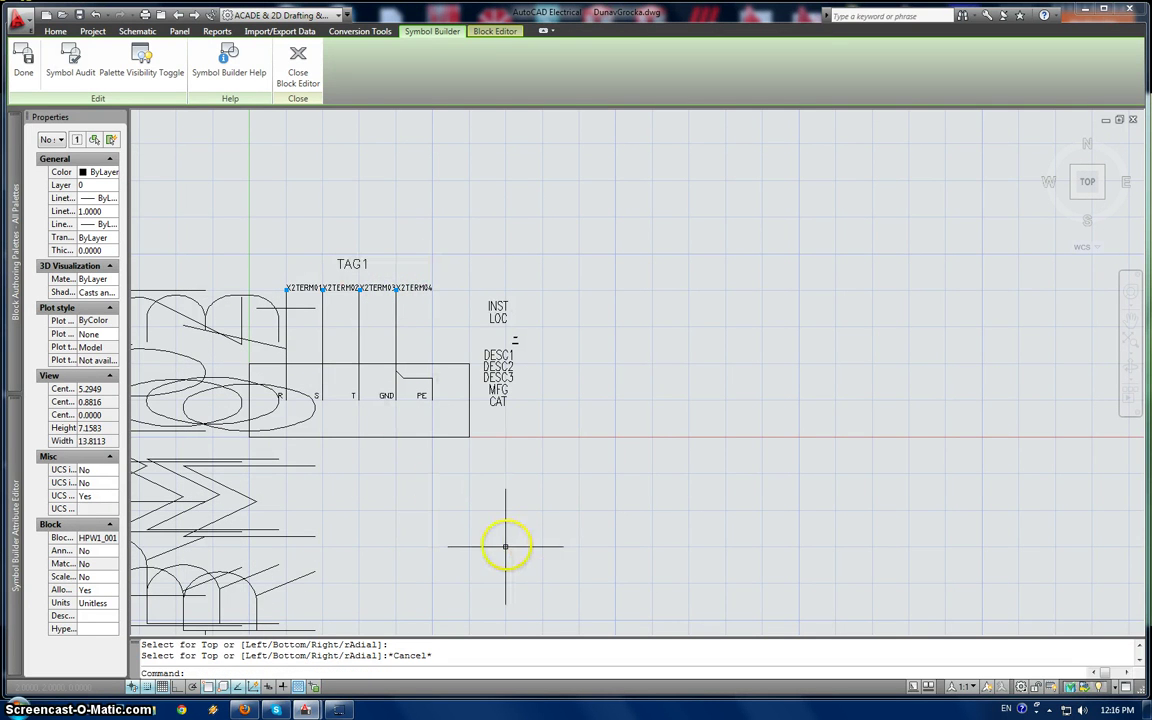
- Window-select and delete the four oversized stray attribute texts
{"action": "mouse_move", "coordinate": [458, 543]}
{"action": "middle_mouse_down"}
{"action": "mouse_move", "coordinate": [553, 452]}
{"action": "mouse_move", "coordinate": [704, 398]}
{"action": "middle_mouse_up"}
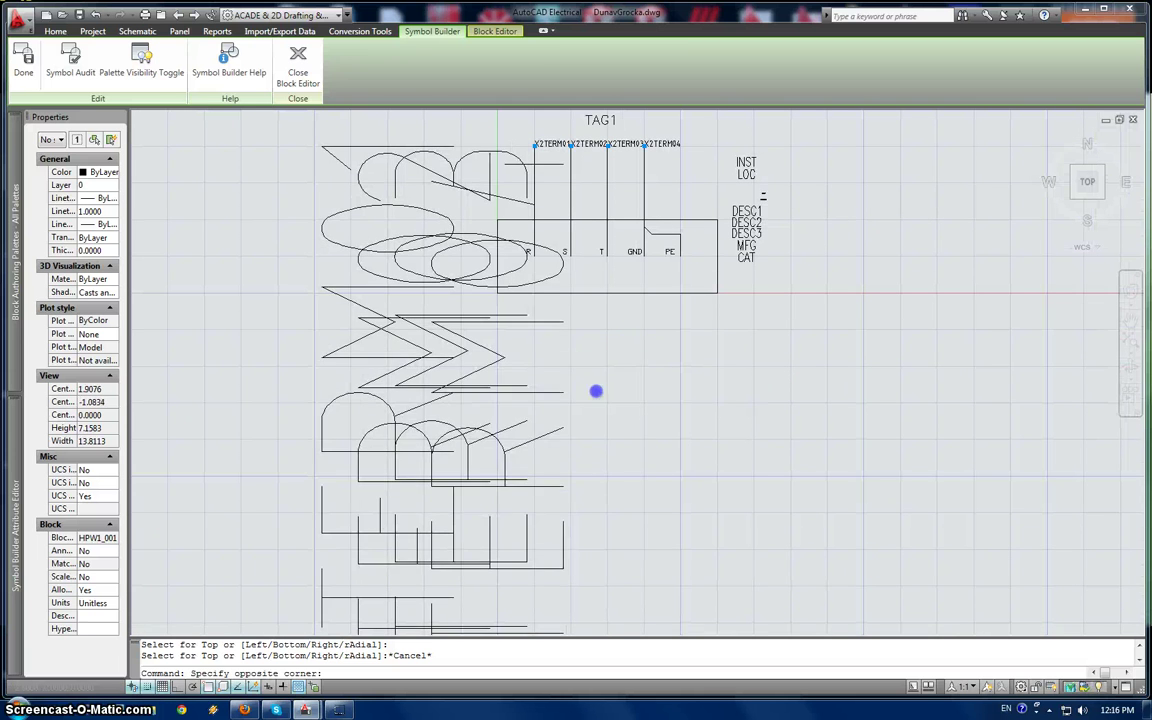
{"action": "left_click", "coordinate": [652, 360]}
{"action": "left_click", "coordinate": [260, 567]}
{"action": "key", "text": "Delete"}
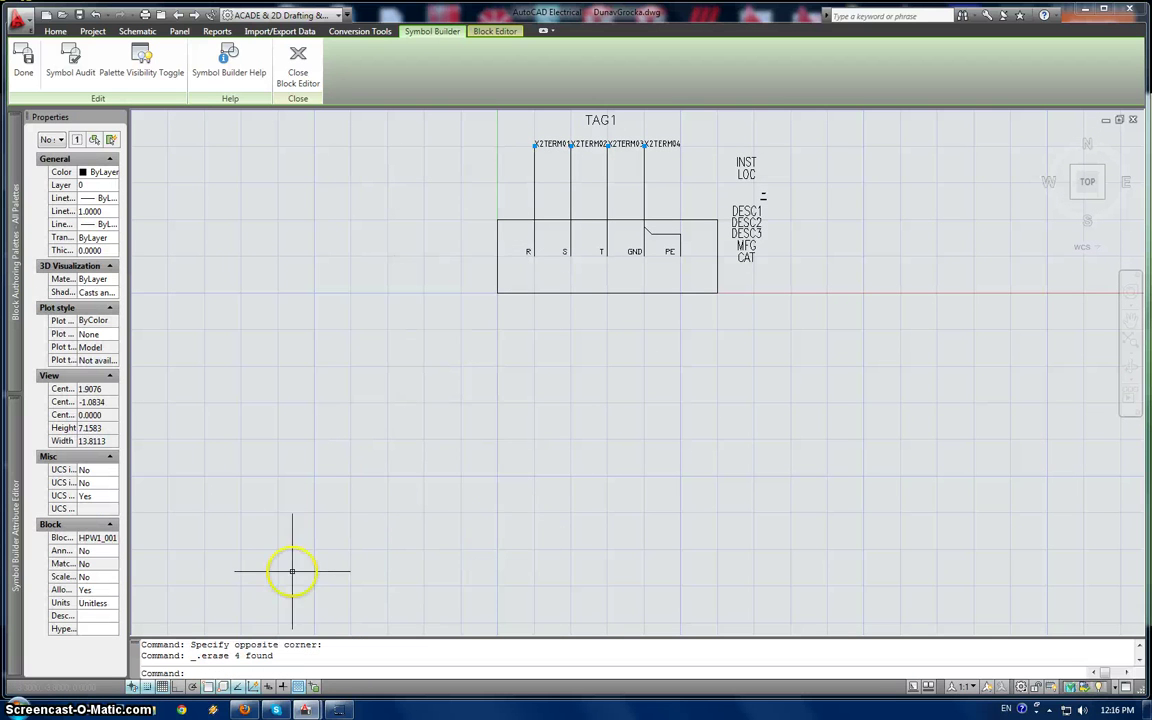
{"action": "mouse_move", "coordinate": [635, 481]}
{"action": "middle_mouse_down"}
{"action": "mouse_move", "coordinate": [467, 556]}
{"action": "mouse_move", "coordinate": [589, 543]}
{"action": "mouse_move", "coordinate": [568, 514]}
{"action": "middle_mouse_up"}
{"action": "scroll", "coordinate": [450, 560], "scroll_direction": "up", "scroll_amount": 3}
{"action": "scroll", "coordinate": [455, 555], "scroll_direction": "down", "scroll_amount": 4}
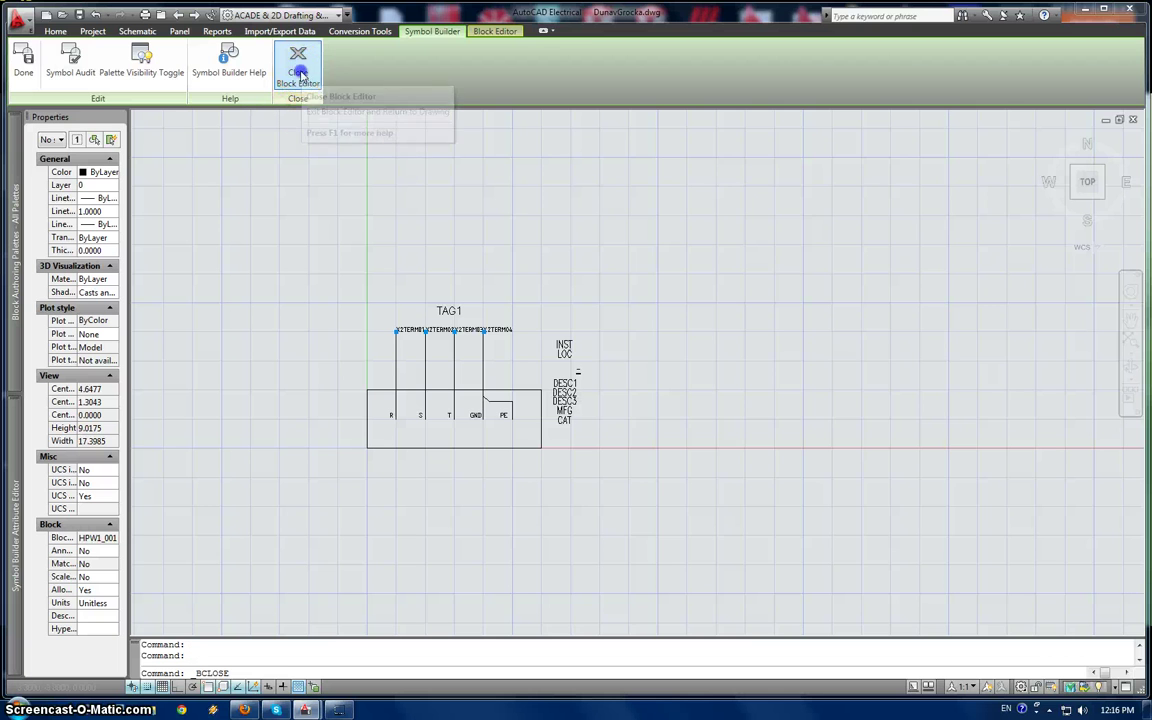
- Close the block editor and set the symbol's save folder to E:\AutoCadESymb
{"action": "left_click", "coordinate": [300, 75]}
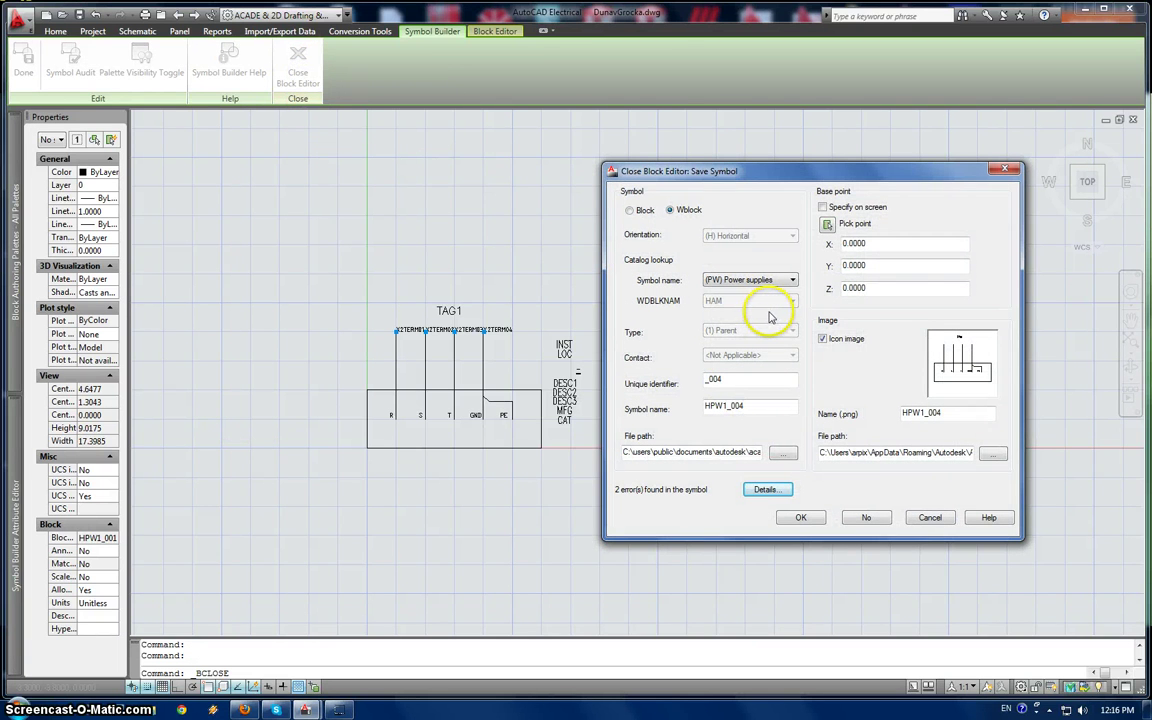
{"action": "left_click_drag", "start_coordinate": [830, 170], "coordinate": [867, 135]}
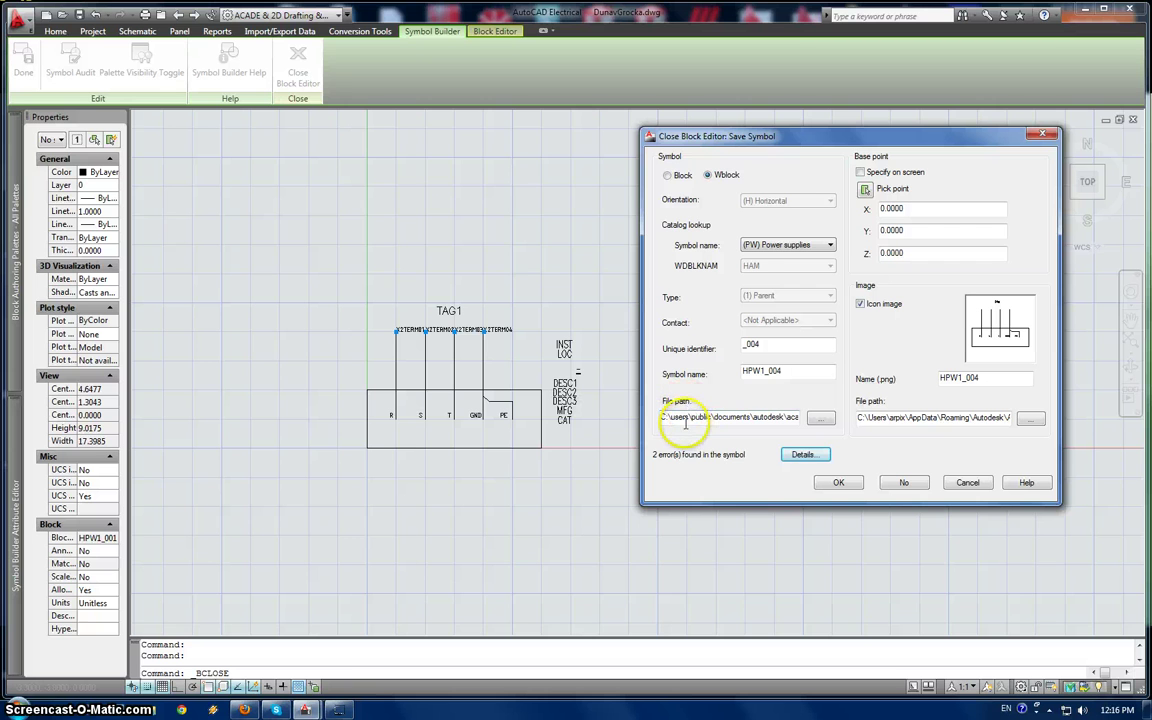
{"action": "left_click", "coordinate": [829, 422]}
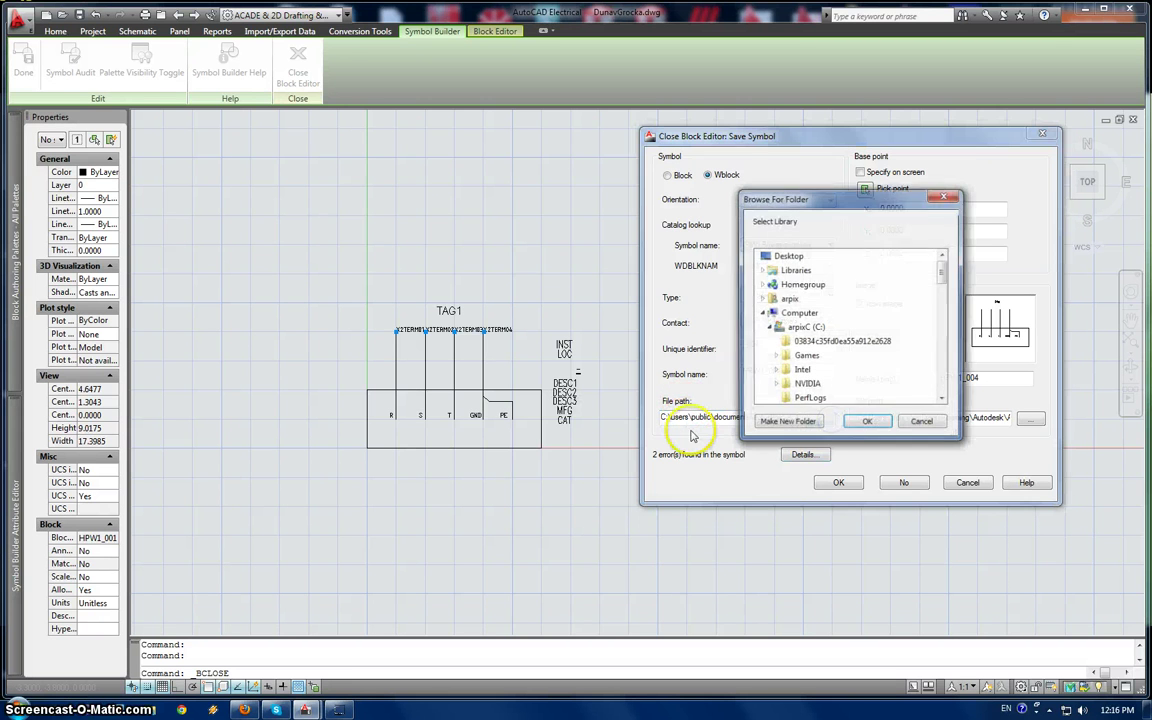
{"action": "left_click_drag", "start_coordinate": [945, 273], "coordinate": [945, 345]}
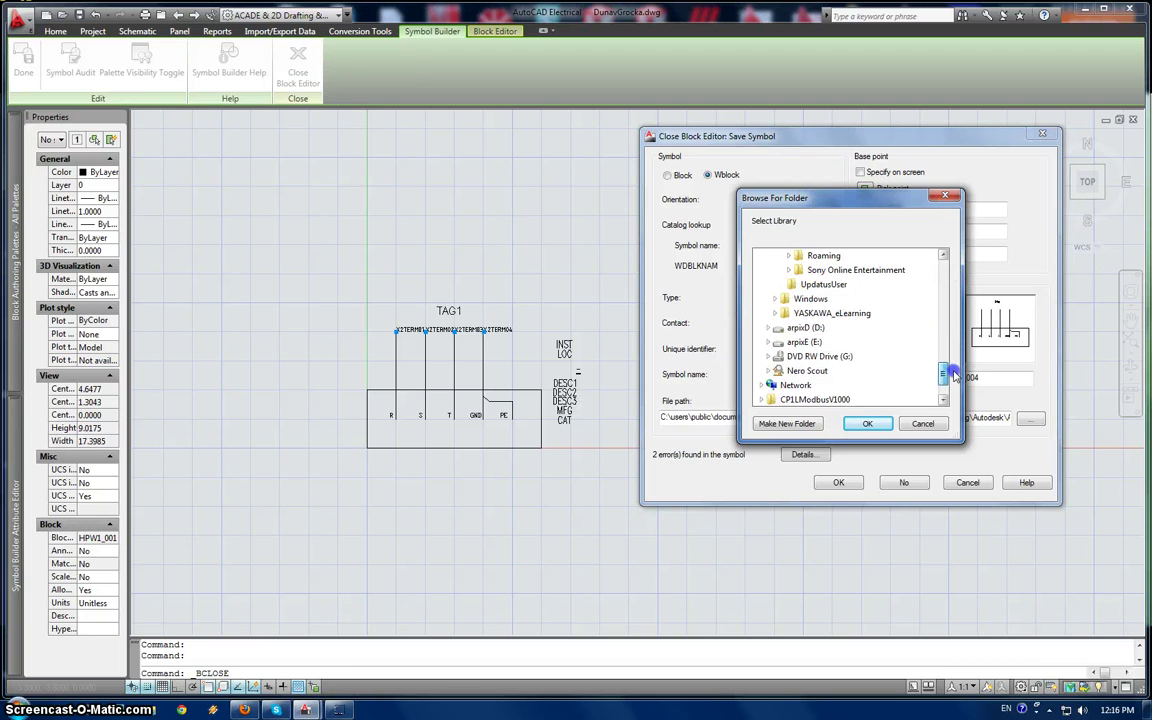
{"action": "left_click_drag", "start_coordinate": [955, 345], "coordinate": [955, 377]}
{"action": "left_click", "coordinate": [805, 342]}
{"action": "scroll", "coordinate": [805, 350], "scroll_direction": "up", "scroll_amount": 1}
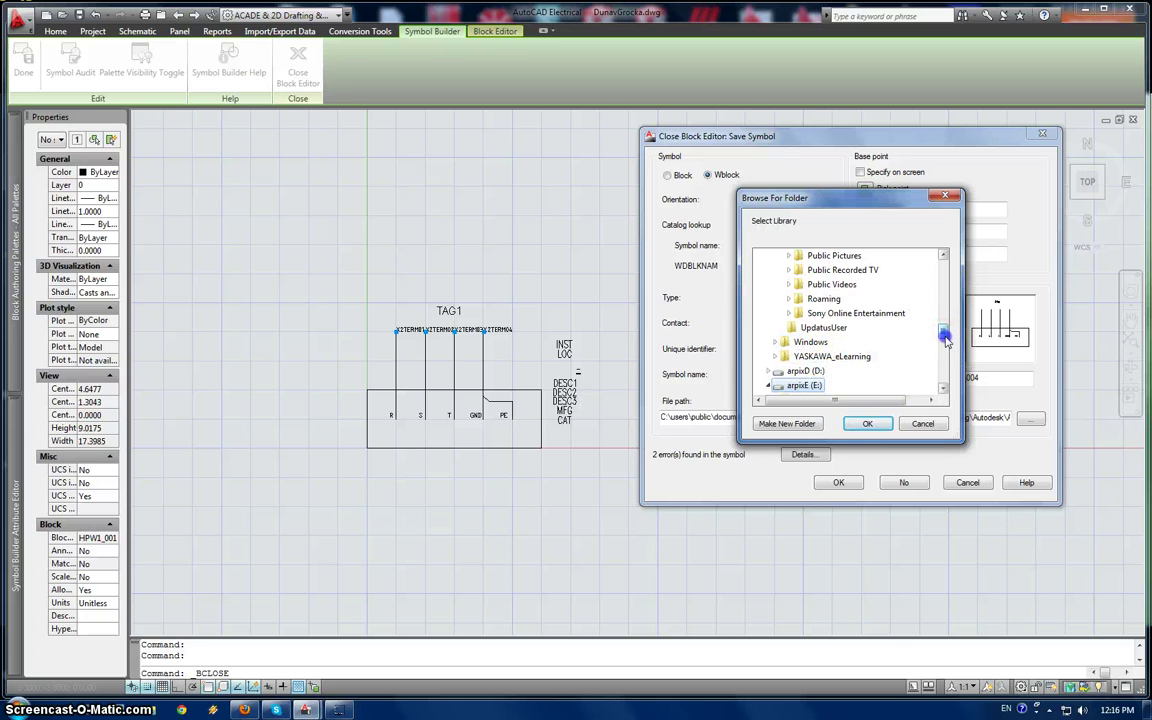
{"action": "left_click_drag", "start_coordinate": [945, 340], "coordinate": [944, 352]}
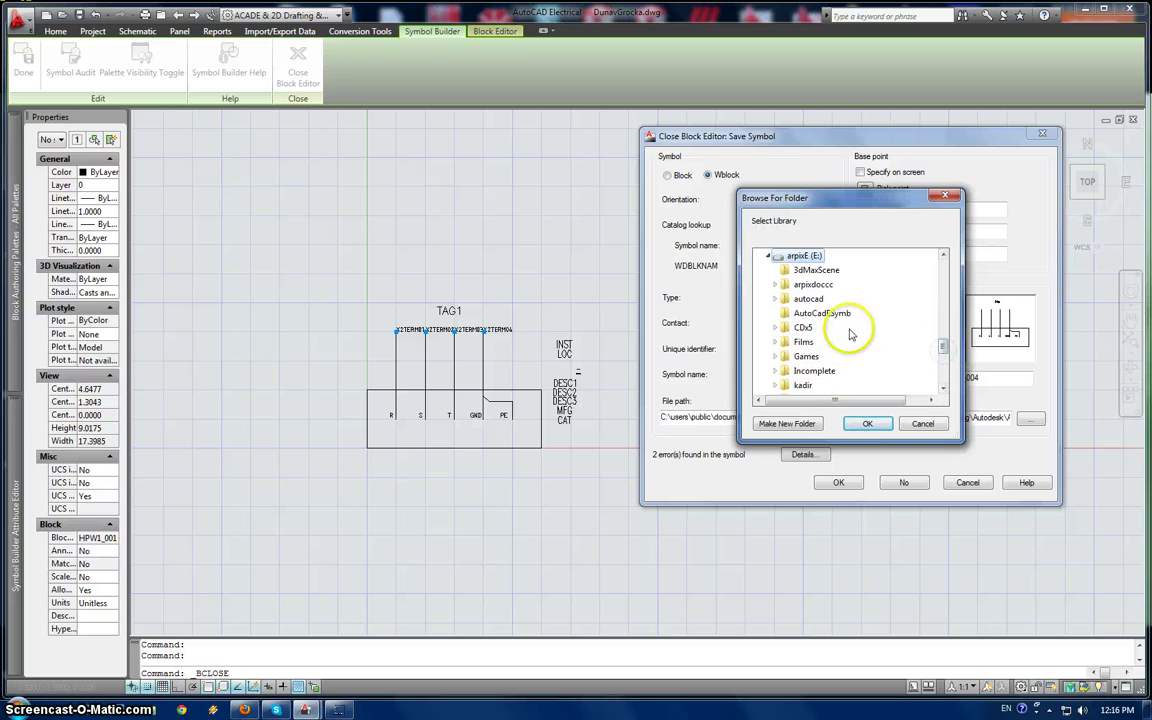
{"action": "mouse_move", "coordinate": [808, 318]}
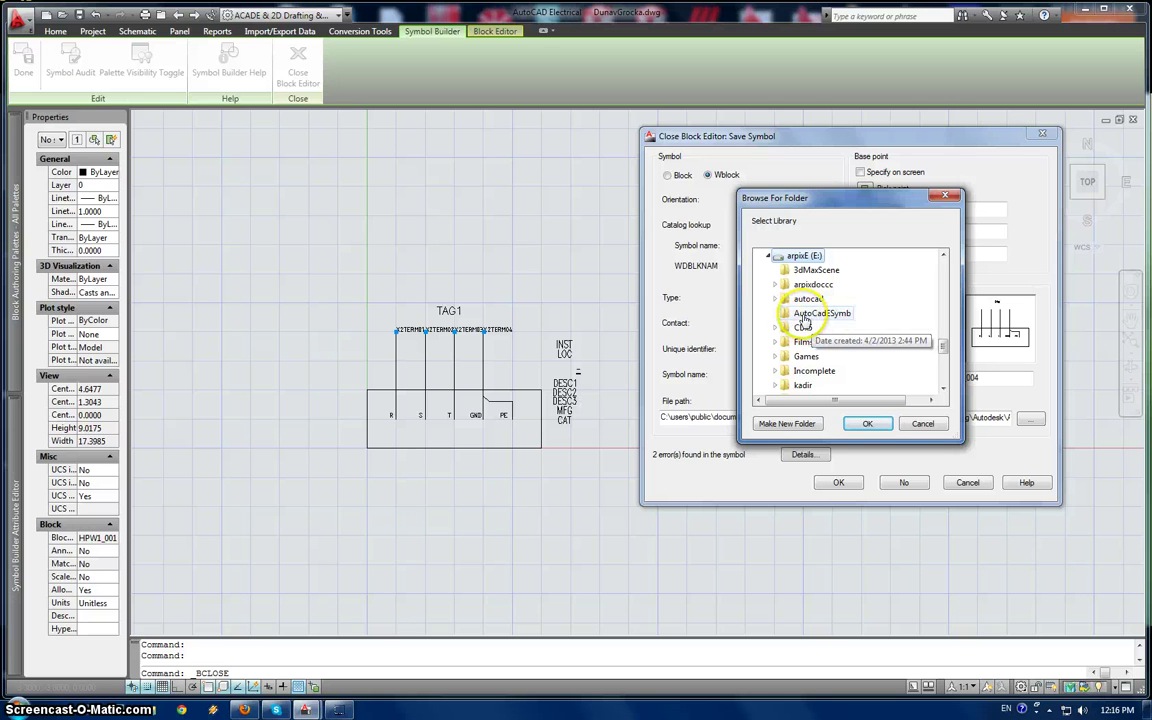
{"action": "left_click", "coordinate": [812, 316]}
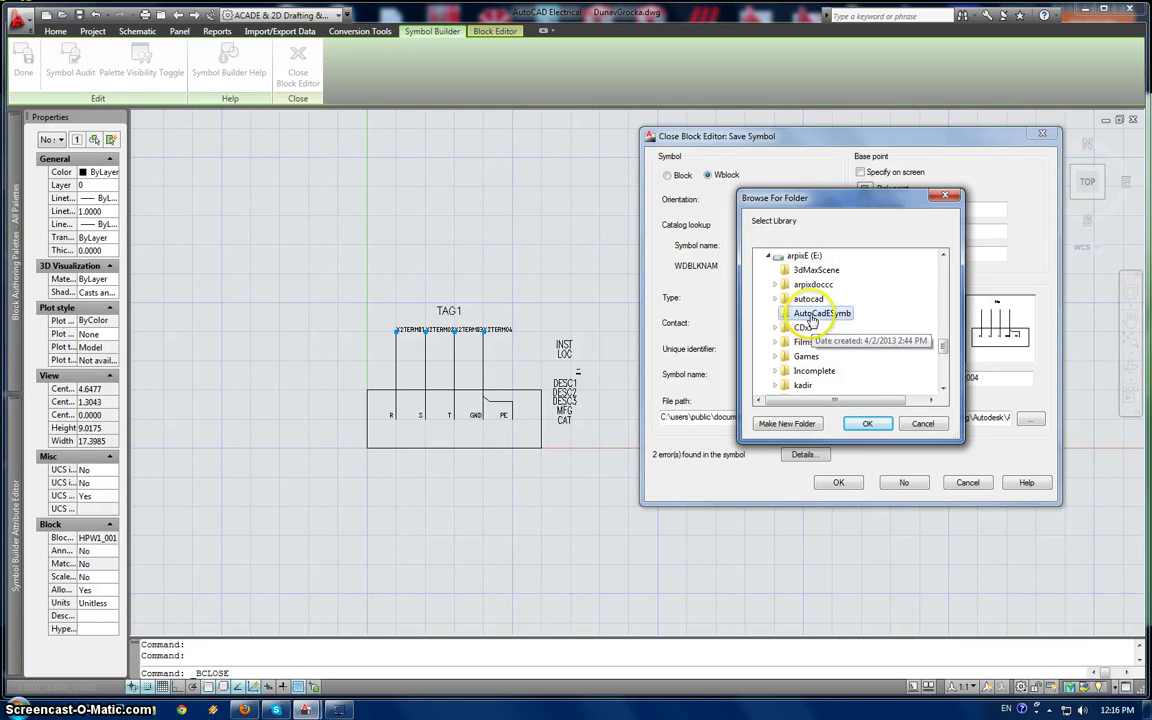
{"action": "left_click", "coordinate": [867, 425]}
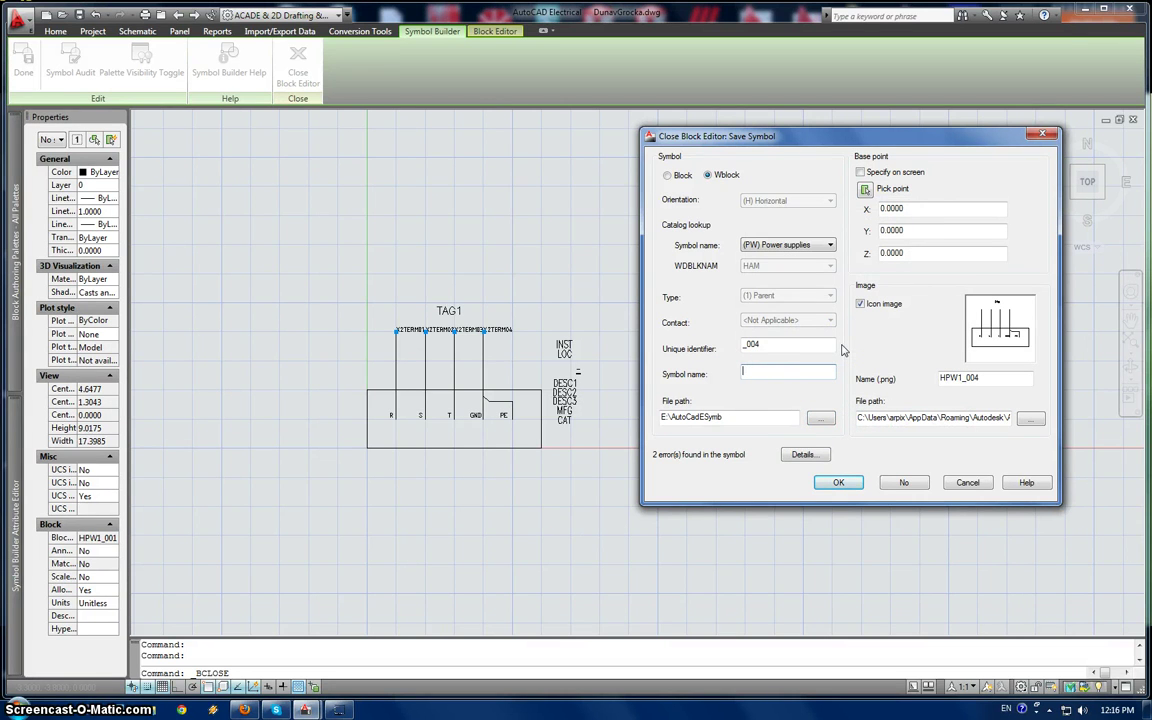
- Enter PowerSupply3Ph as both the symbol name and PNG icon name, then save
{"action": "left_click", "coordinate": [744, 375]}
{"action": "left_click", "coordinate": [1001, 379]}
{"action": "key", "text": "BackSpace"}
{"action": "key", "text": "BackSpace"}
{"action": "key", "text": "BackSpace"}
{"action": "key", "text": "BackSpace"}
{"action": "type", "text": "PowerSupply3Ph"}
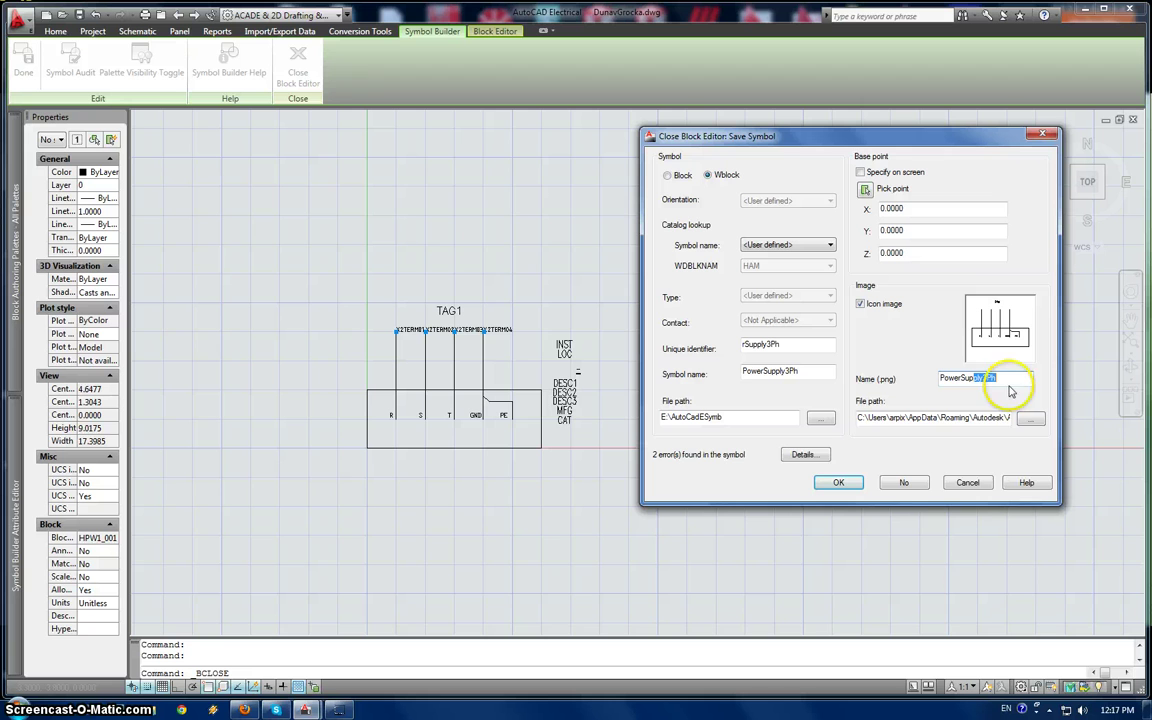
{"action": "left_click", "coordinate": [980, 418]}
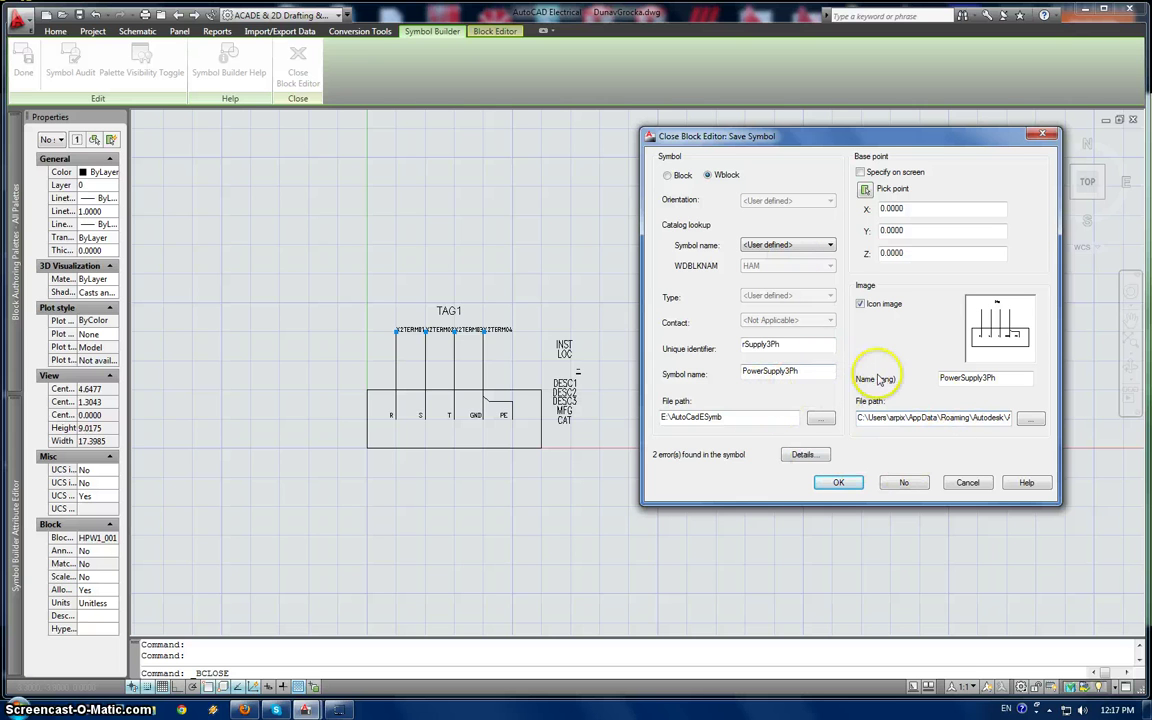
{"action": "left_click", "coordinate": [839, 485]}
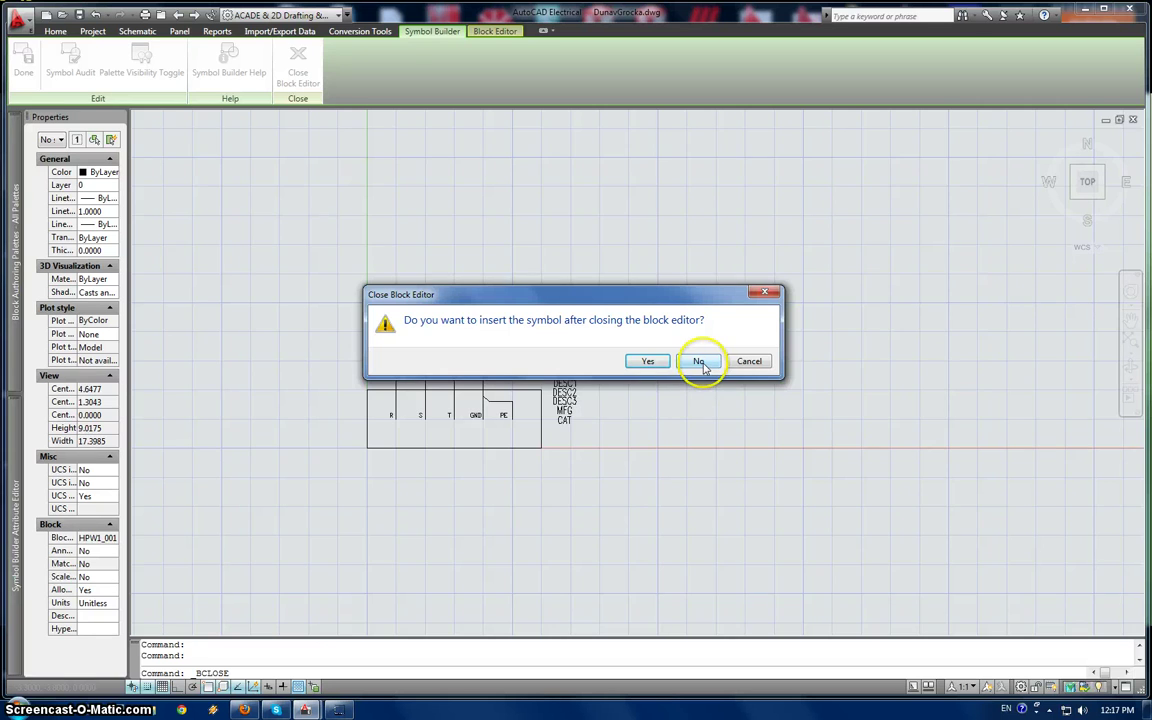
- Decline inserting the symbol and frame the whole DunavGrocka drawing sheet
{"action": "left_click", "coordinate": [703, 366]}
{"action": "scroll", "coordinate": [663, 470], "scroll_direction": "down", "scroll_amount": 5}
{"action": "scroll", "coordinate": [749, 477], "scroll_direction": "down", "scroll_amount": 2}
{"action": "middle_click_drag", "start_coordinate": [749, 477], "coordinate": [625, 470]}
{"action": "scroll", "coordinate": [620, 472], "scroll_direction": "up", "scroll_amount": 2}
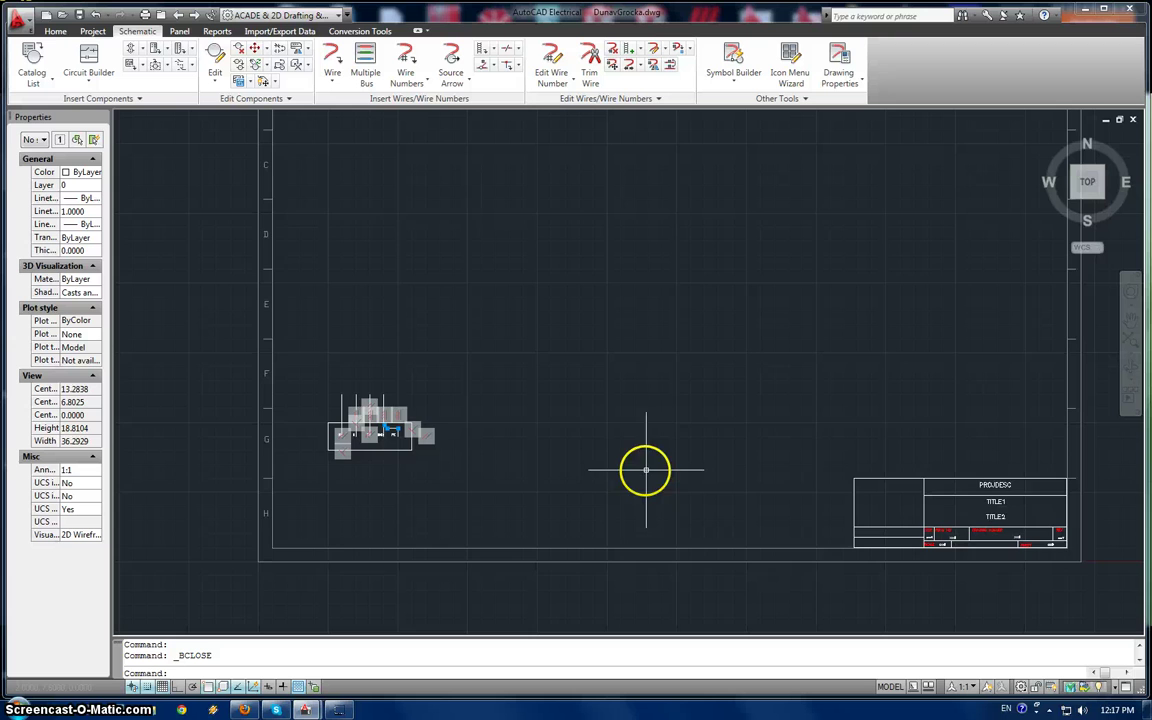
{"action": "middle_click_drag", "start_coordinate": [653, 411], "coordinate": [725, 468]}
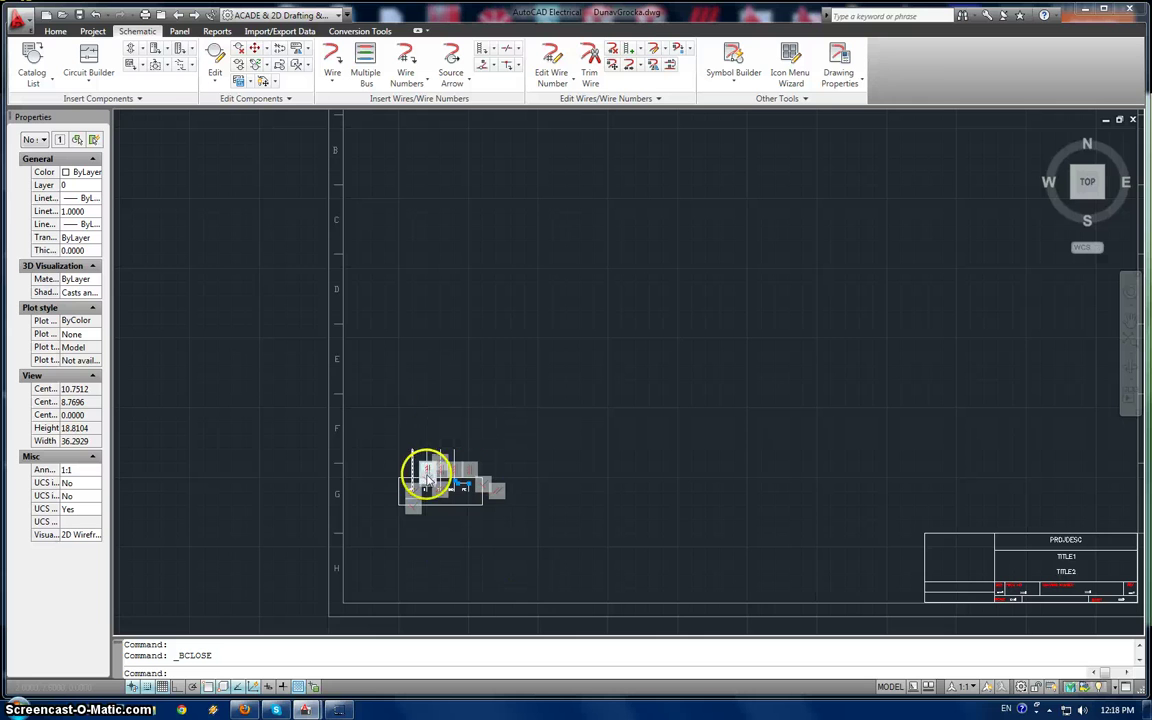
{"action": "scroll", "coordinate": [596, 496], "scroll_direction": "up", "scroll_amount": 3}
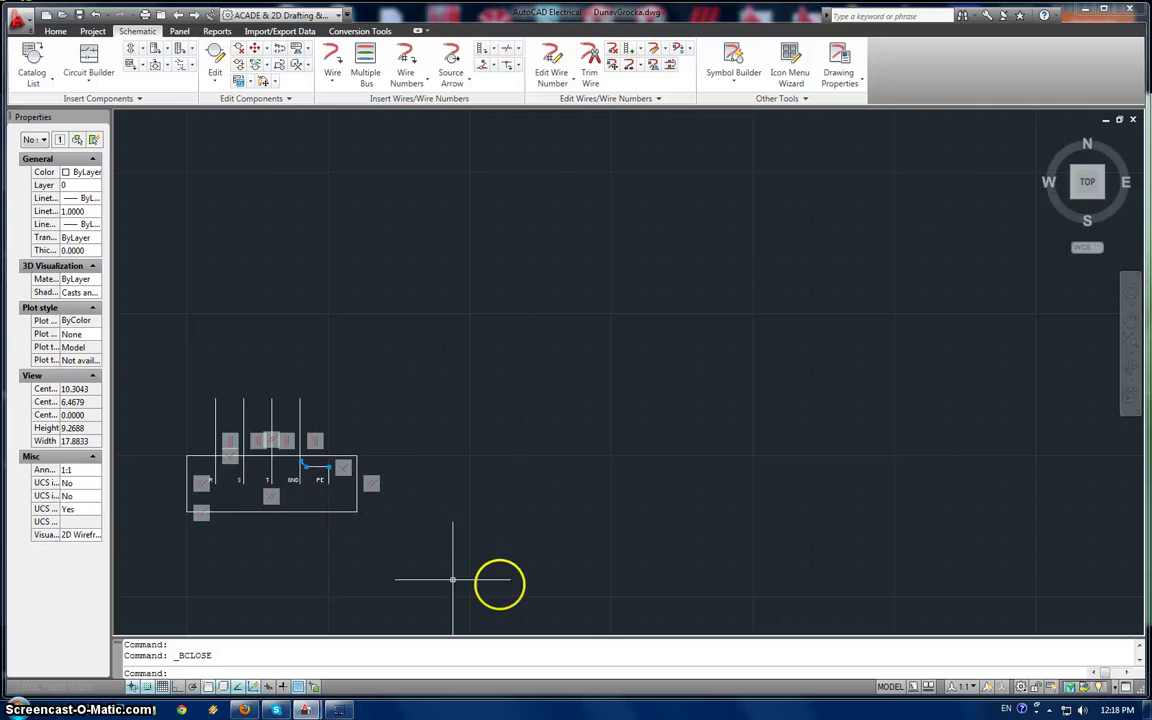
{"action": "middle_click_drag", "start_coordinate": [472, 577], "coordinate": [594, 469]}
{"action": "scroll", "coordinate": [594, 469], "scroll_direction": "down", "scroll_amount": 4}
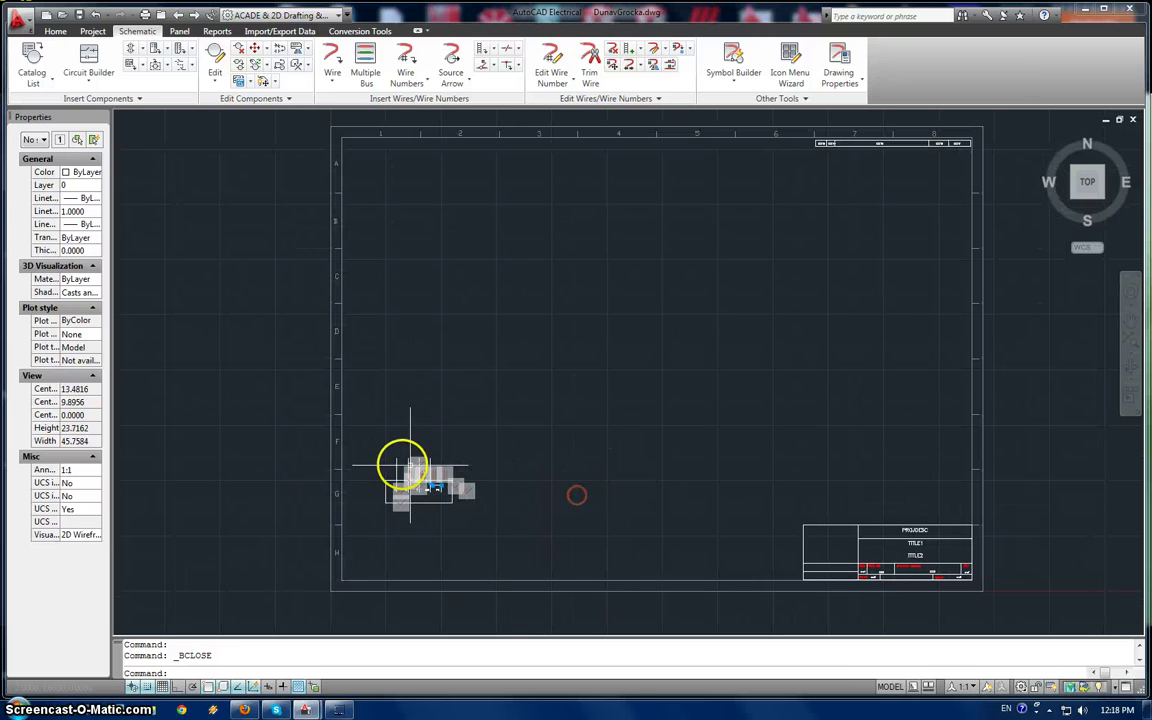
- Open the schematic component catalog list and start a new record needing a symbol file
{"action": "left_click", "coordinate": [34, 84]}
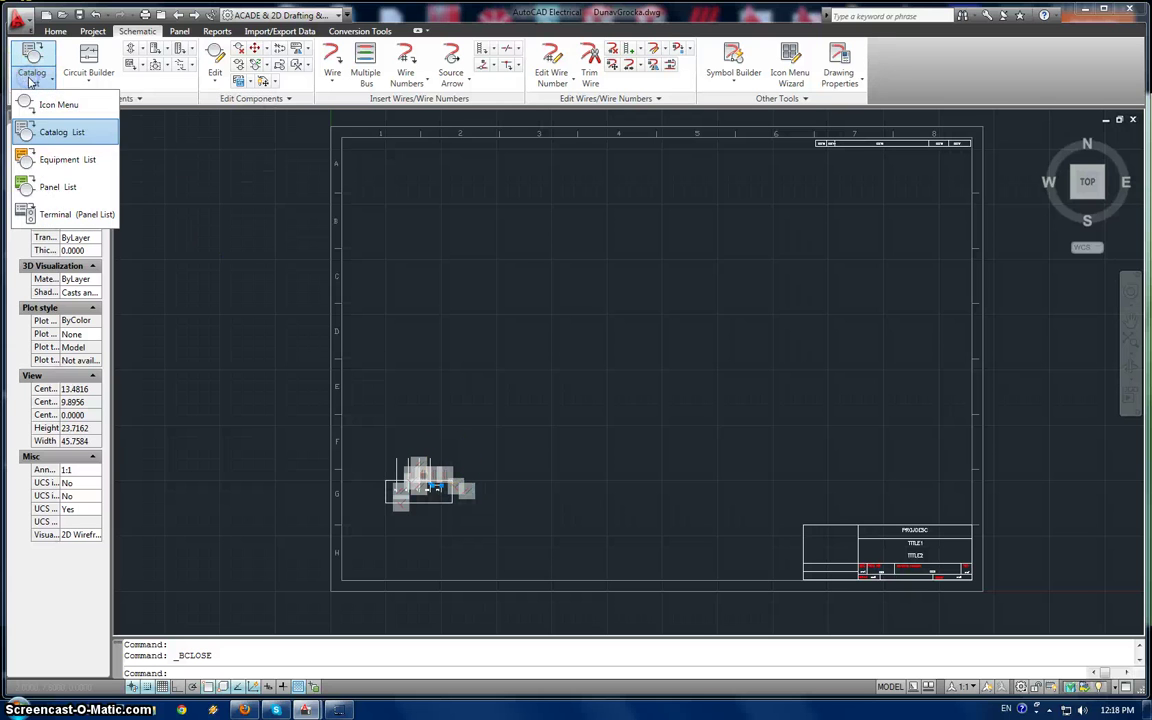
{"action": "left_click", "coordinate": [50, 133]}
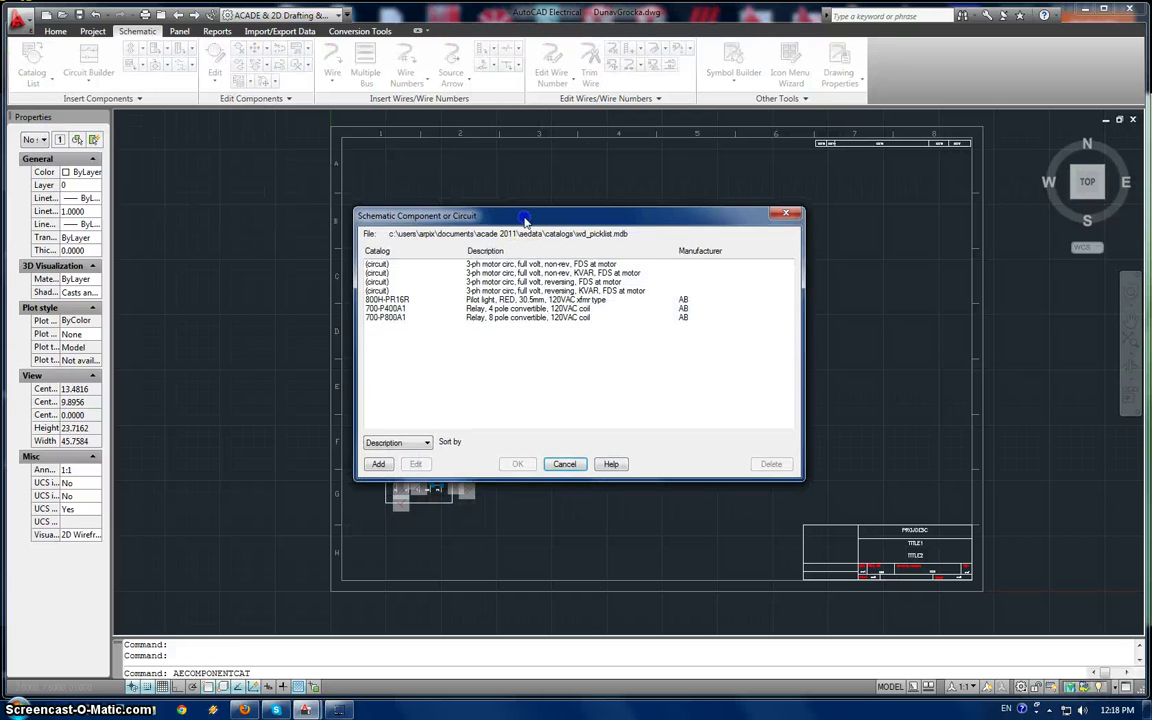
{"action": "left_click", "coordinate": [508, 210]}
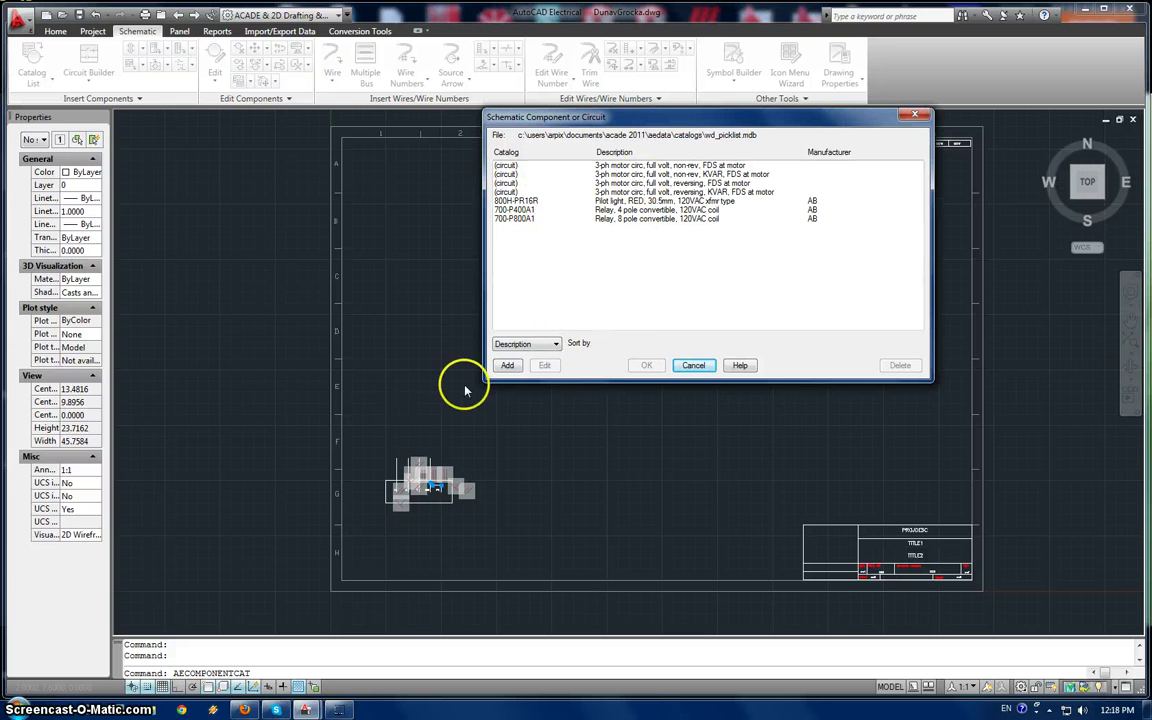
{"action": "left_click", "coordinate": [508, 366]}
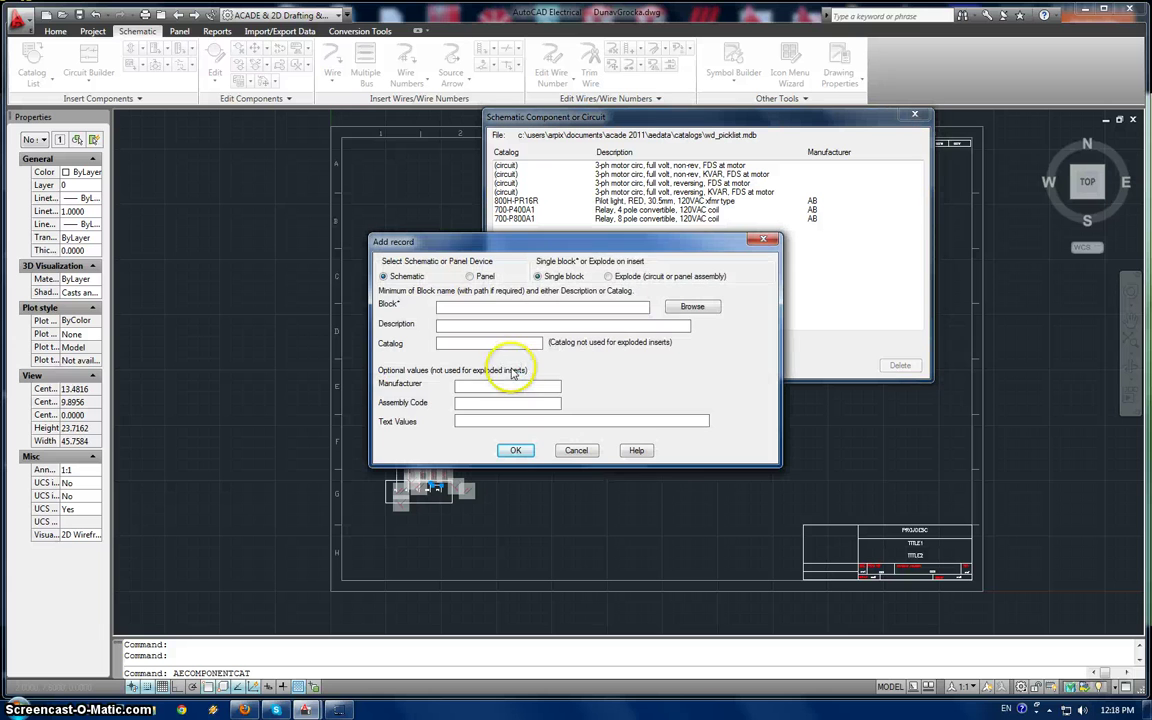
{"action": "left_click", "coordinate": [707, 314]}
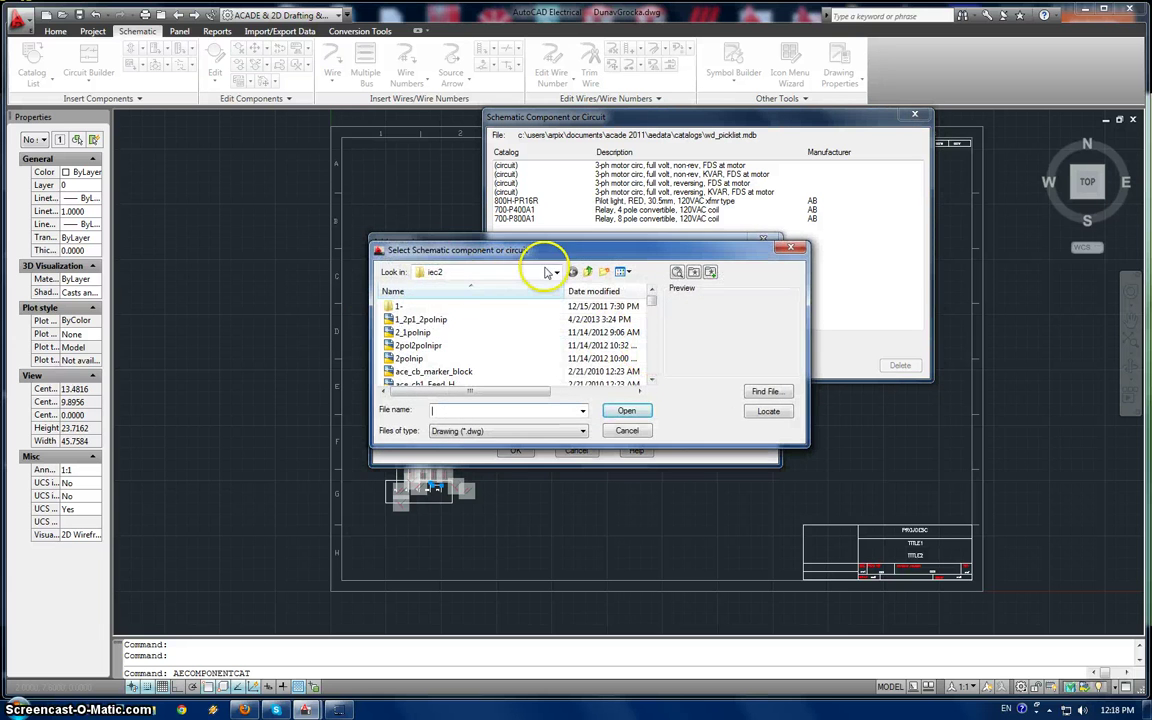
- Pick PowerSupply3Ph from E:\AutoCadESymb, with the file browser shown as a List
{"action": "left_click", "coordinate": [557, 273]}
{"action": "left_click", "coordinate": [456, 462]}
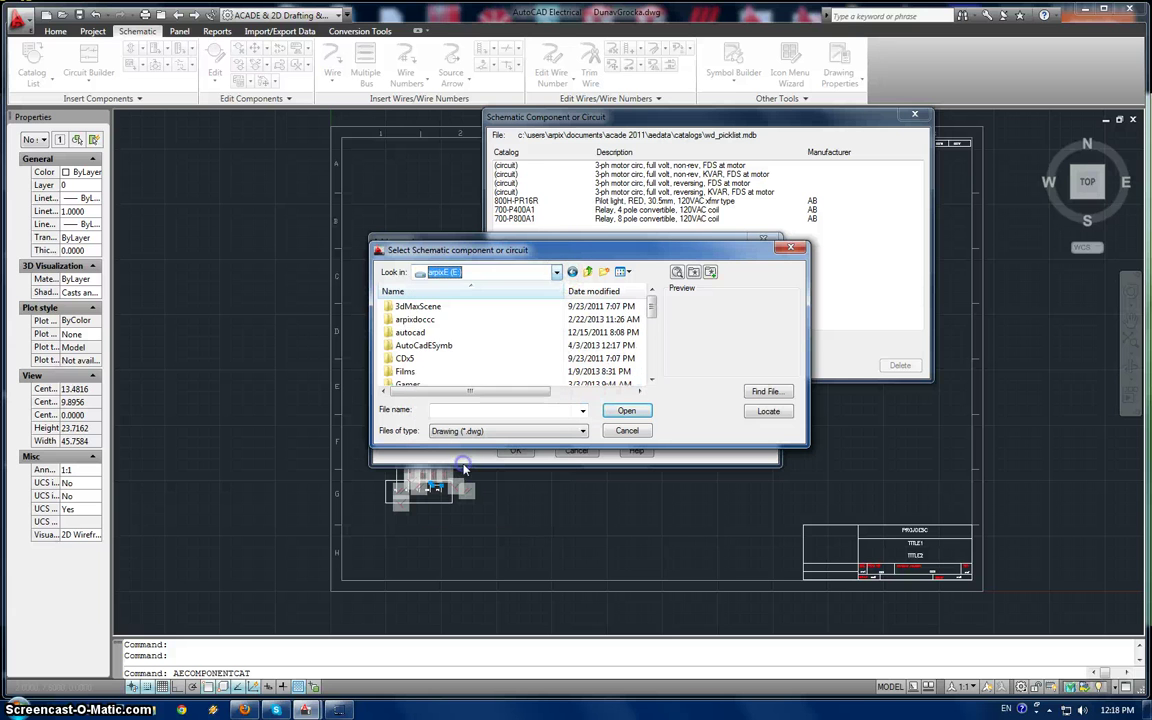
{"action": "left_click", "coordinate": [436, 348]}
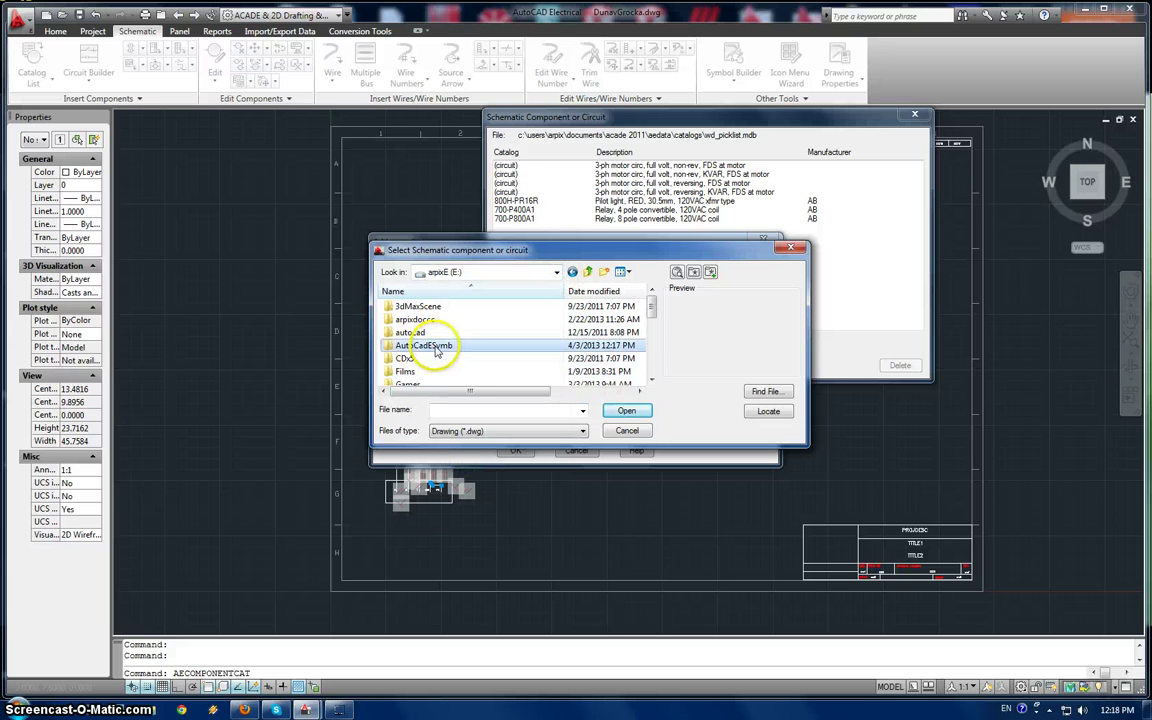
{"action": "double_click", "coordinate": [436, 347]}
{"action": "left_click", "coordinate": [392, 311]}
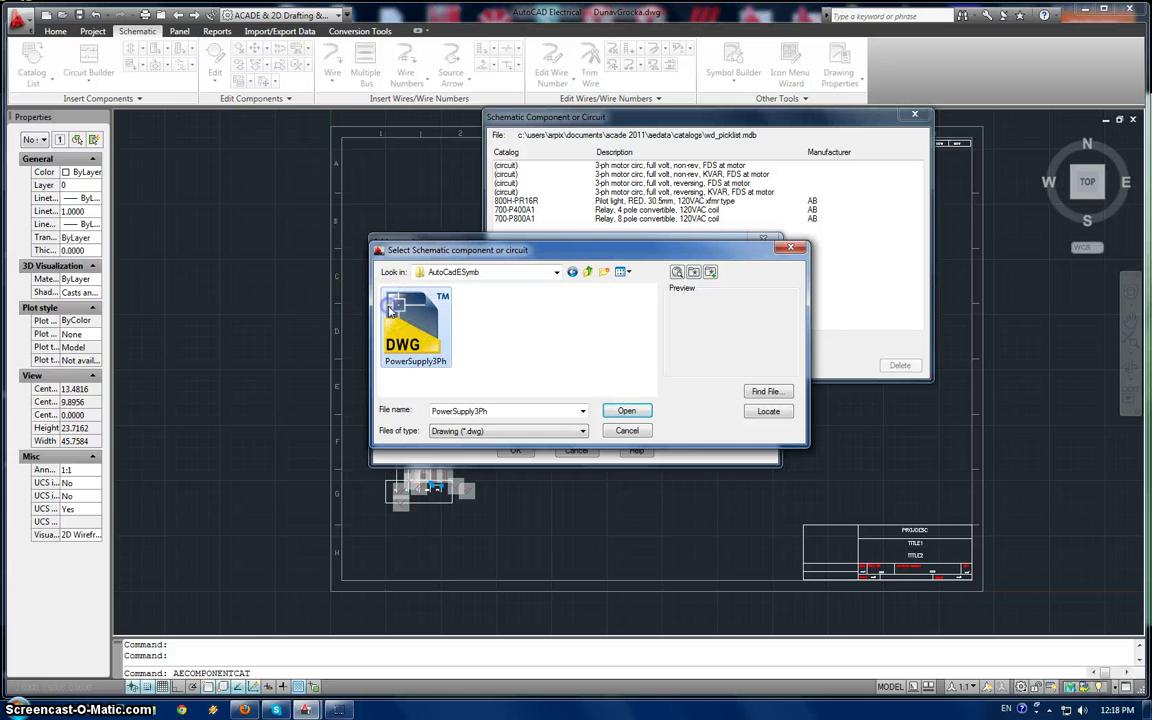
{"action": "left_click", "coordinate": [623, 271]}
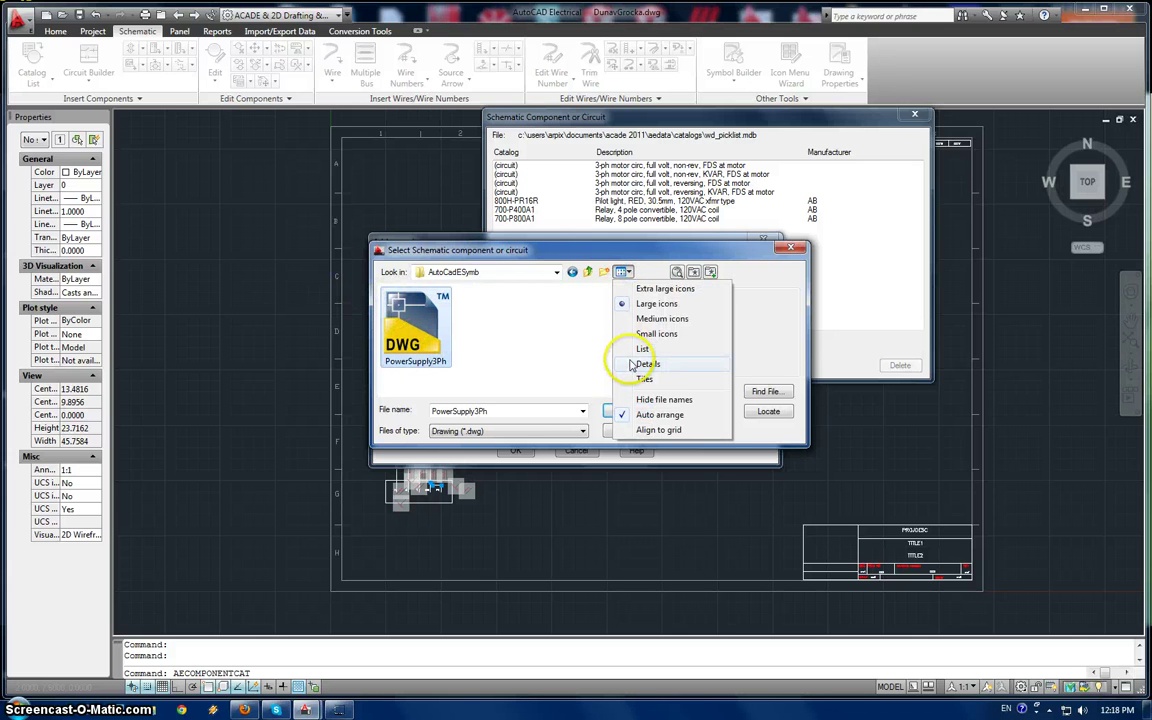
{"action": "left_click", "coordinate": [642, 349]}
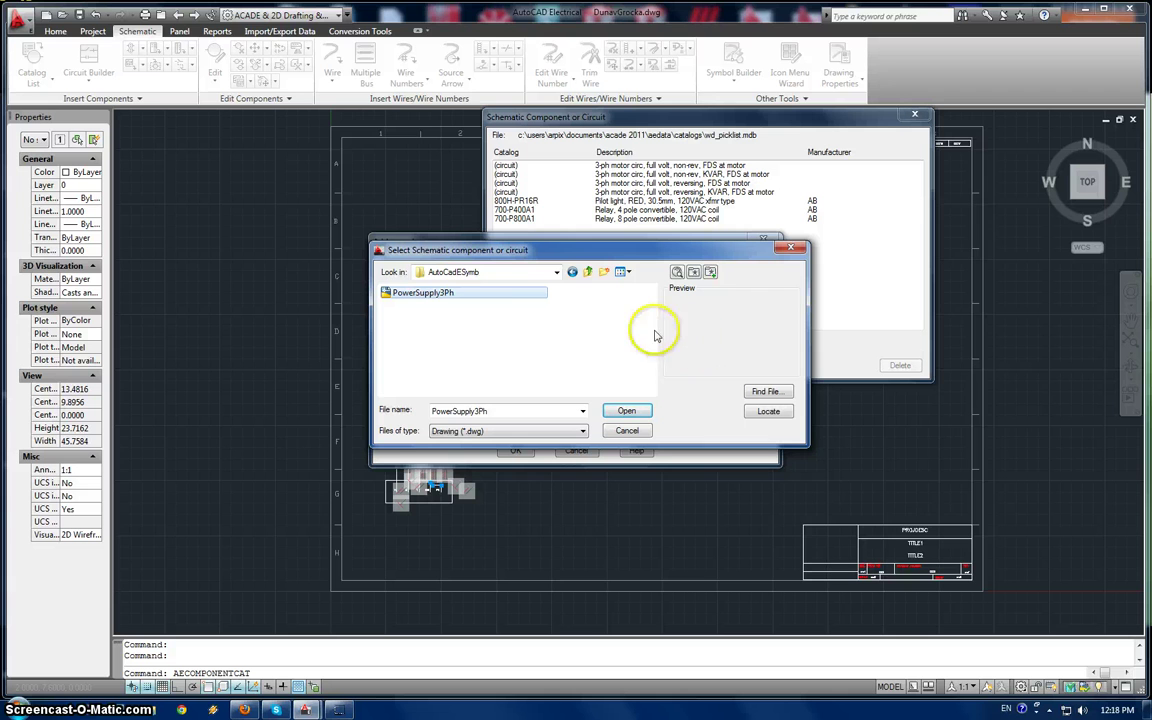
- Open PowerSupply3Ph via Publish DWF, cancel the export, and save changes while closing it
{"action": "right_click", "coordinate": [430, 299]}
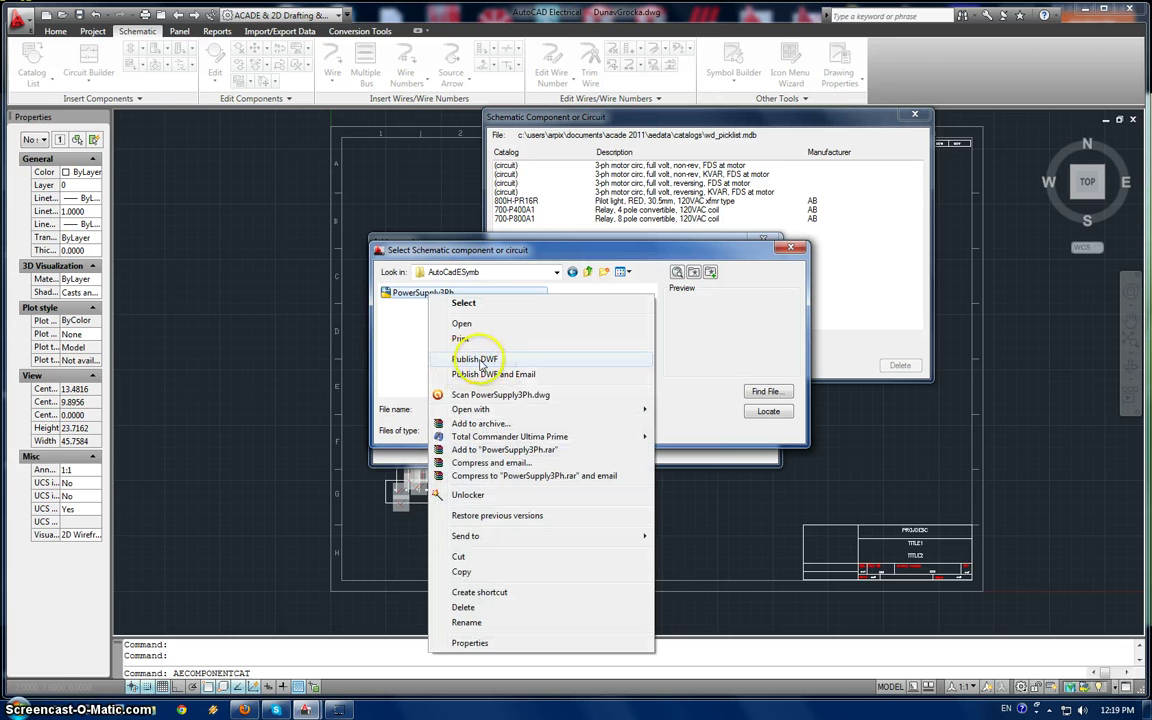
{"action": "left_click", "coordinate": [485, 362]}
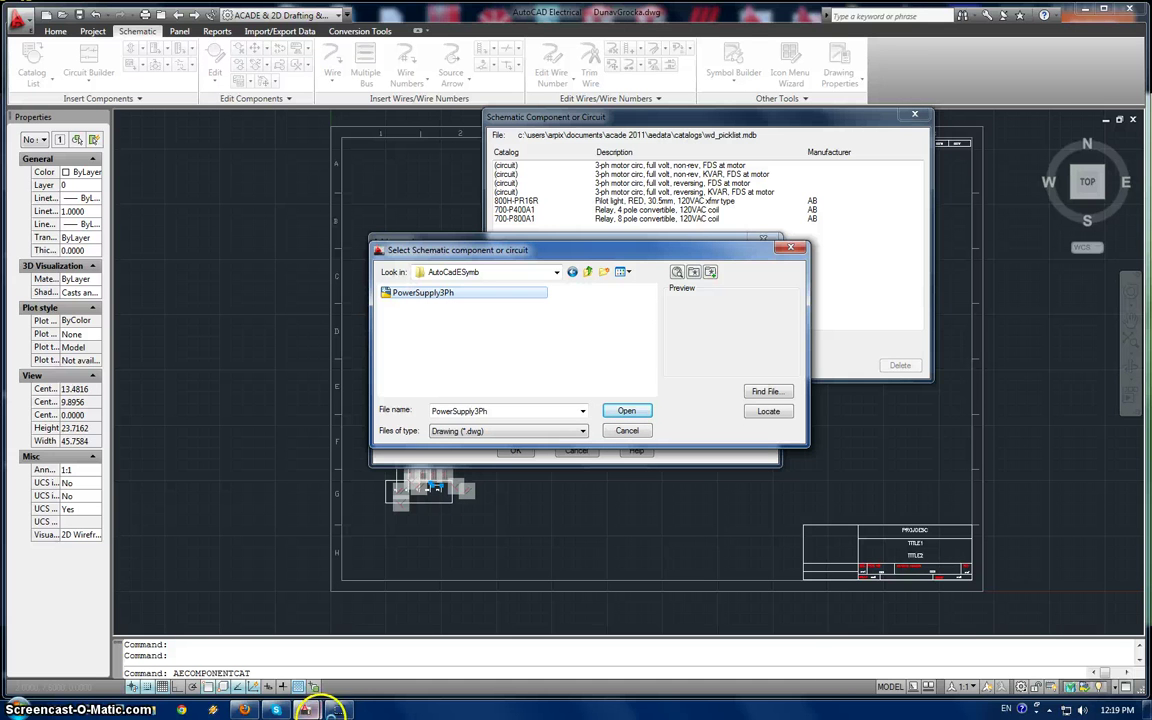
{"action": "left_click", "coordinate": [307, 710]}
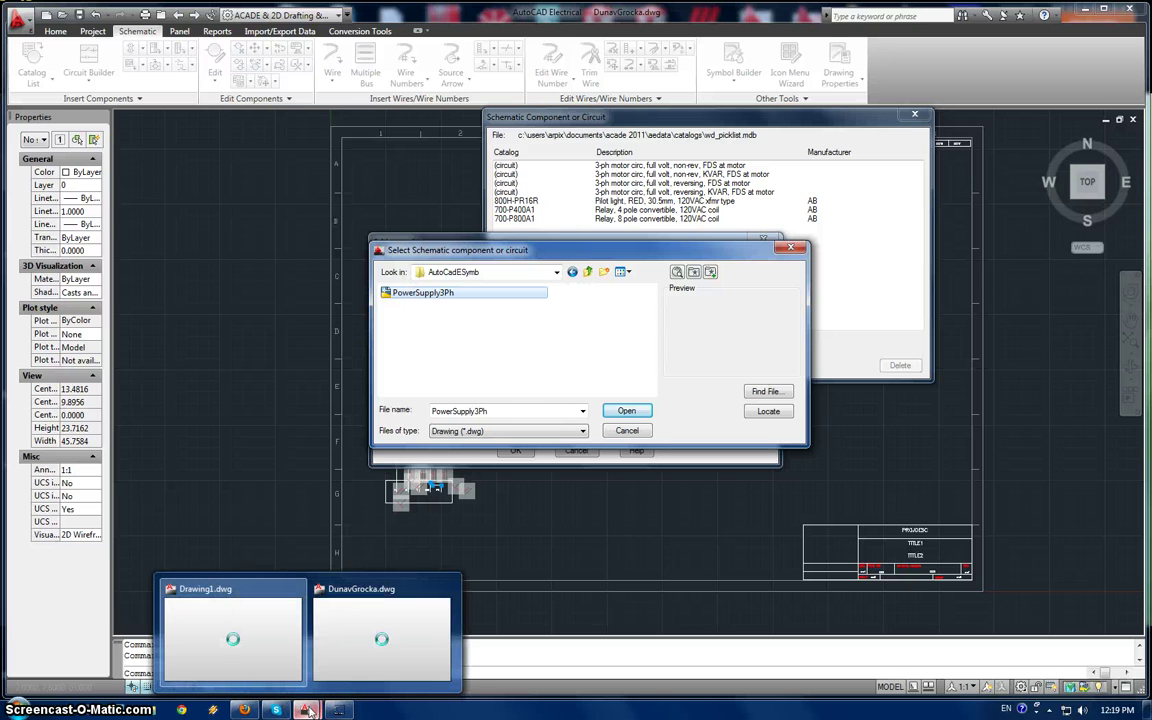
{"action": "mouse_move", "coordinate": [382, 630]}
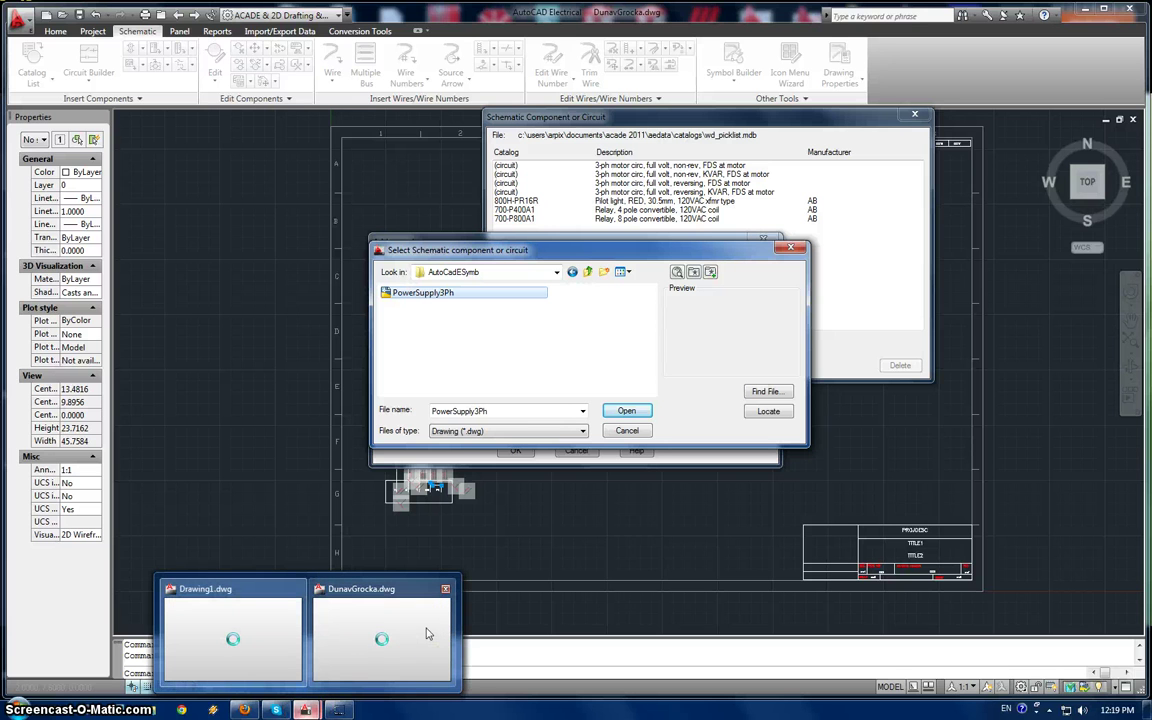
{"action": "left_click", "coordinate": [390, 635]}
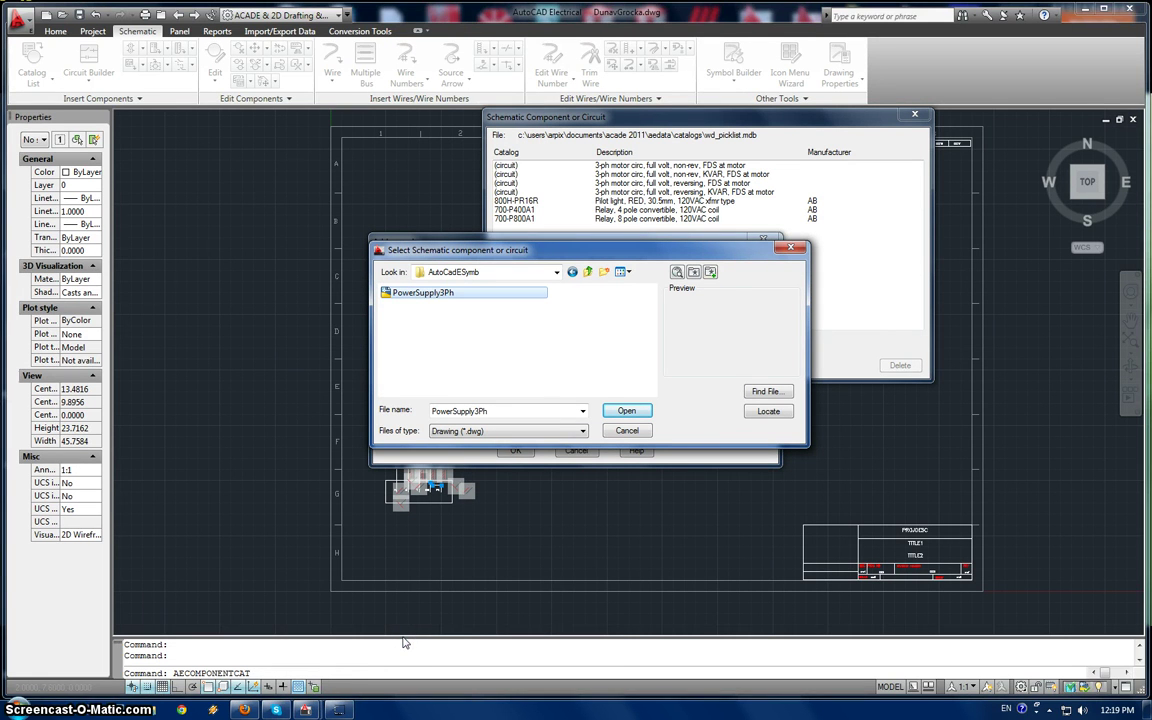
{"action": "left_click", "coordinate": [480, 640]}
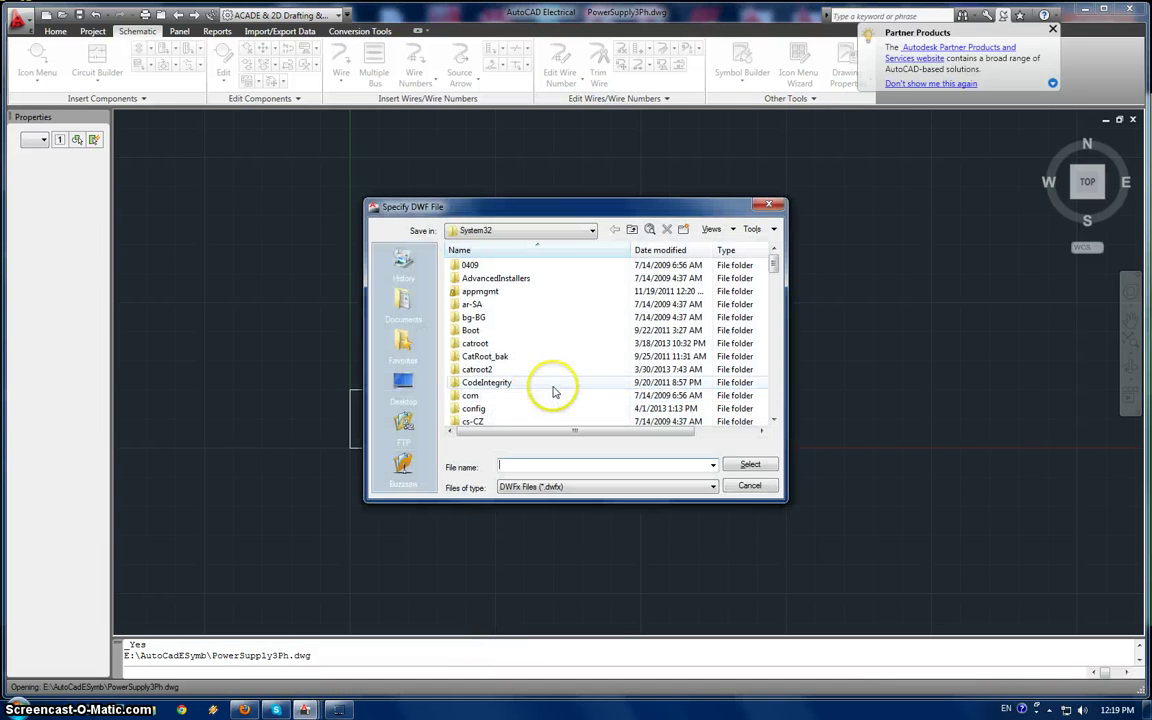
{"action": "left_click", "coordinate": [759, 489]}
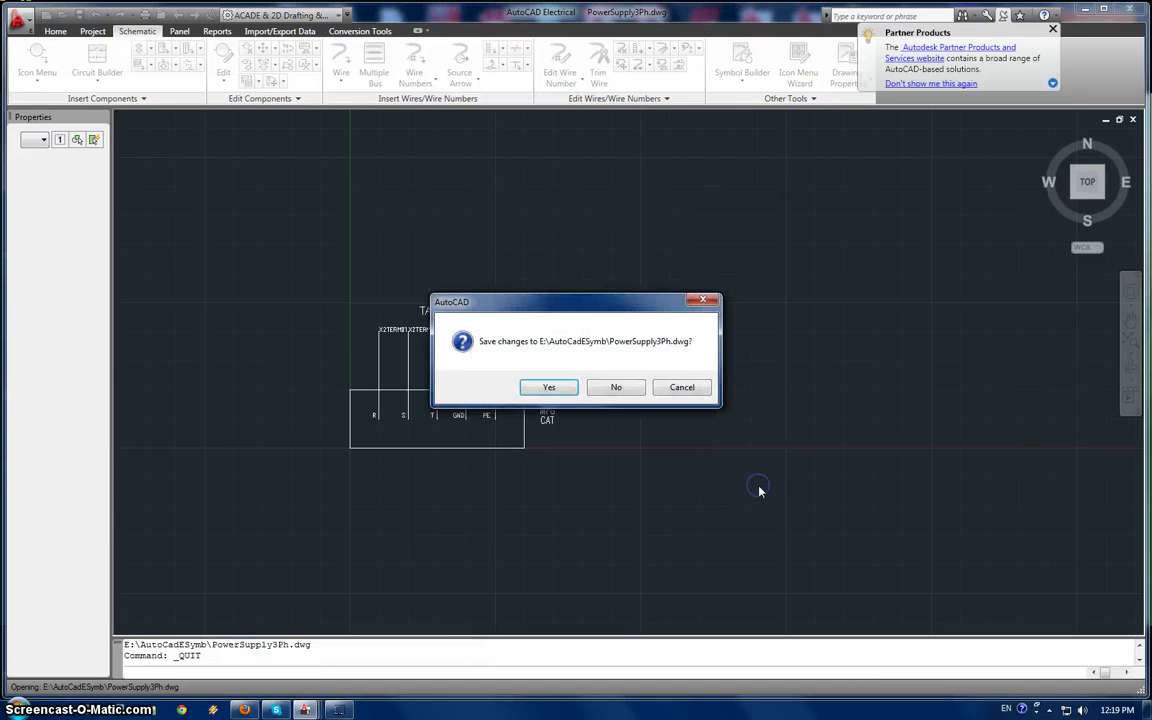
{"action": "left_click_drag", "start_coordinate": [593, 312], "coordinate": [800, 243]}
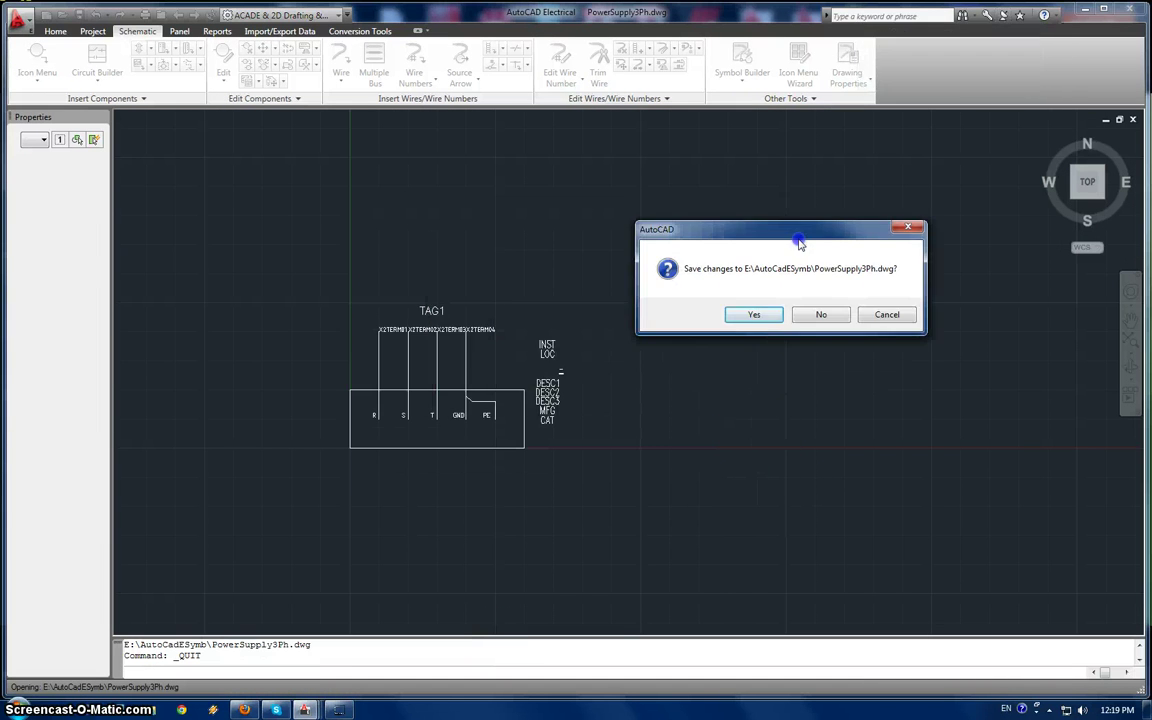
{"action": "left_click", "coordinate": [779, 313]}
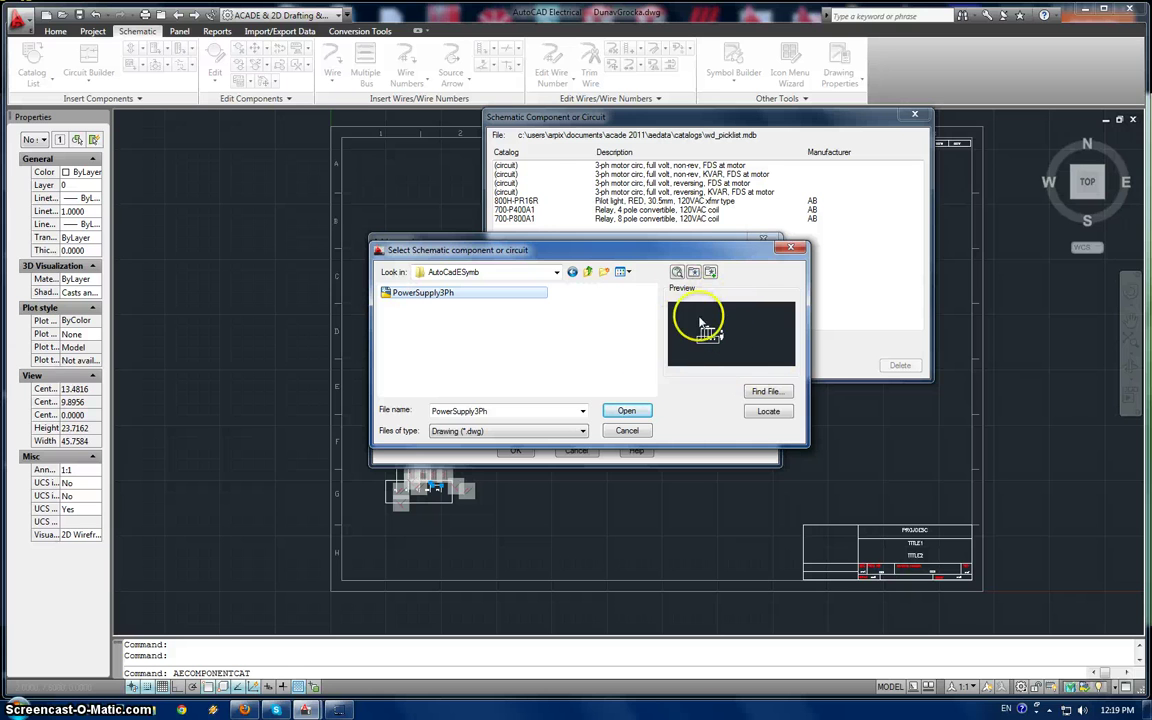
- Add a PowerSupply_3Ph record using the PowerSupply3Ph block, with catalog and manufacturer arpix
{"action": "left_click", "coordinate": [627, 410]}
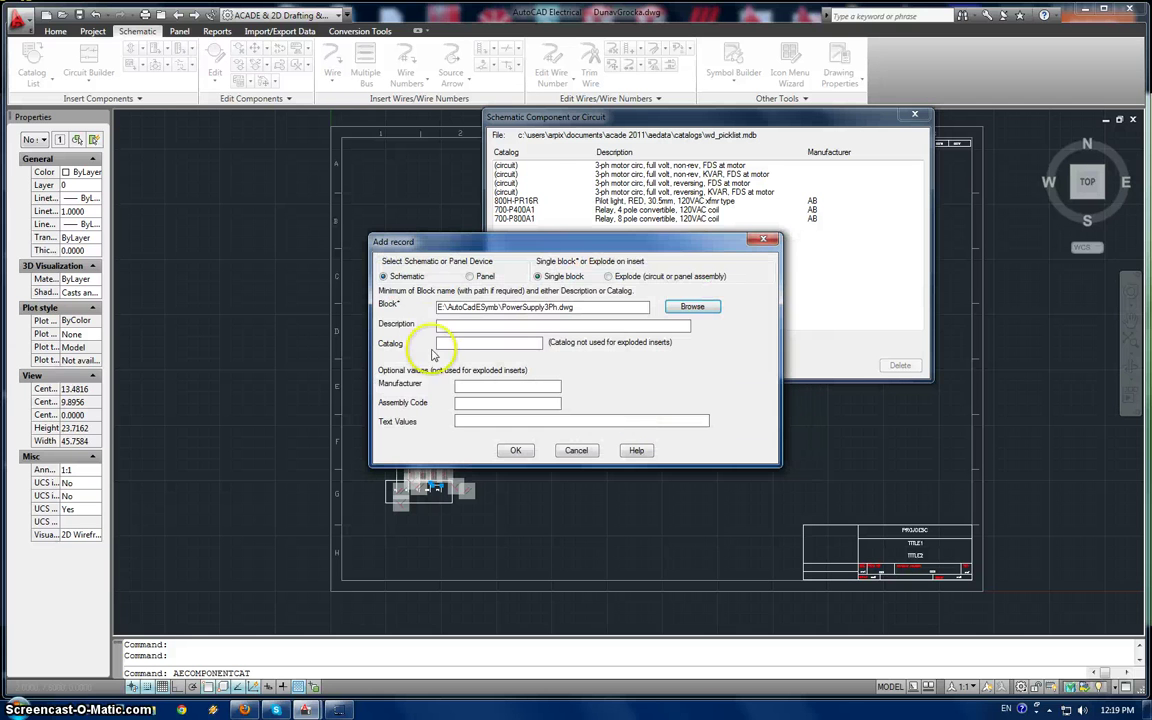
{"action": "left_click", "coordinate": [440, 325]}
{"action": "type", "text": "PowerSupply_3Ph"}
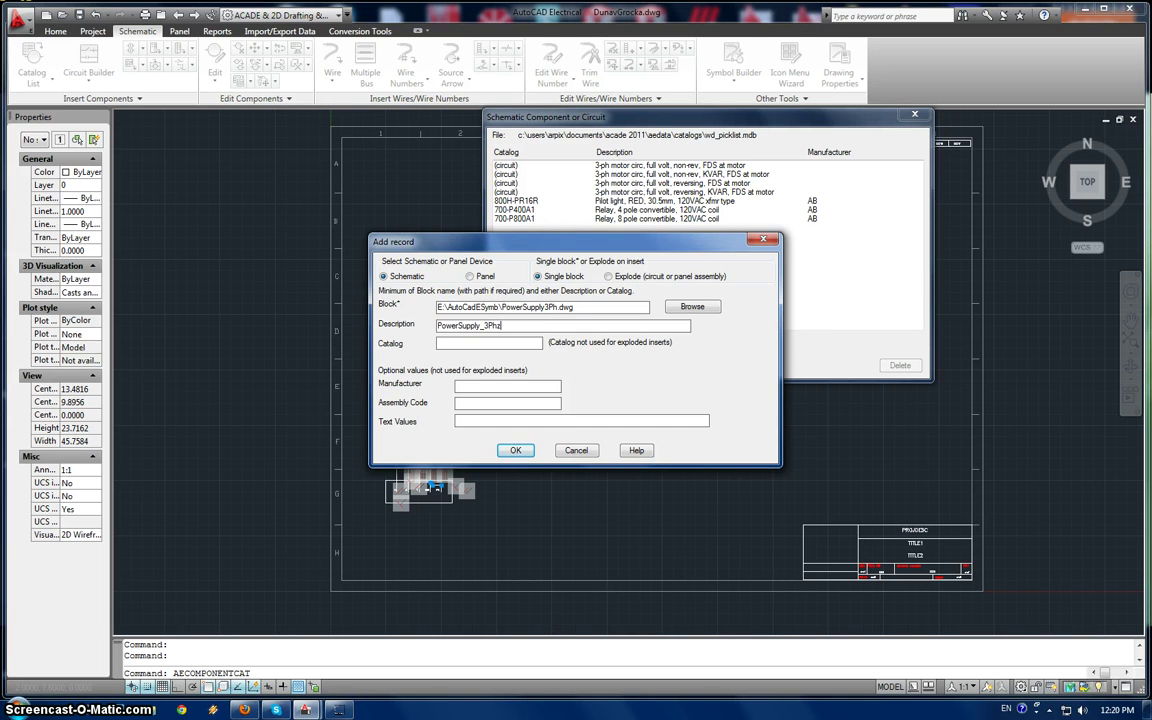
{"action": "left_click", "coordinate": [466, 345]}
{"action": "type", "text": "(arpix)"}
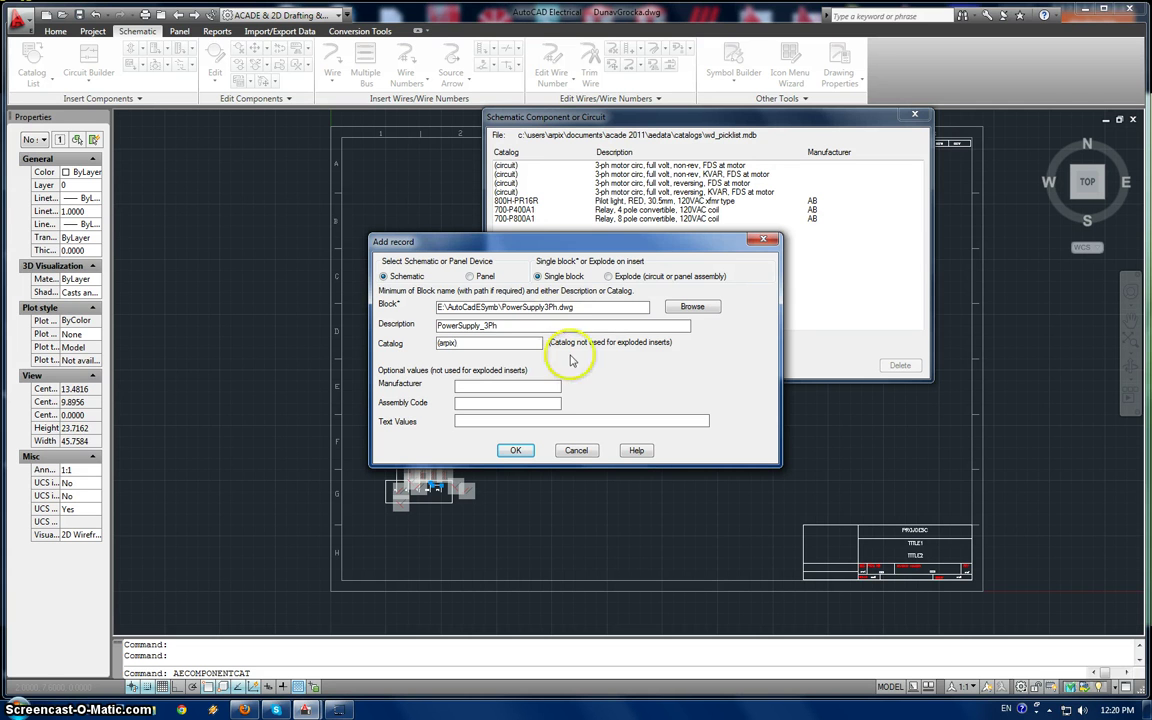
{"action": "left_click", "coordinate": [508, 384]}
{"action": "type", "text": "arpix"}
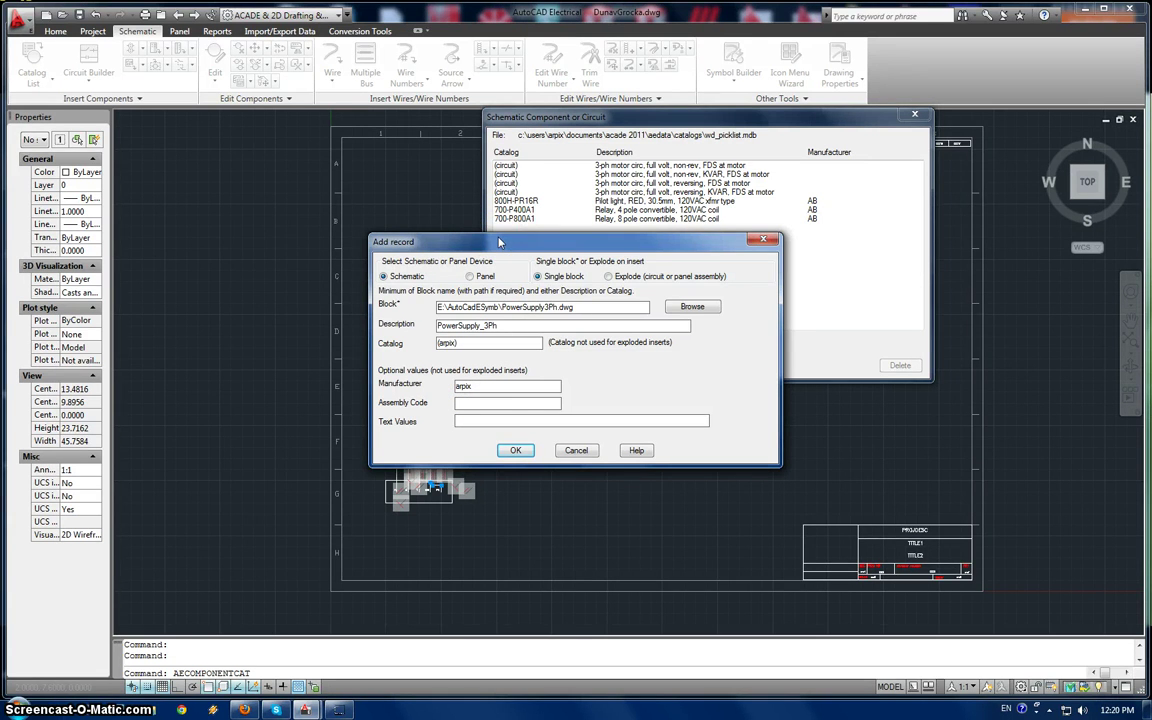
{"action": "left_click", "coordinate": [479, 386]}
{"action": "left_click_drag", "start_coordinate": [523, 388], "coordinate": [455, 386]}
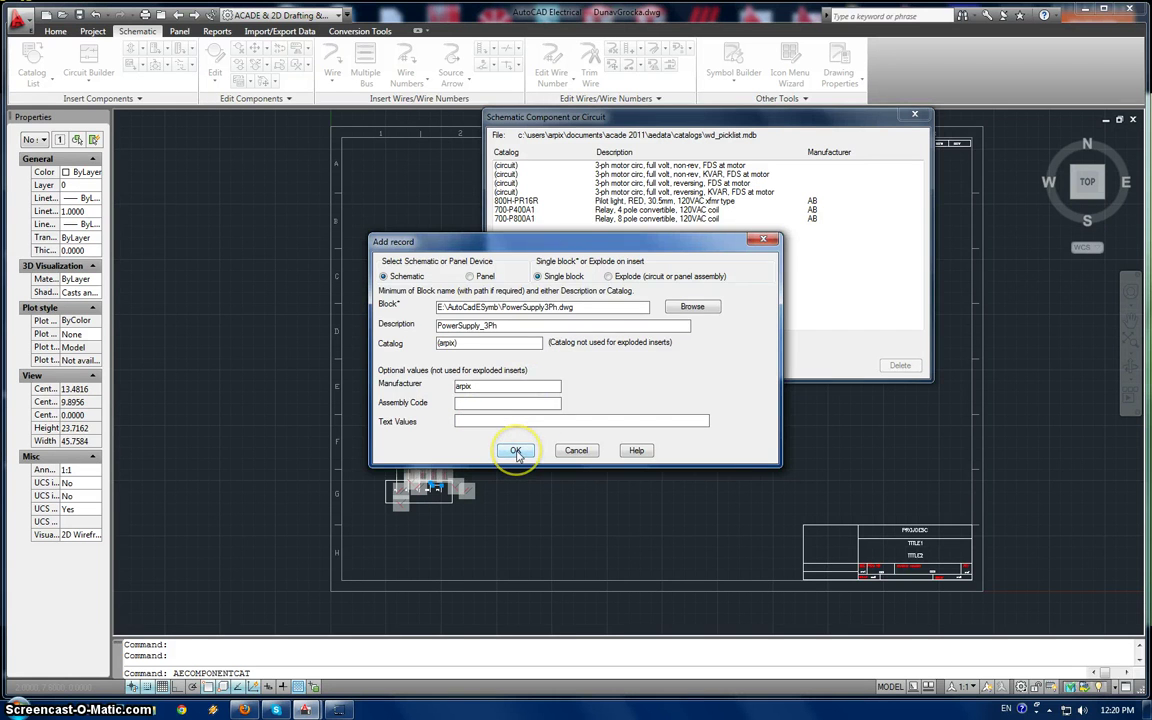
{"action": "left_click", "coordinate": [517, 452]}
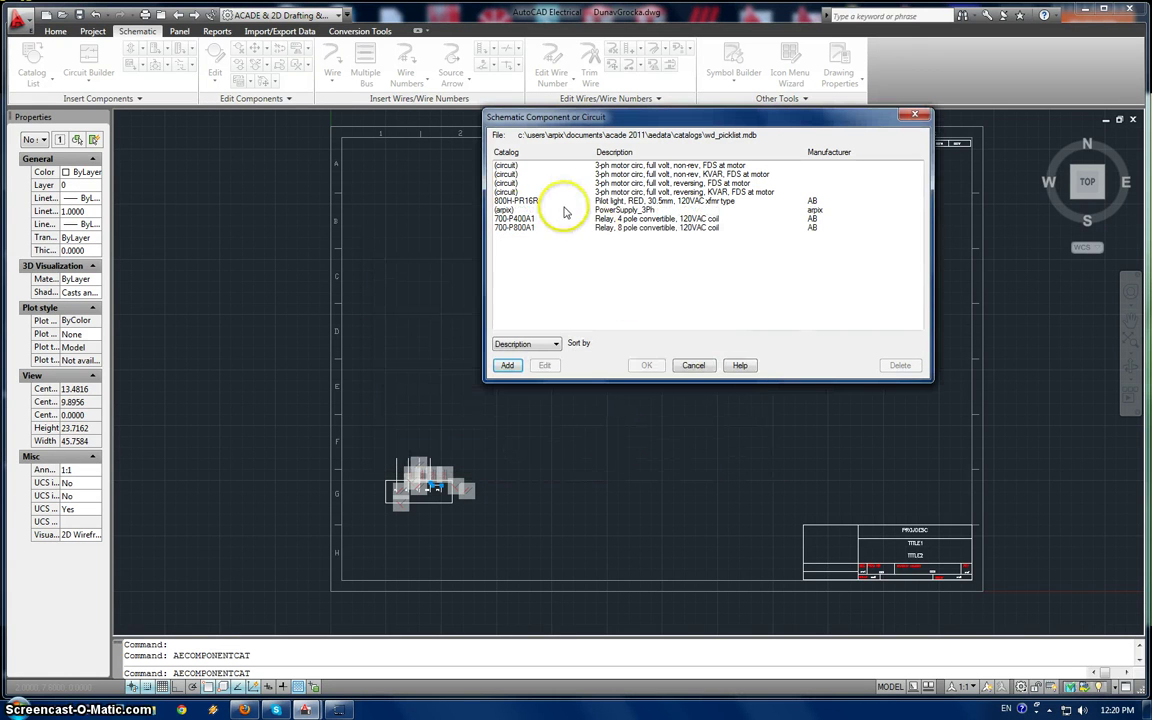
- Insert the PowerSupply_3Ph component at a sheet point and accept its PW? component details
{"action": "left_click", "coordinate": [556, 210]}
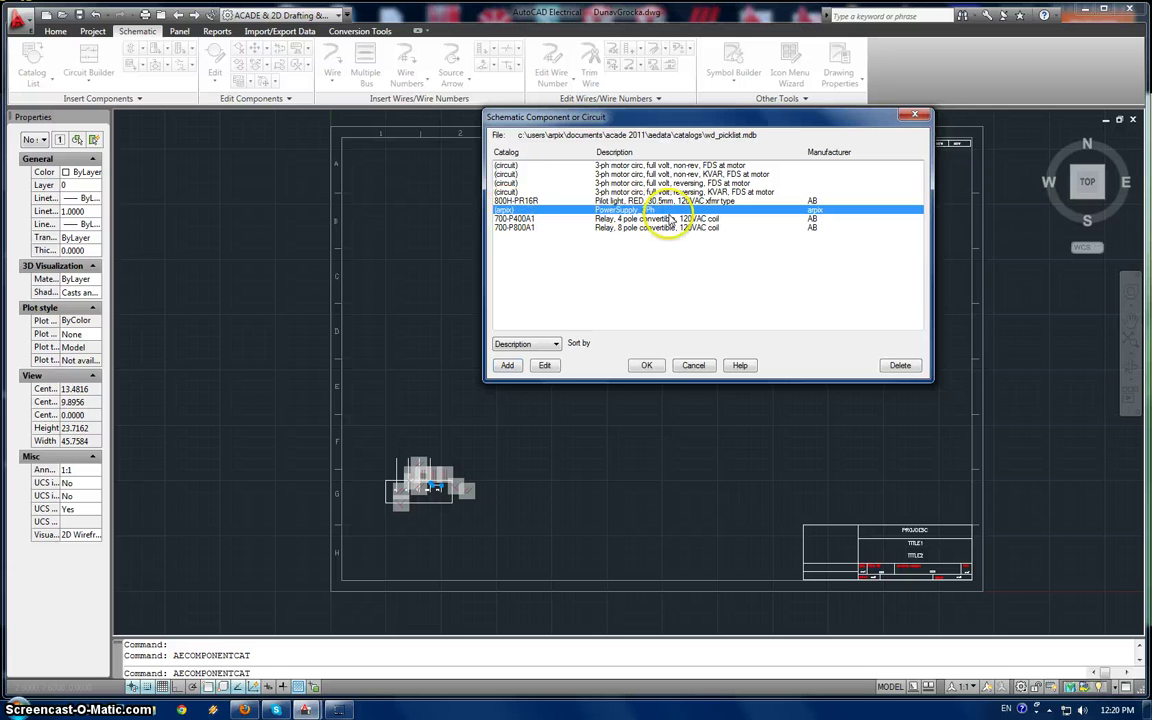
{"action": "left_click", "coordinate": [648, 365]}
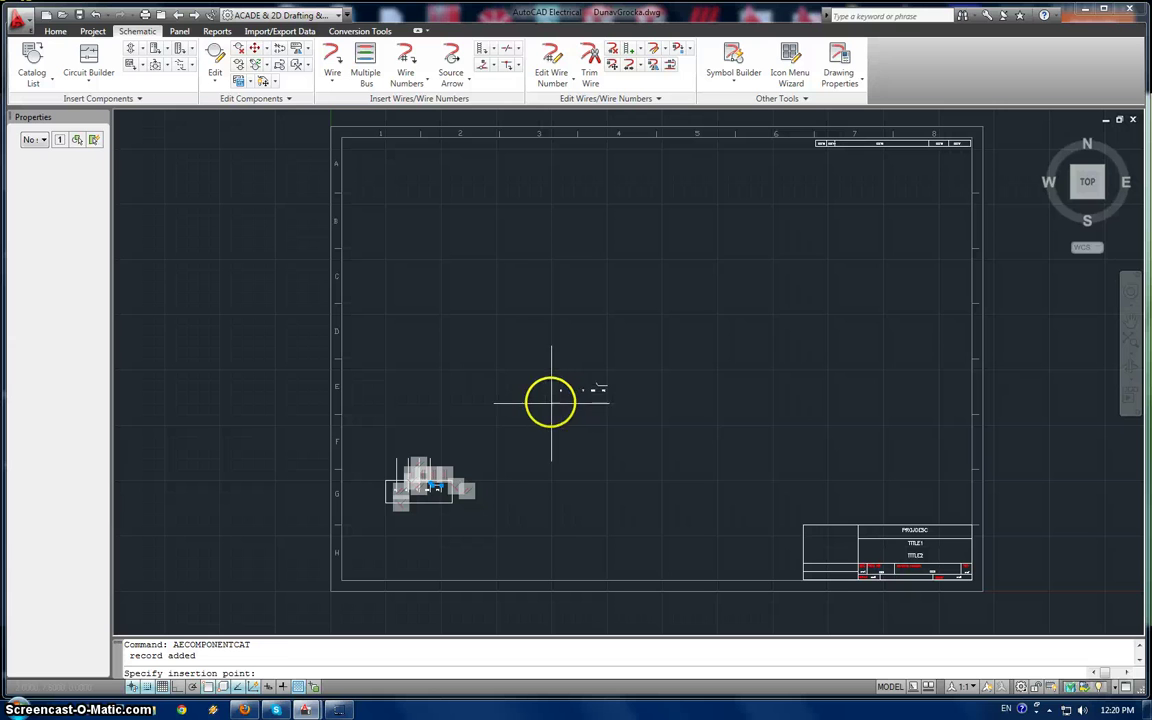
{"action": "left_click", "coordinate": [535, 481]}
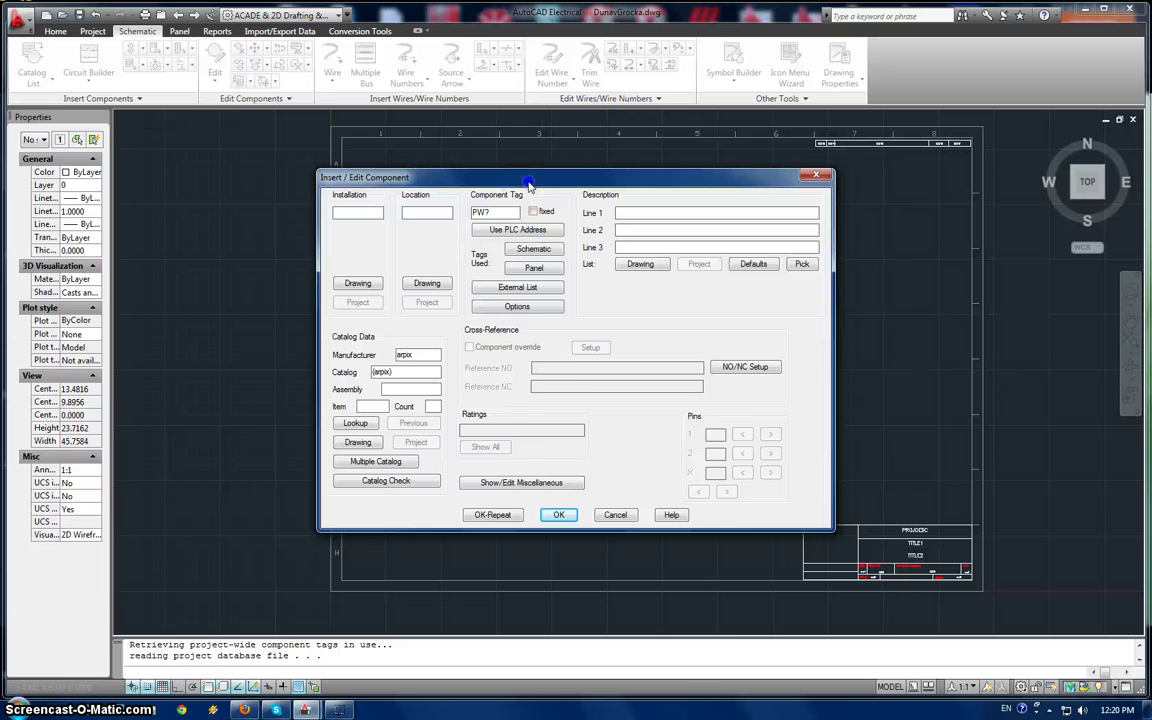
{"action": "left_click_drag", "start_coordinate": [524, 179], "coordinate": [586, 174]}
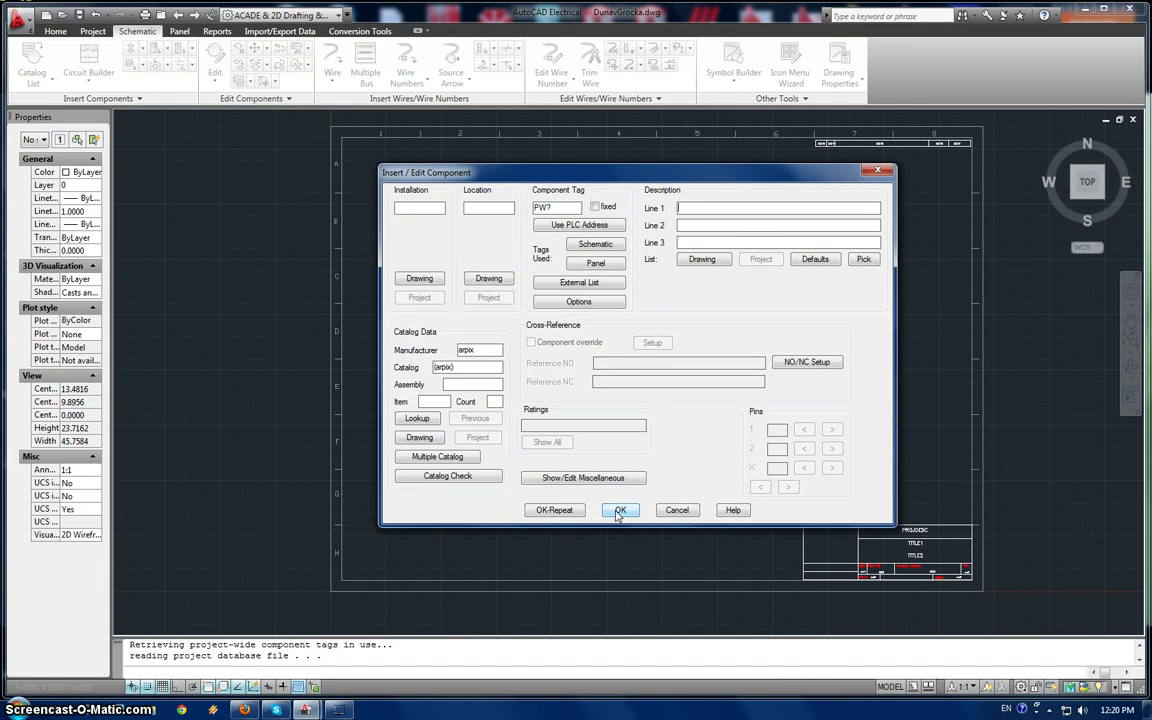
{"action": "left_click", "coordinate": [619, 511]}
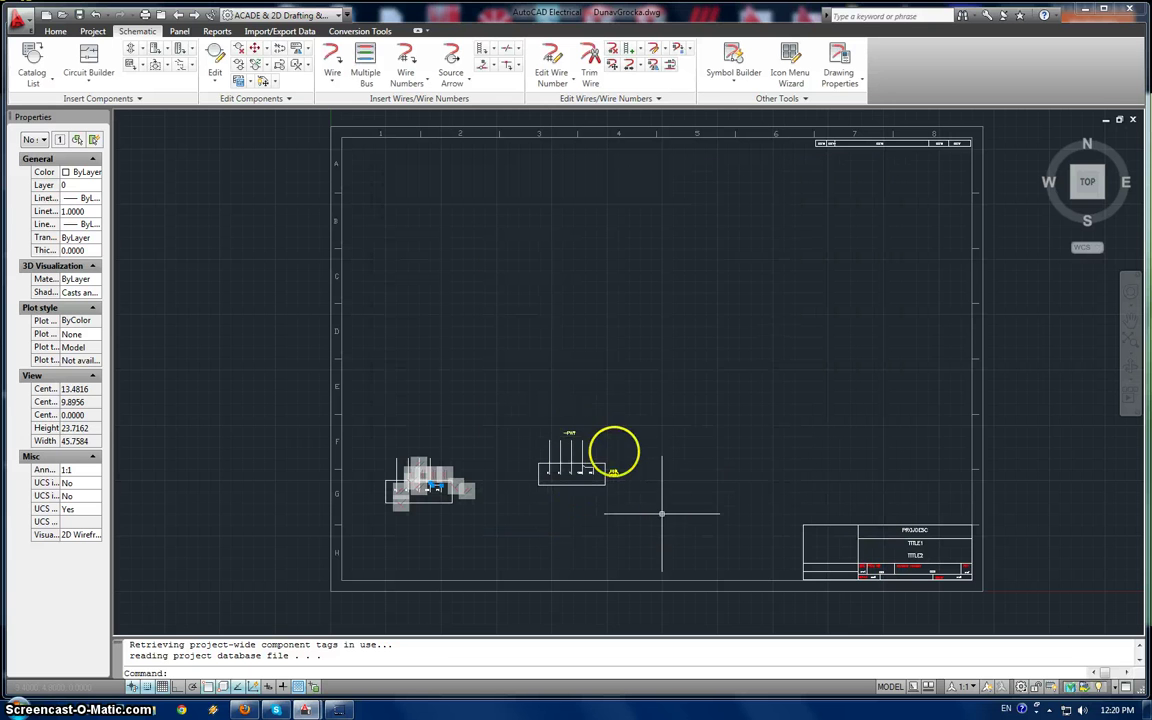
- Place the new PW? component beside the original symbol outline
{"action": "scroll", "coordinate": [663, 512], "scroll_direction": "up", "scroll_amount": 2}
{"action": "middle_click_drag", "start_coordinate": [663, 512], "coordinate": [573, 413]}
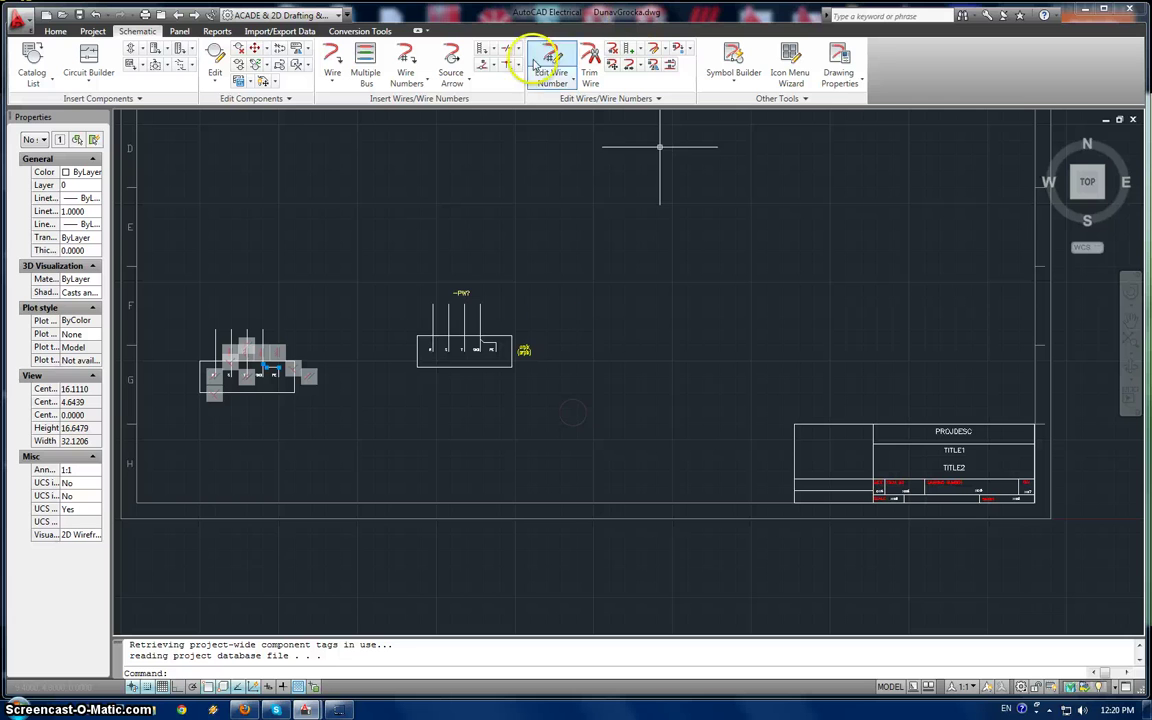
{"action": "left_click", "coordinate": [458, 326]}
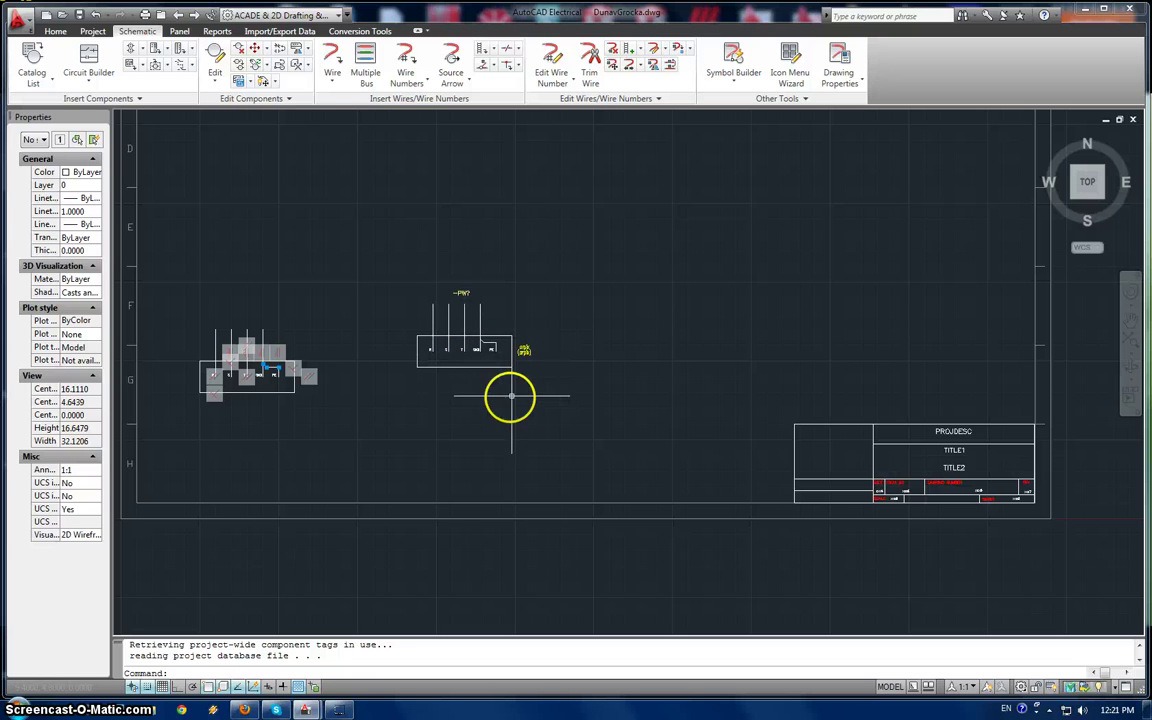
{"action": "middle_click_drag", "start_coordinate": [563, 400], "coordinate": [566, 458]}
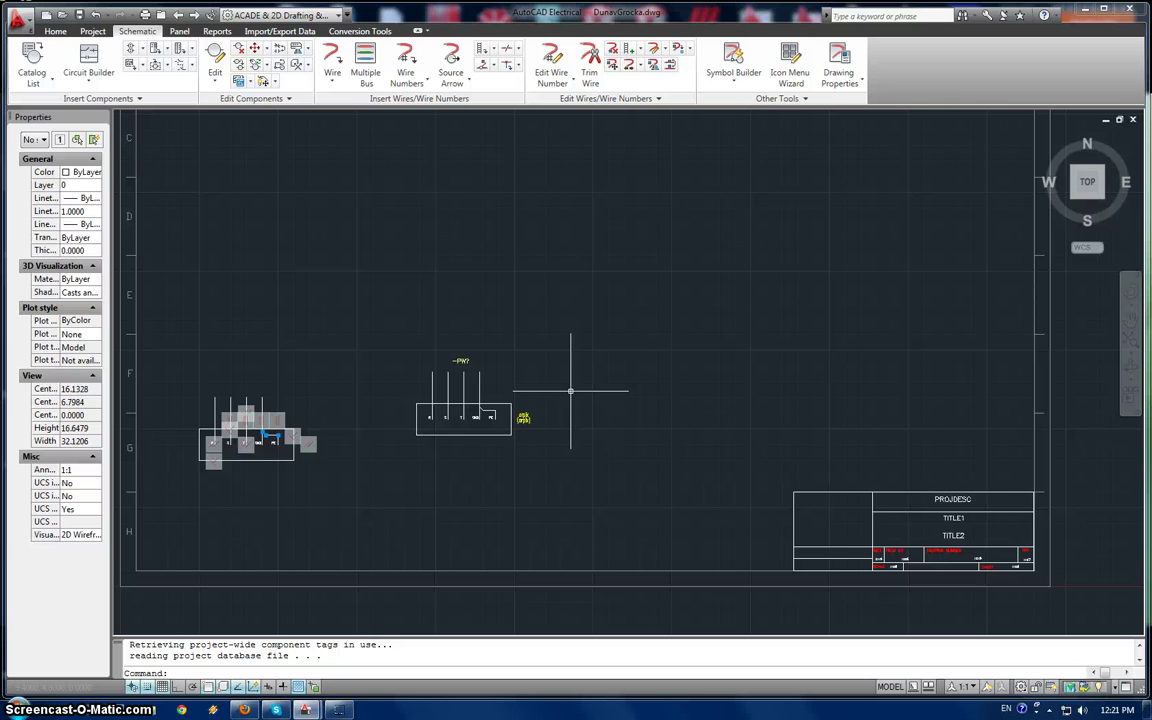
{"action": "left_click", "coordinate": [597, 381]}
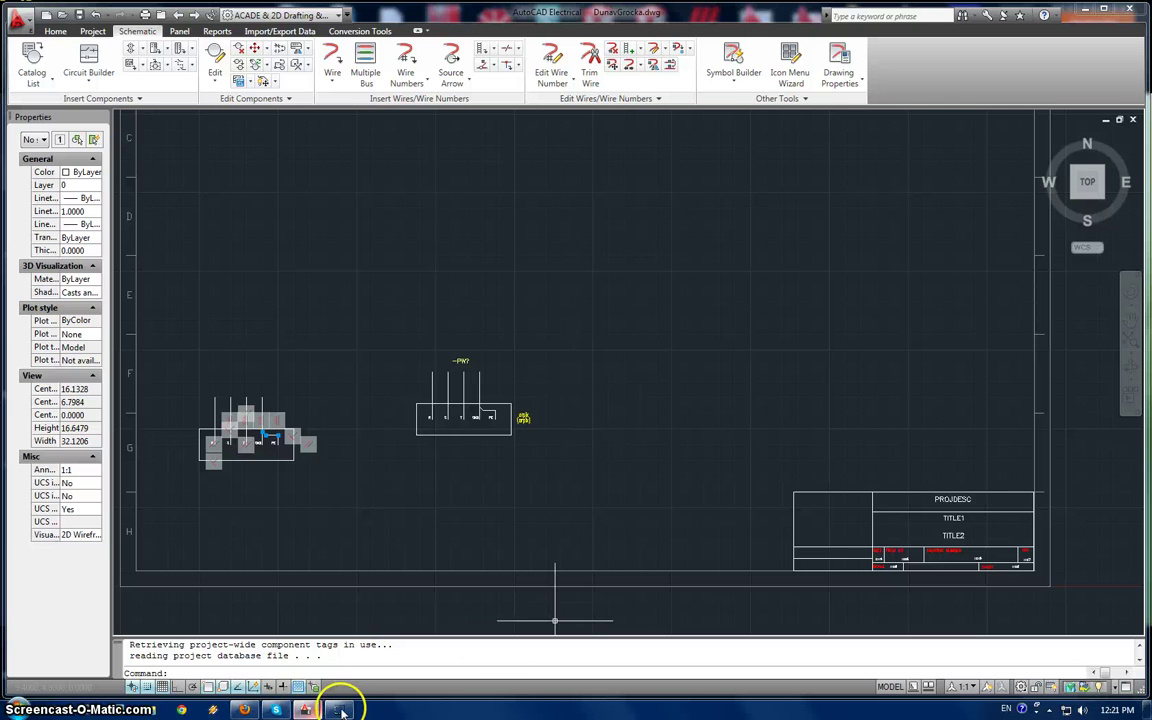